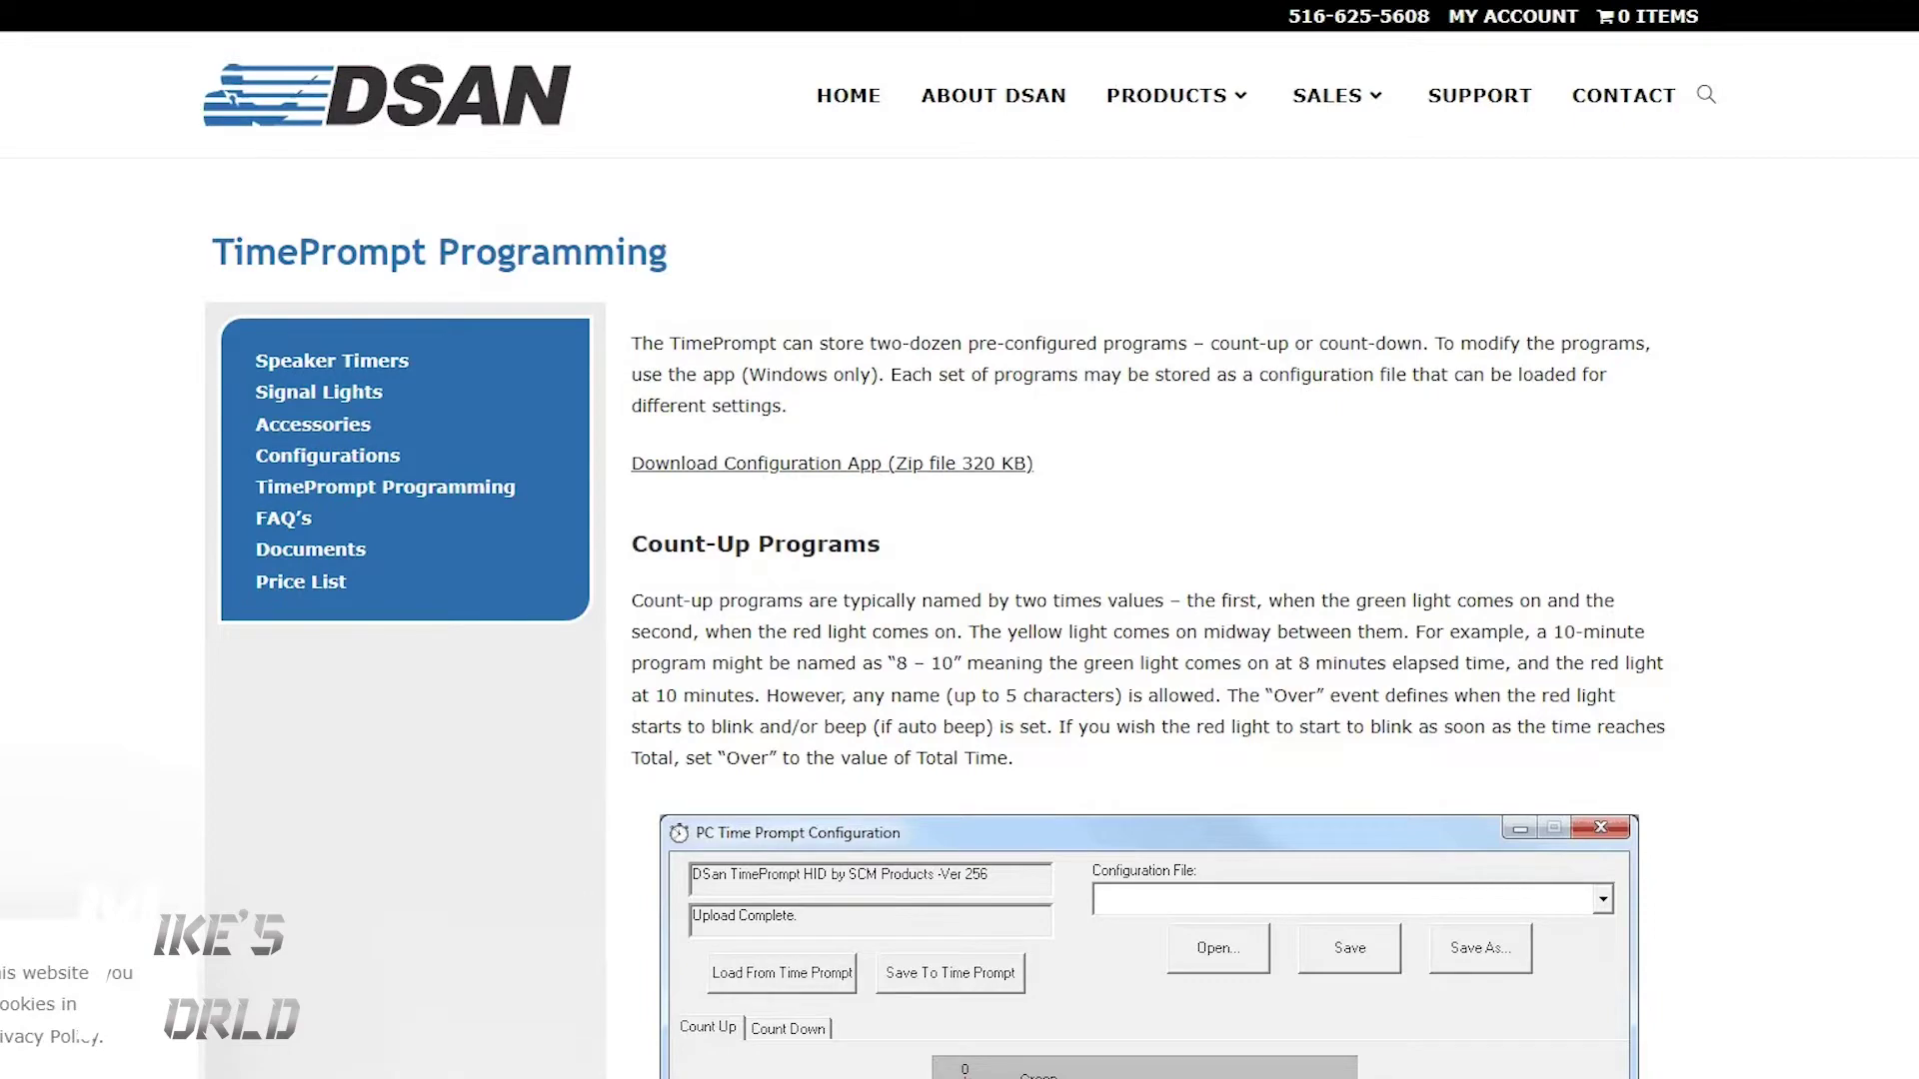
Look through the TimePrompt Programming page, including the count-up and count-down program sections and the programming video.
scroll(1148, 618, down, 5)
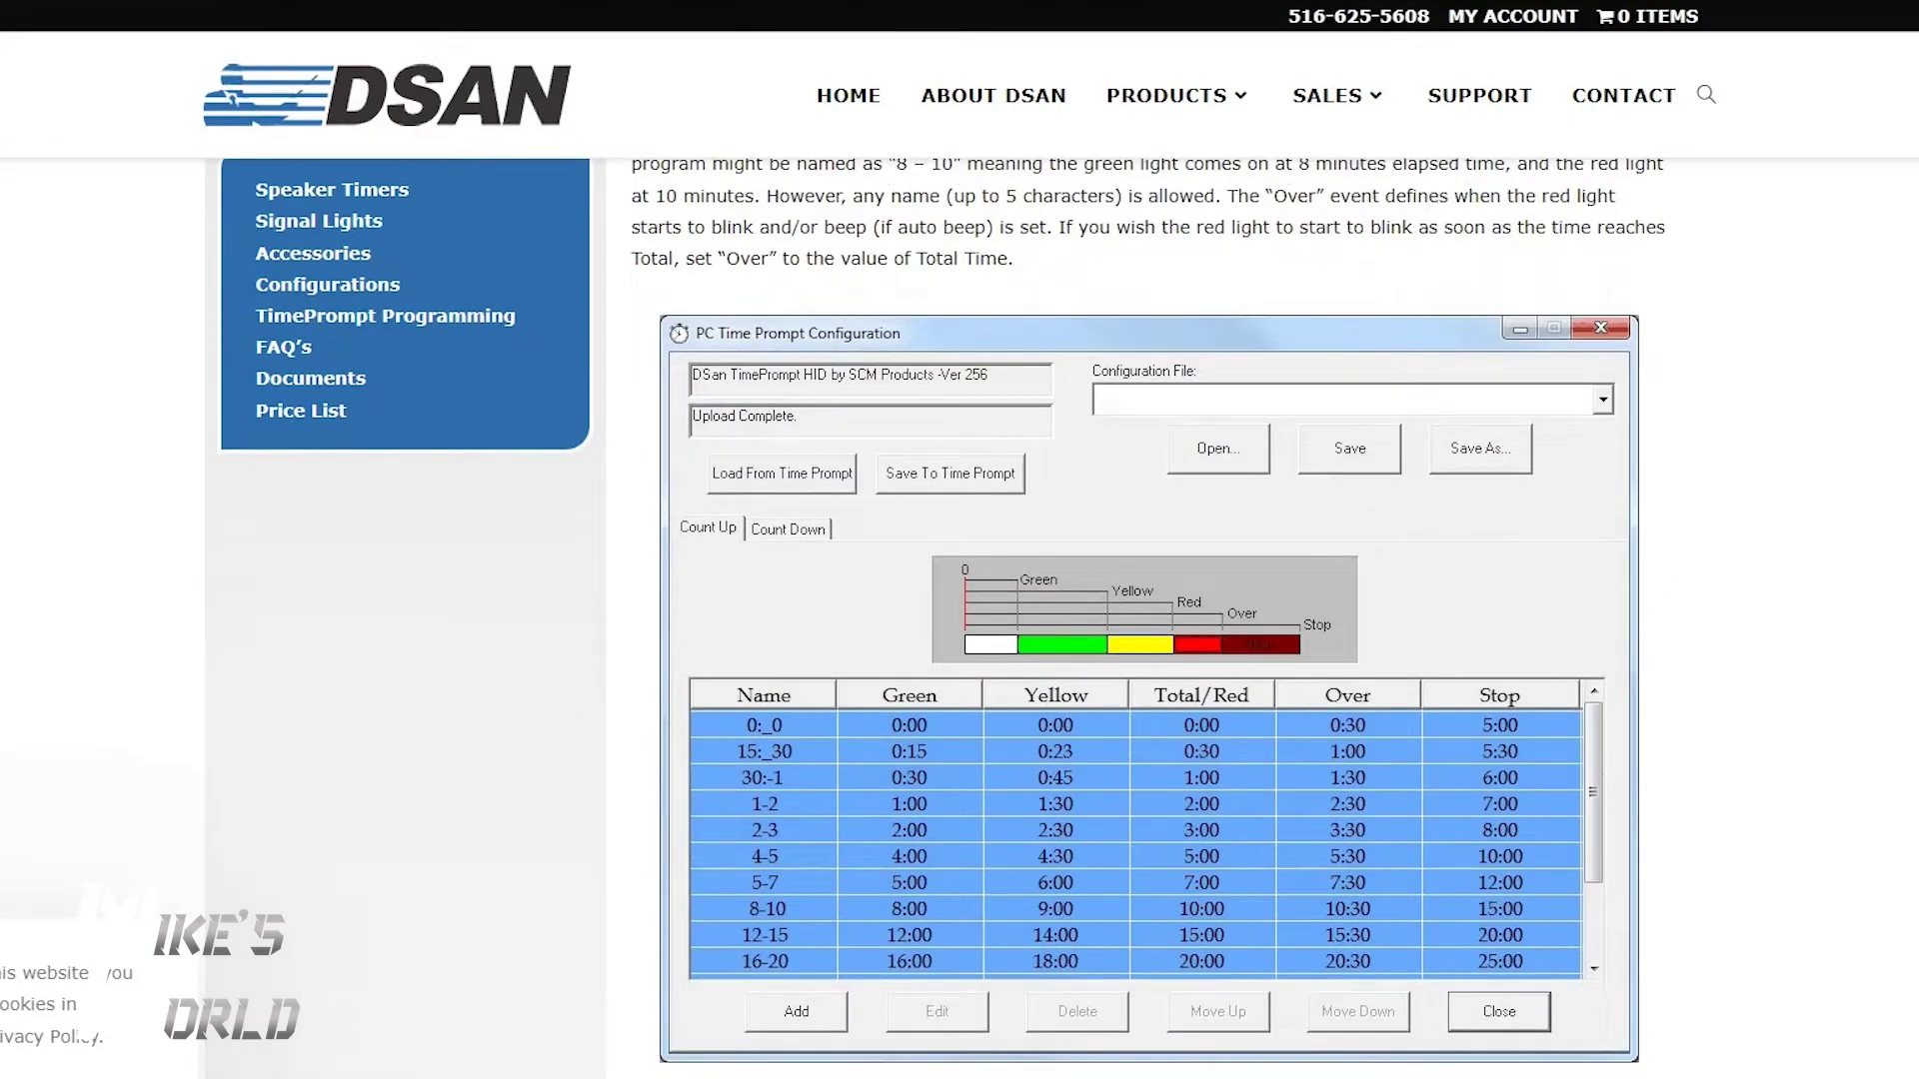
scroll(1149, 618, down, 8)
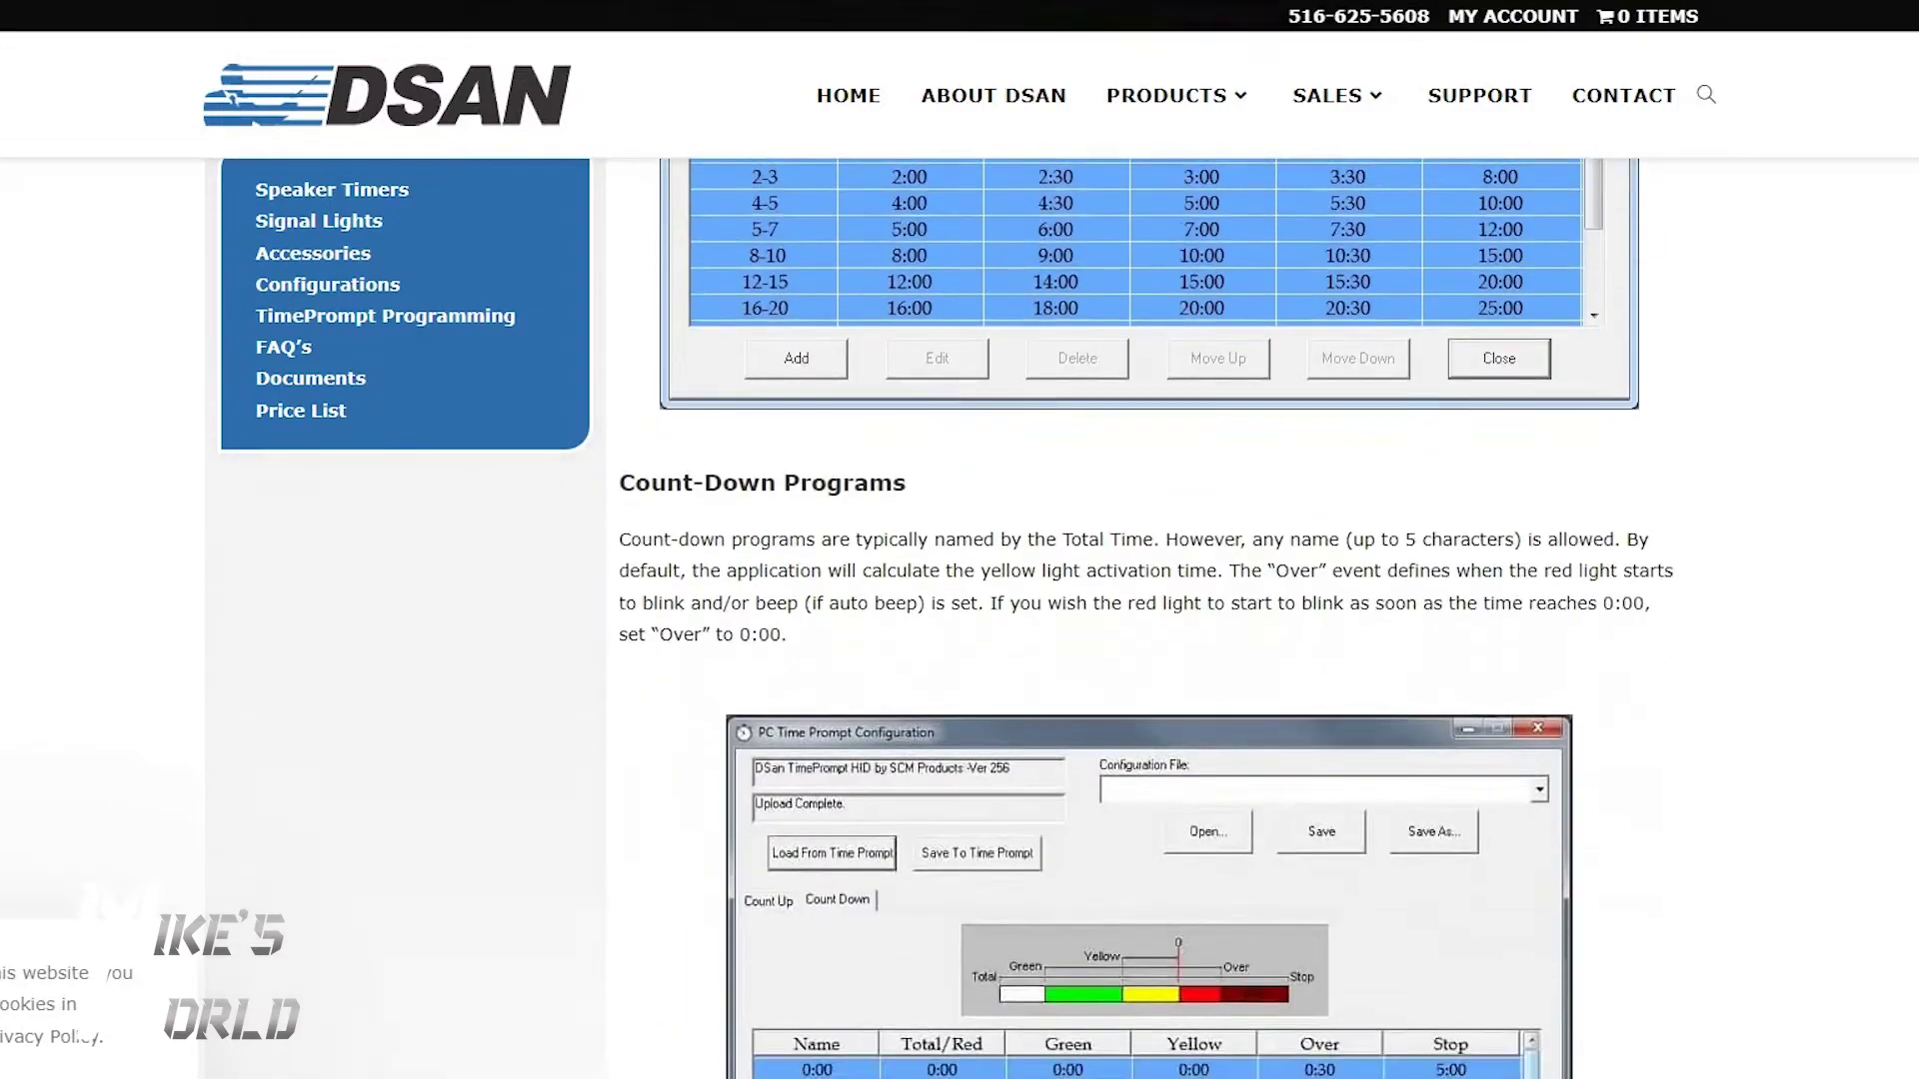
scroll(1237, 758, down, 9)
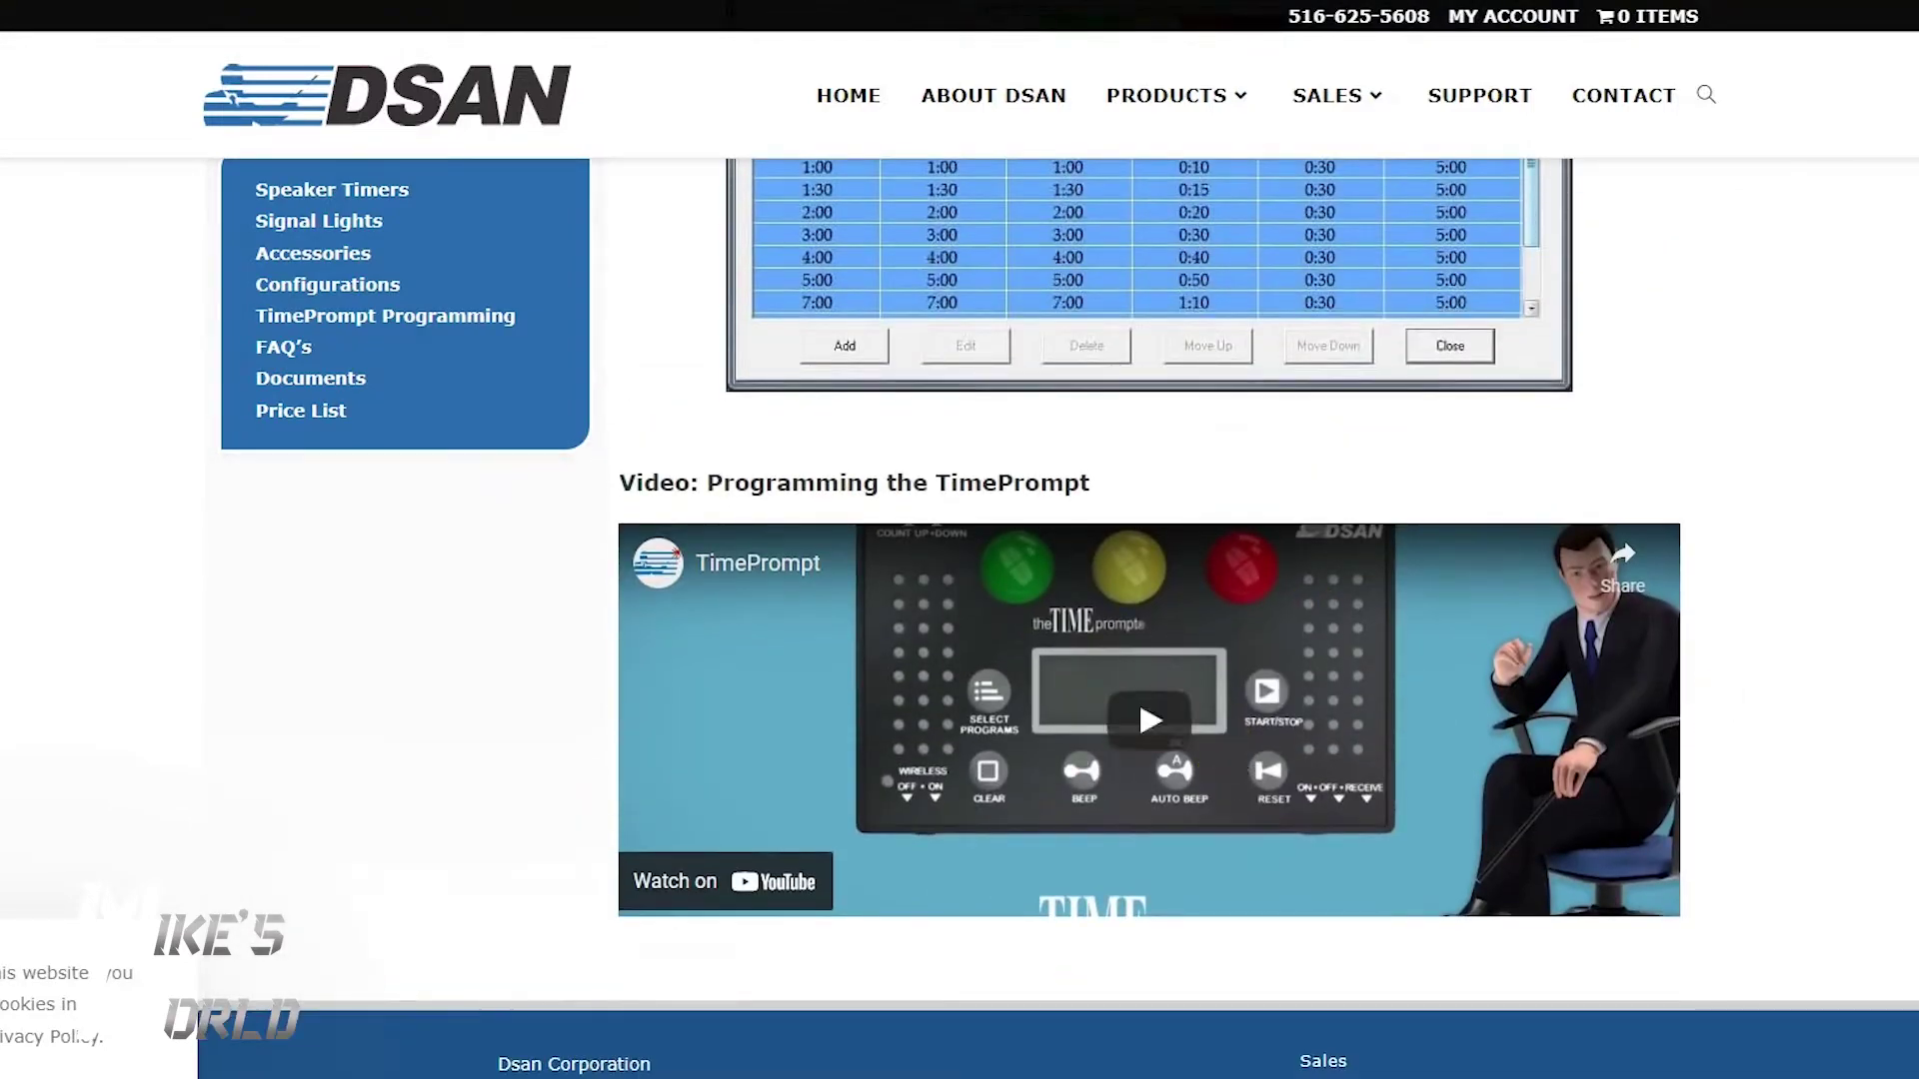
scroll(1019, 436, up, 17)
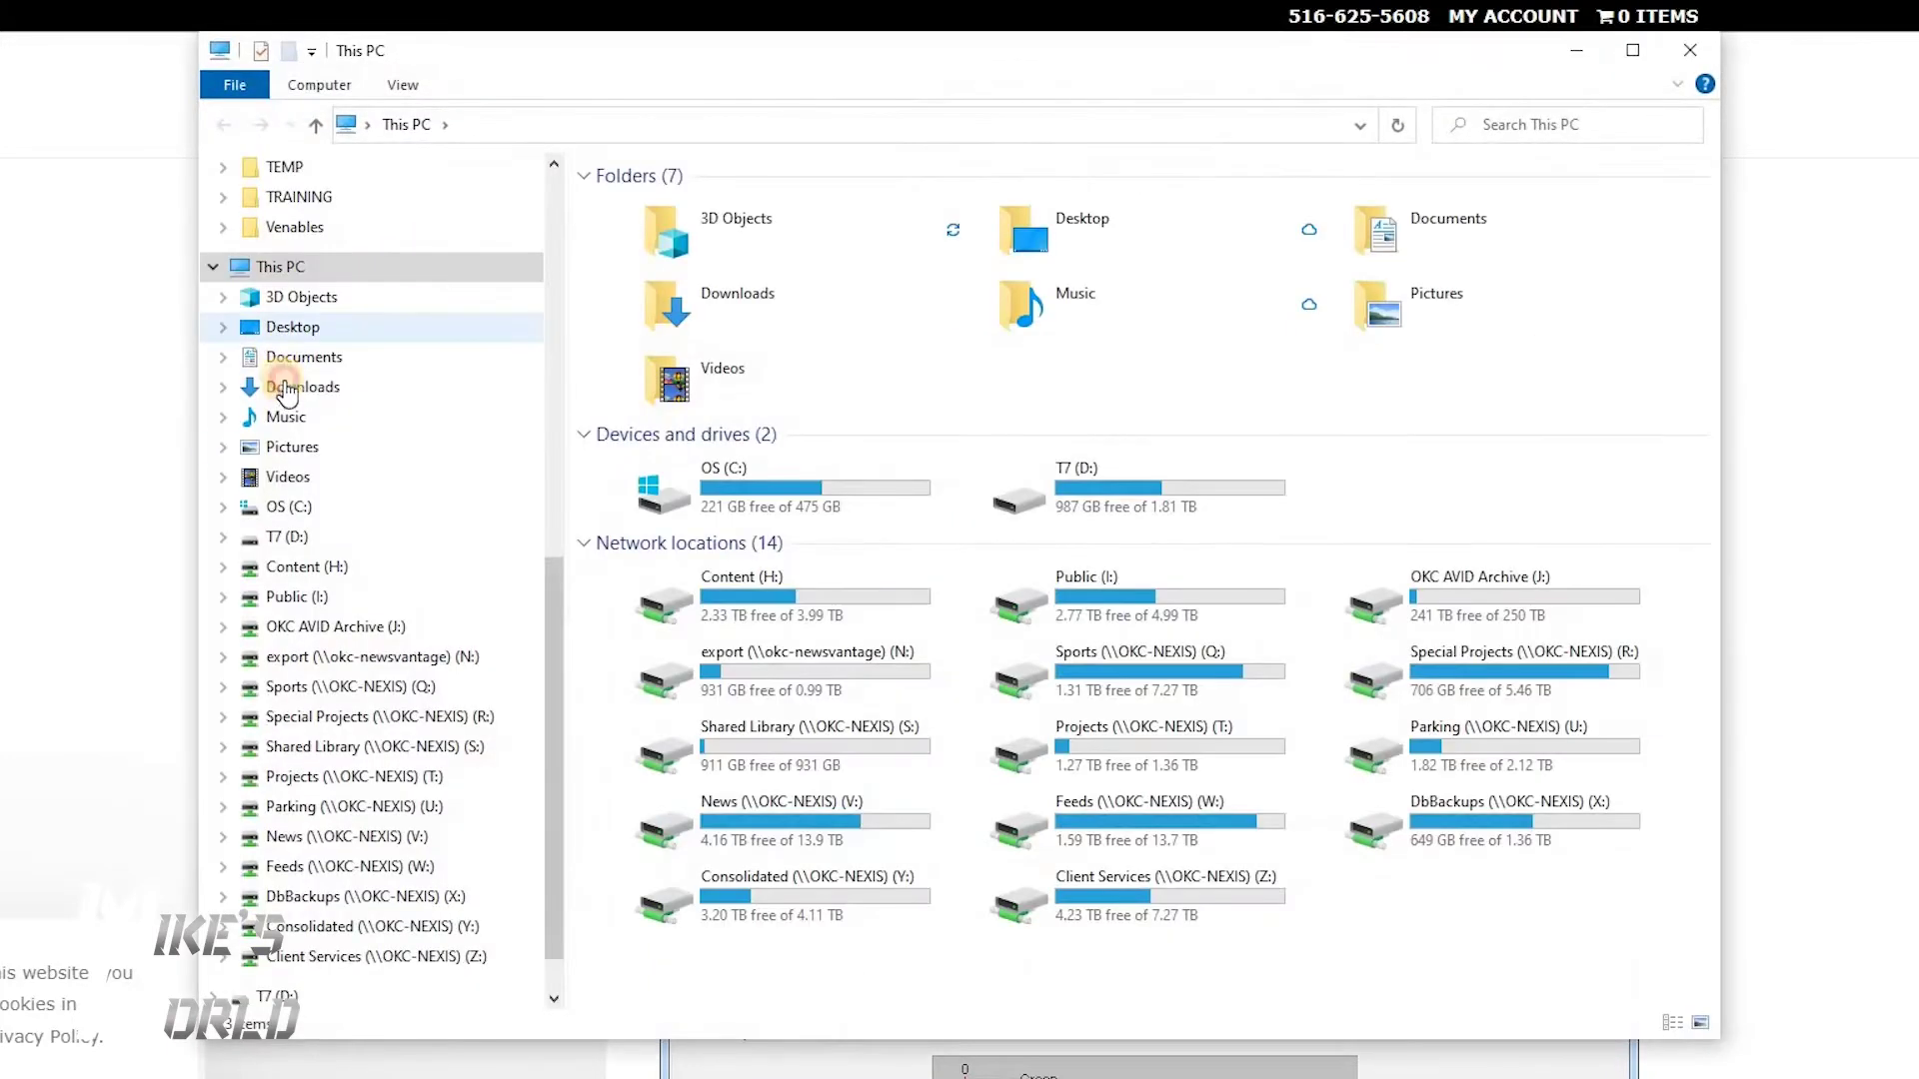
Inspect the TimePromptProgrammer archive's extraction options and the contents of the extracted TimePromptProgrammer folder in Downloads, then close the file window.
click(303, 387)
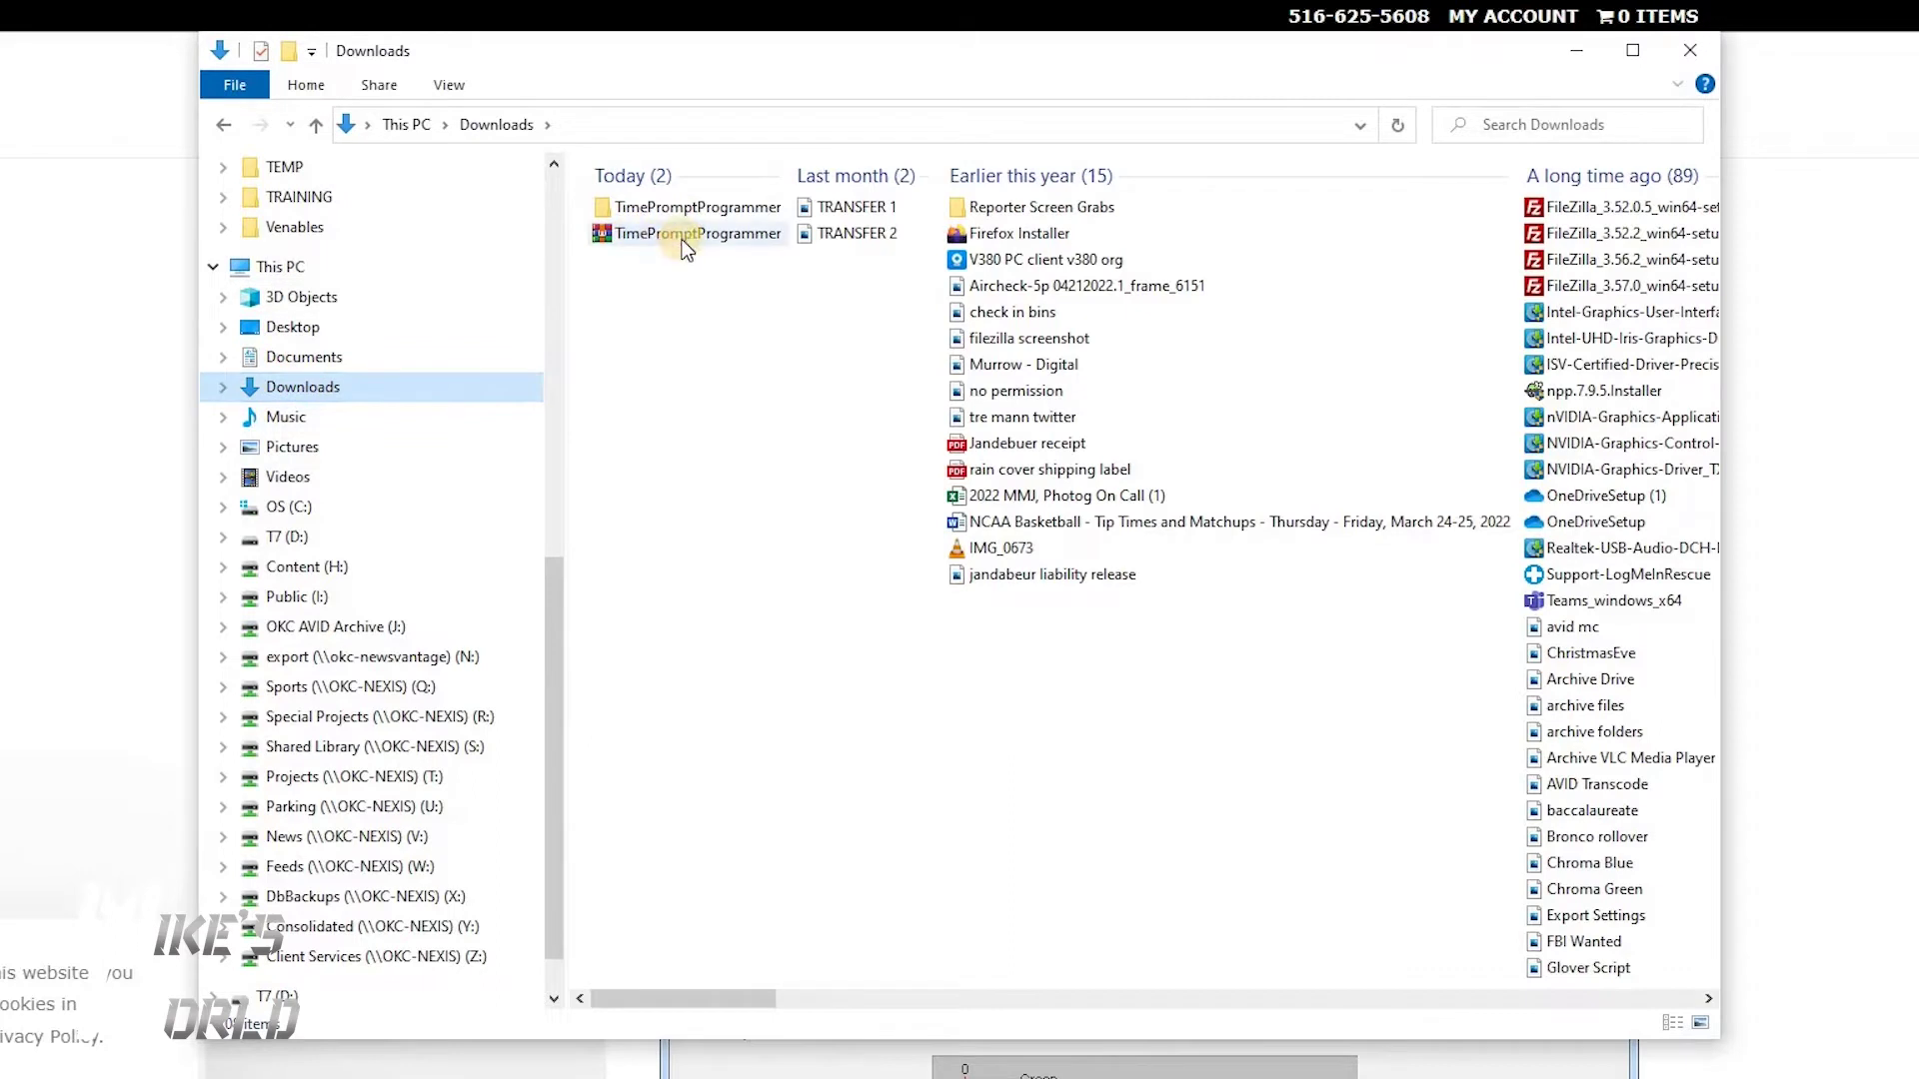
right_click(685, 244)
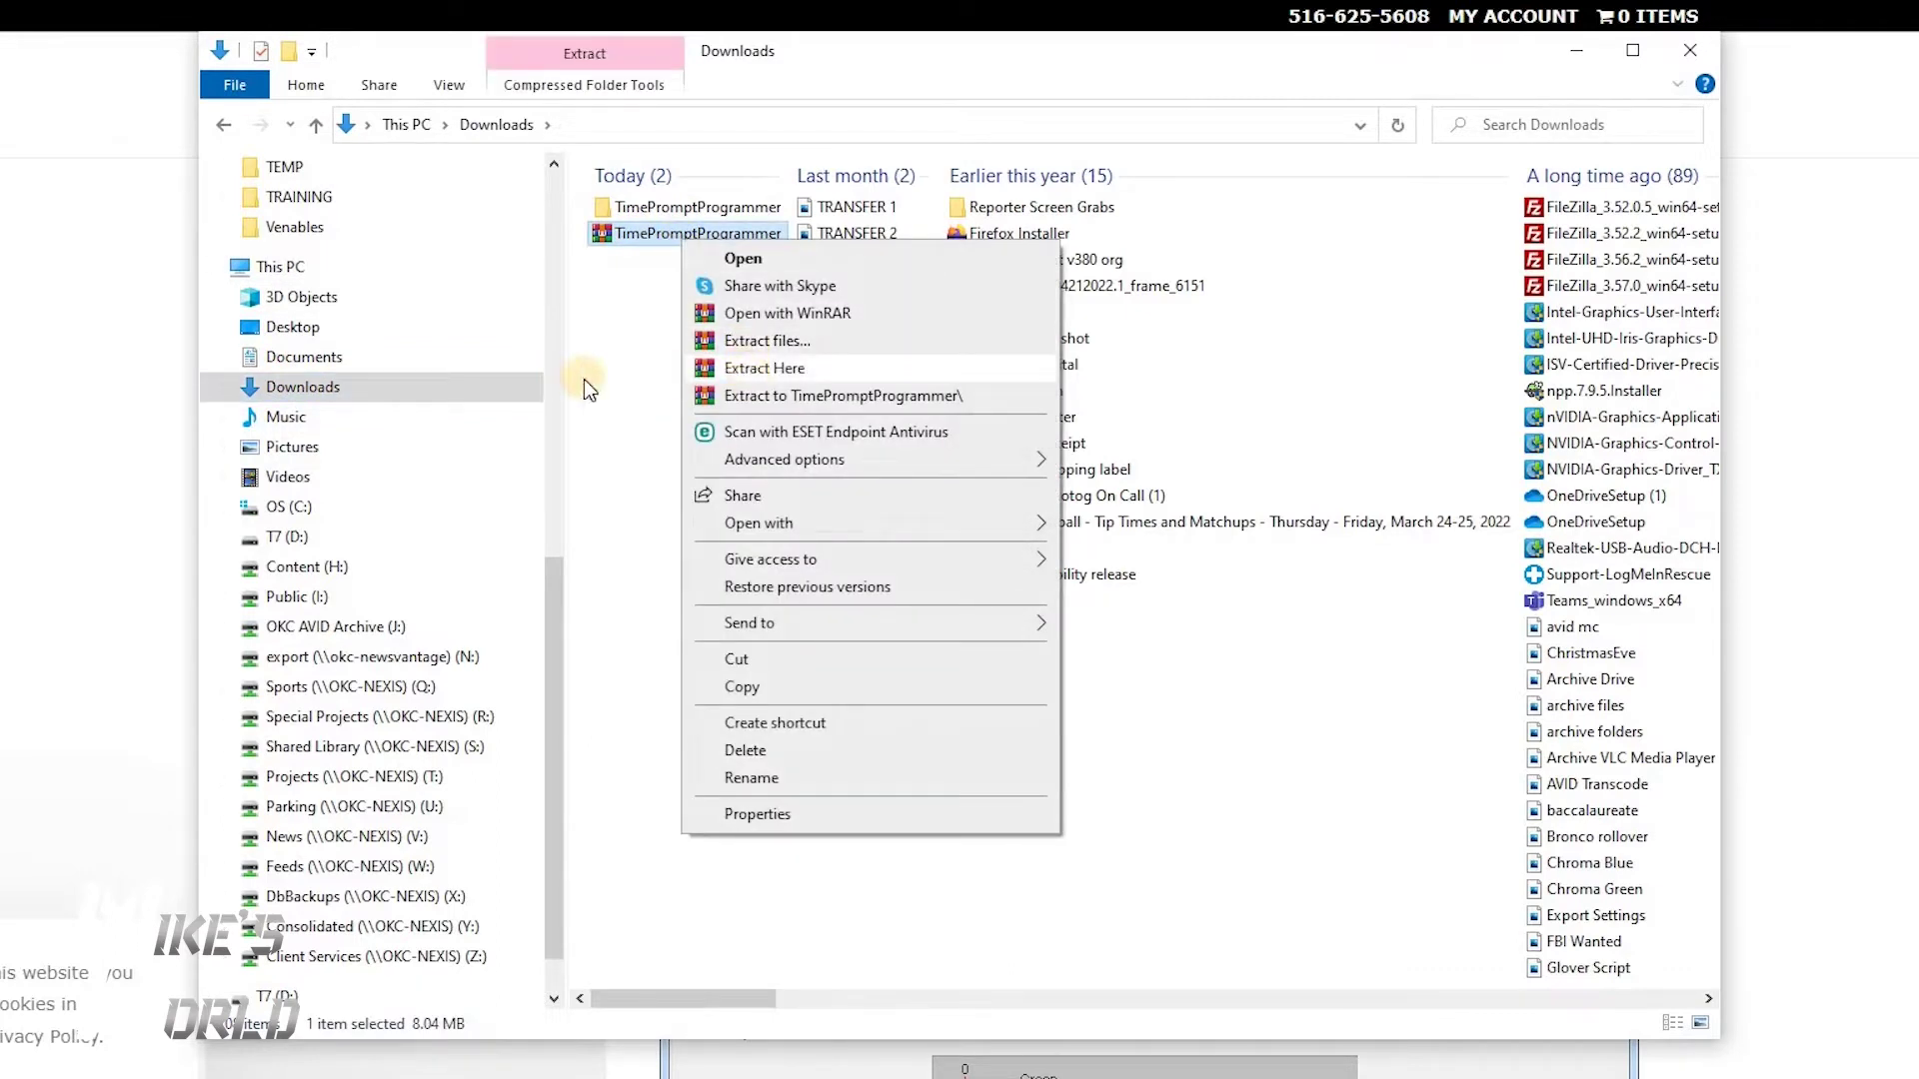
click(671, 248)
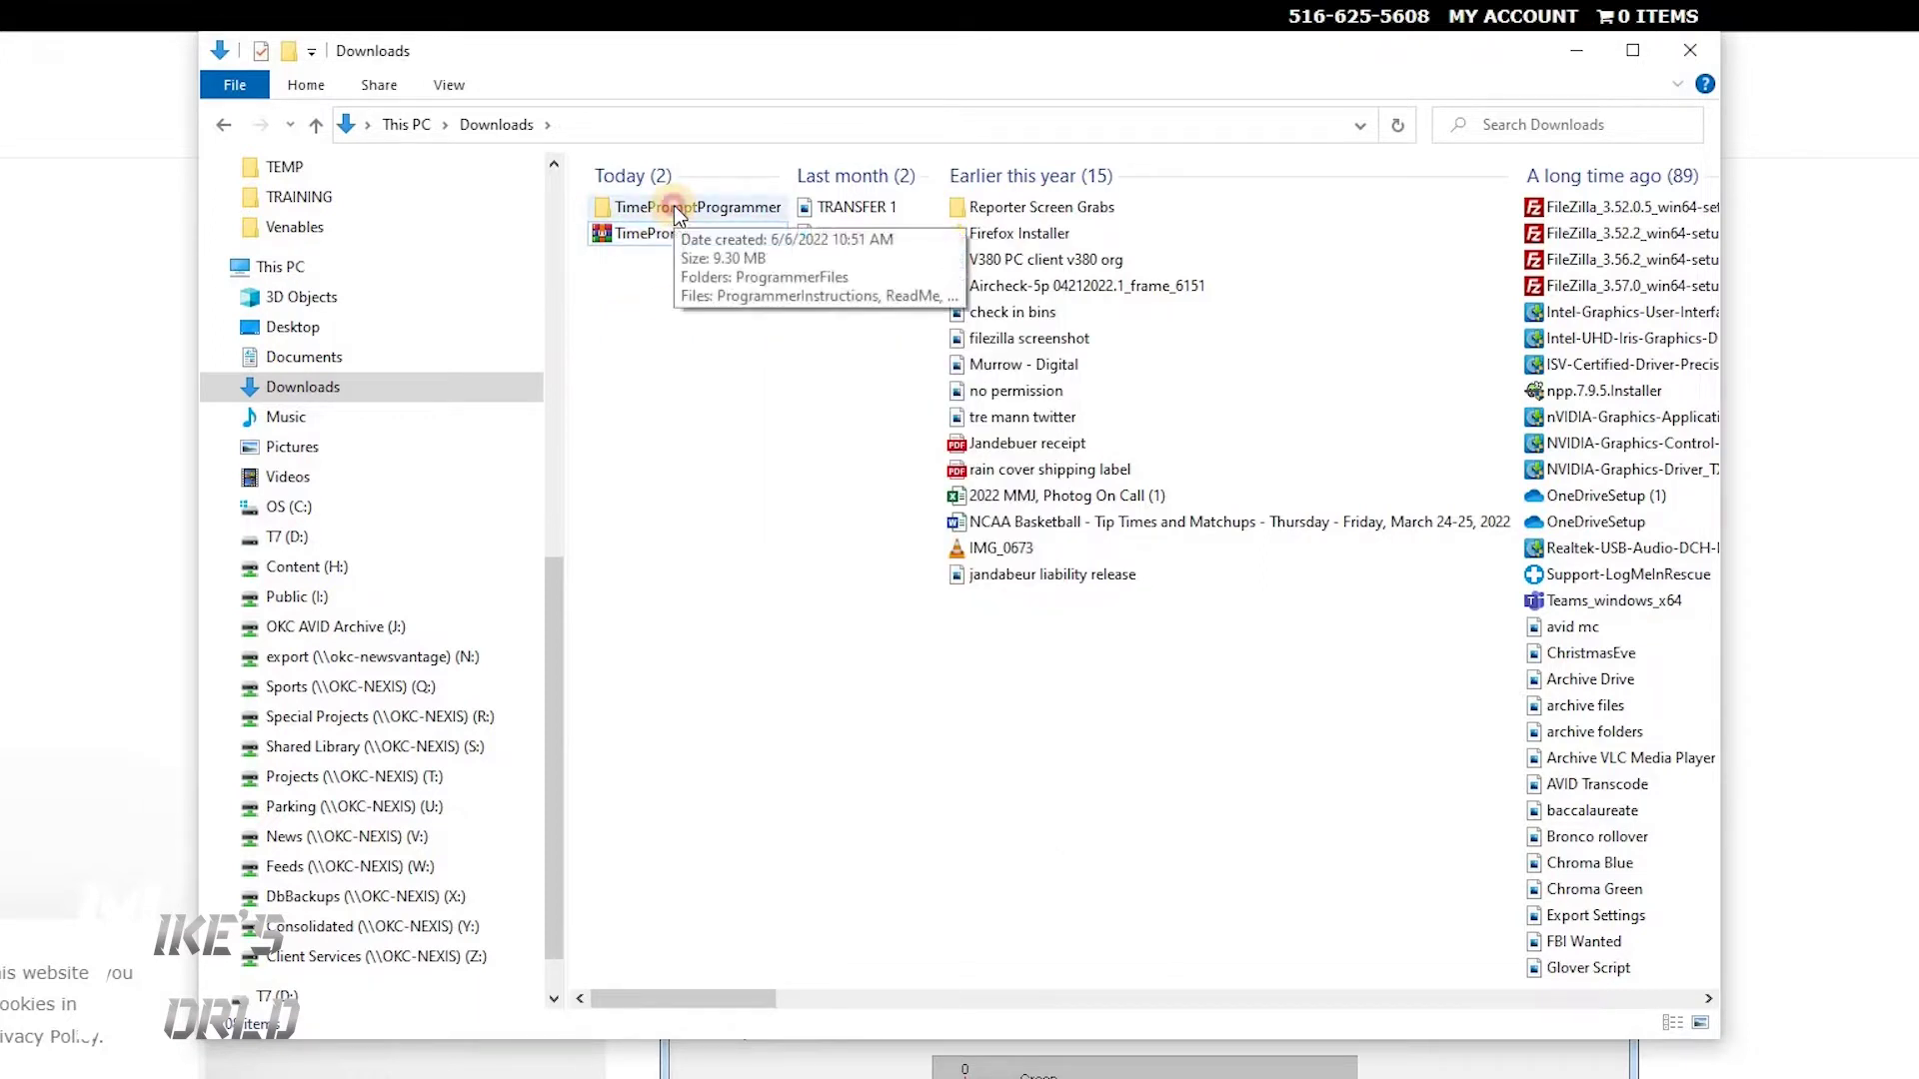
double_click(674, 206)
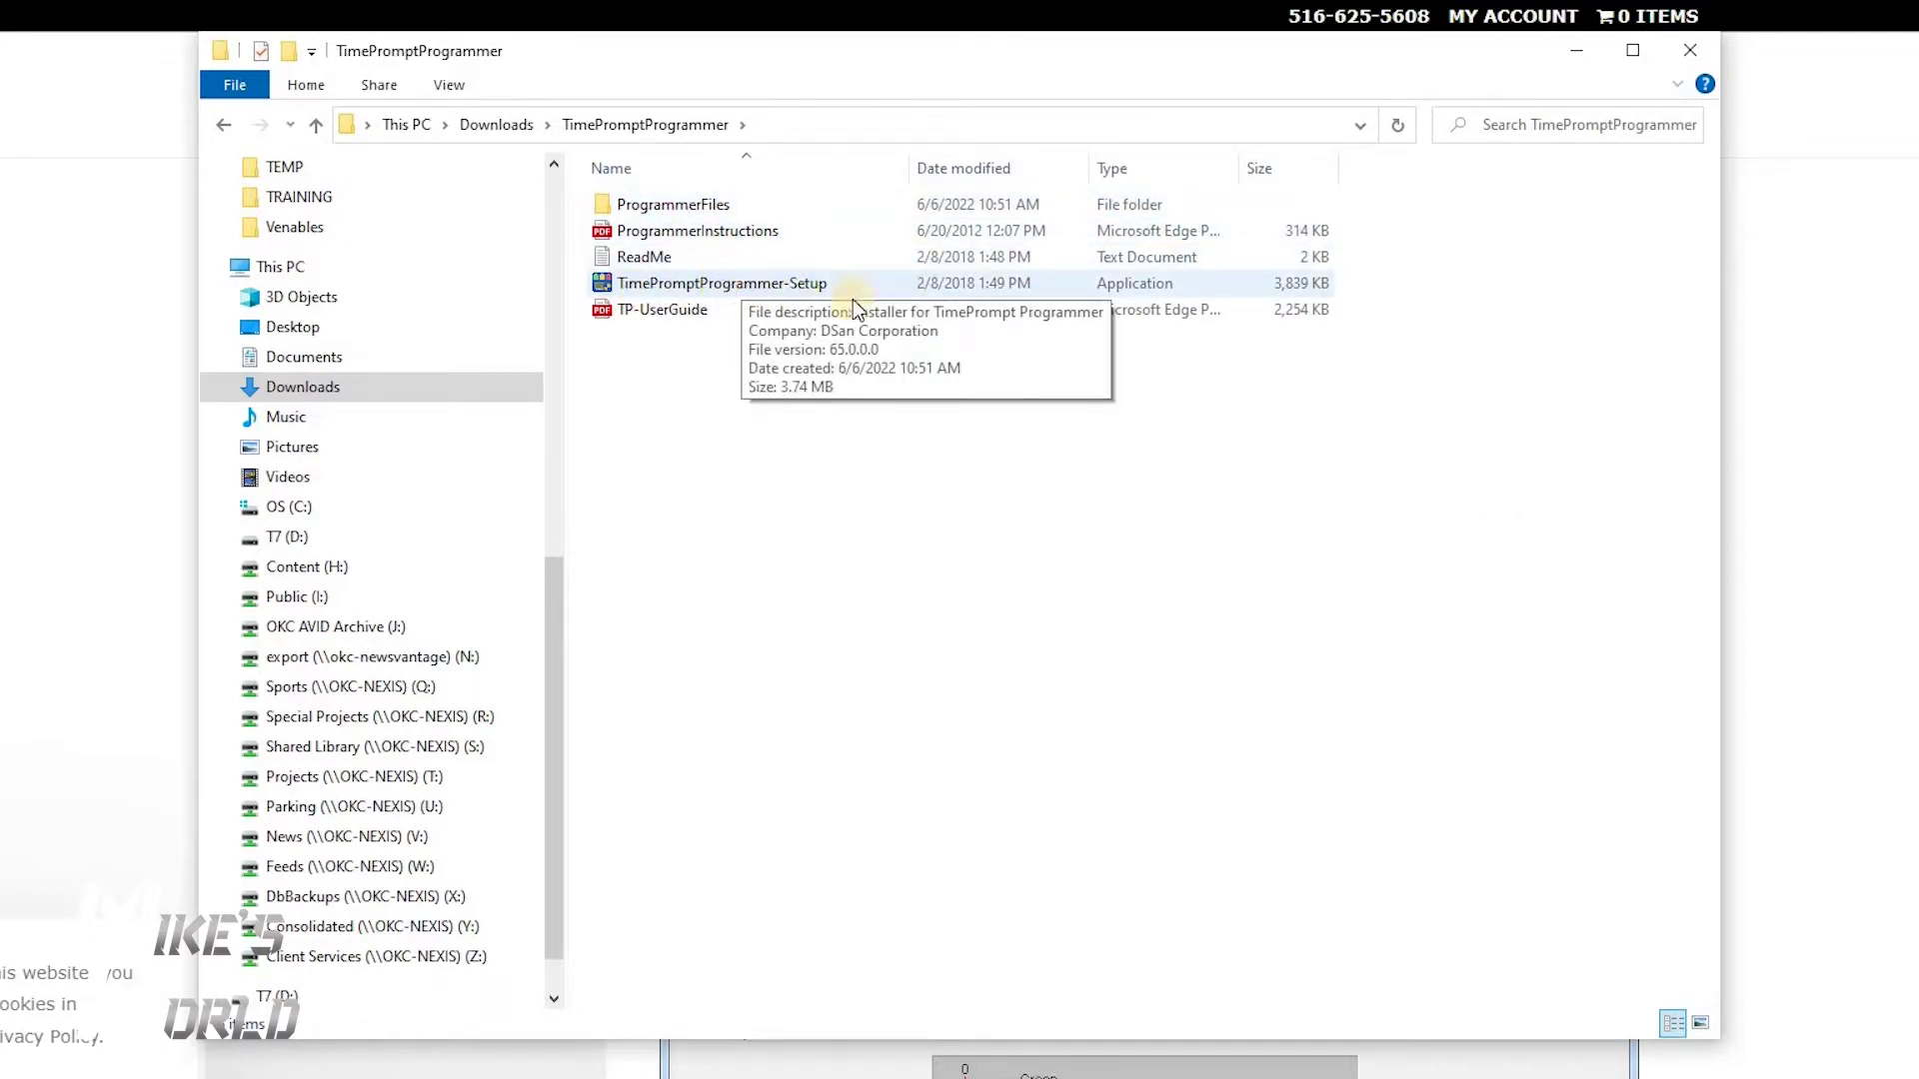
click(1689, 49)
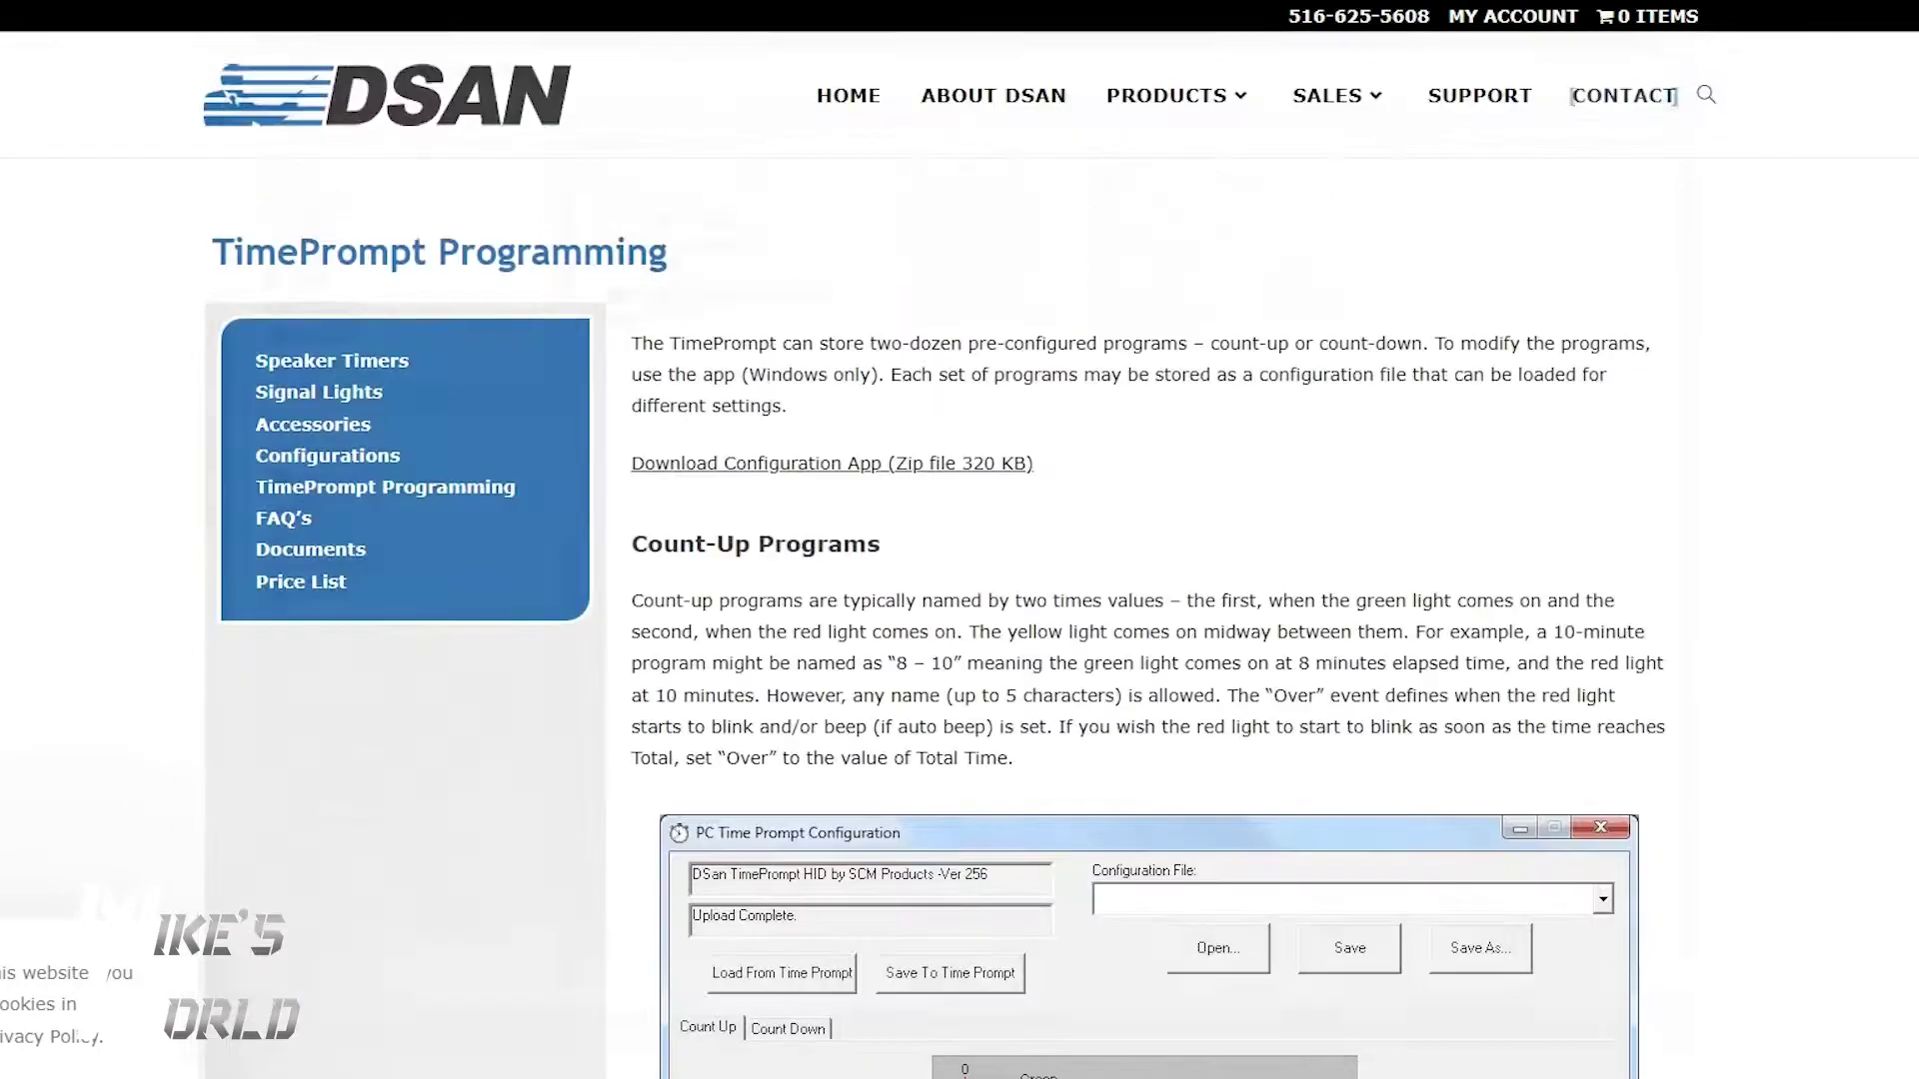
Launch TimePrompt Programmer from the desktop and select the Time Prompt defaults configuration file.
key(super+d)
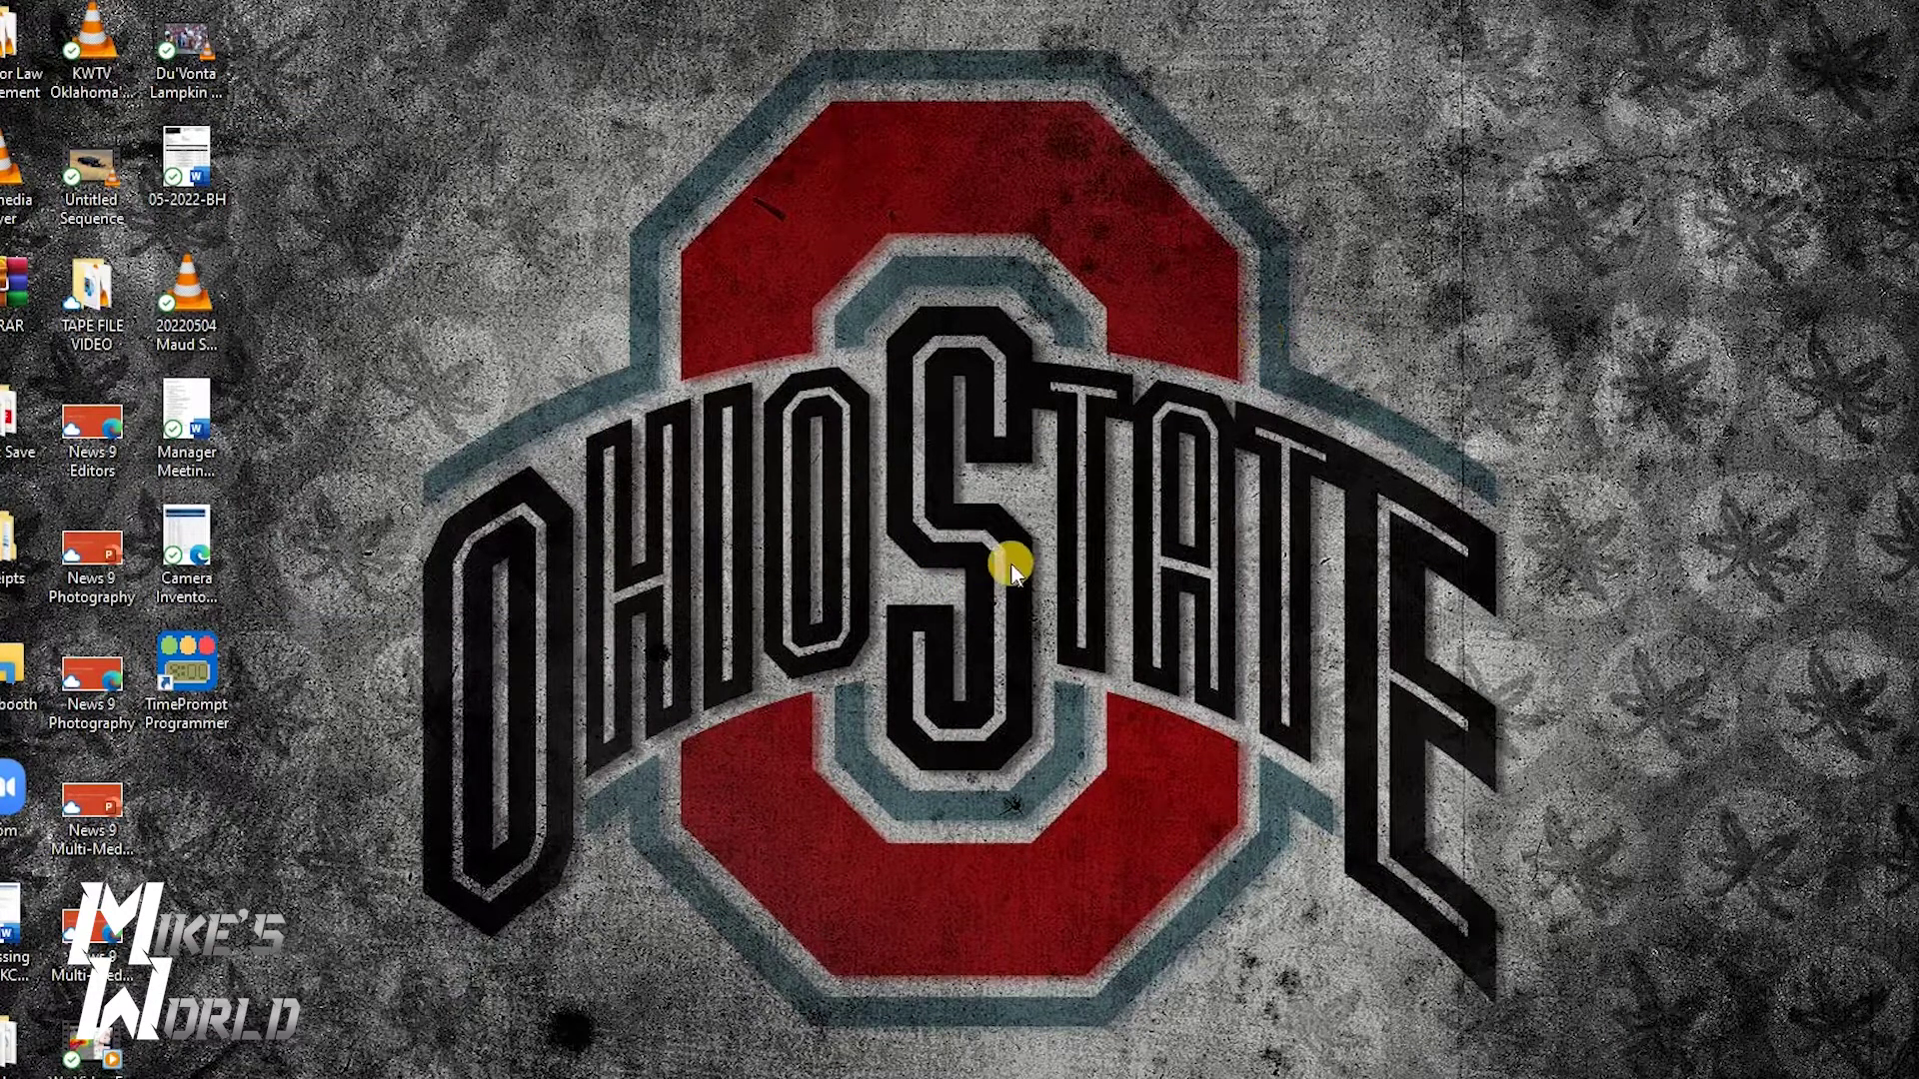
double_click(194, 691)
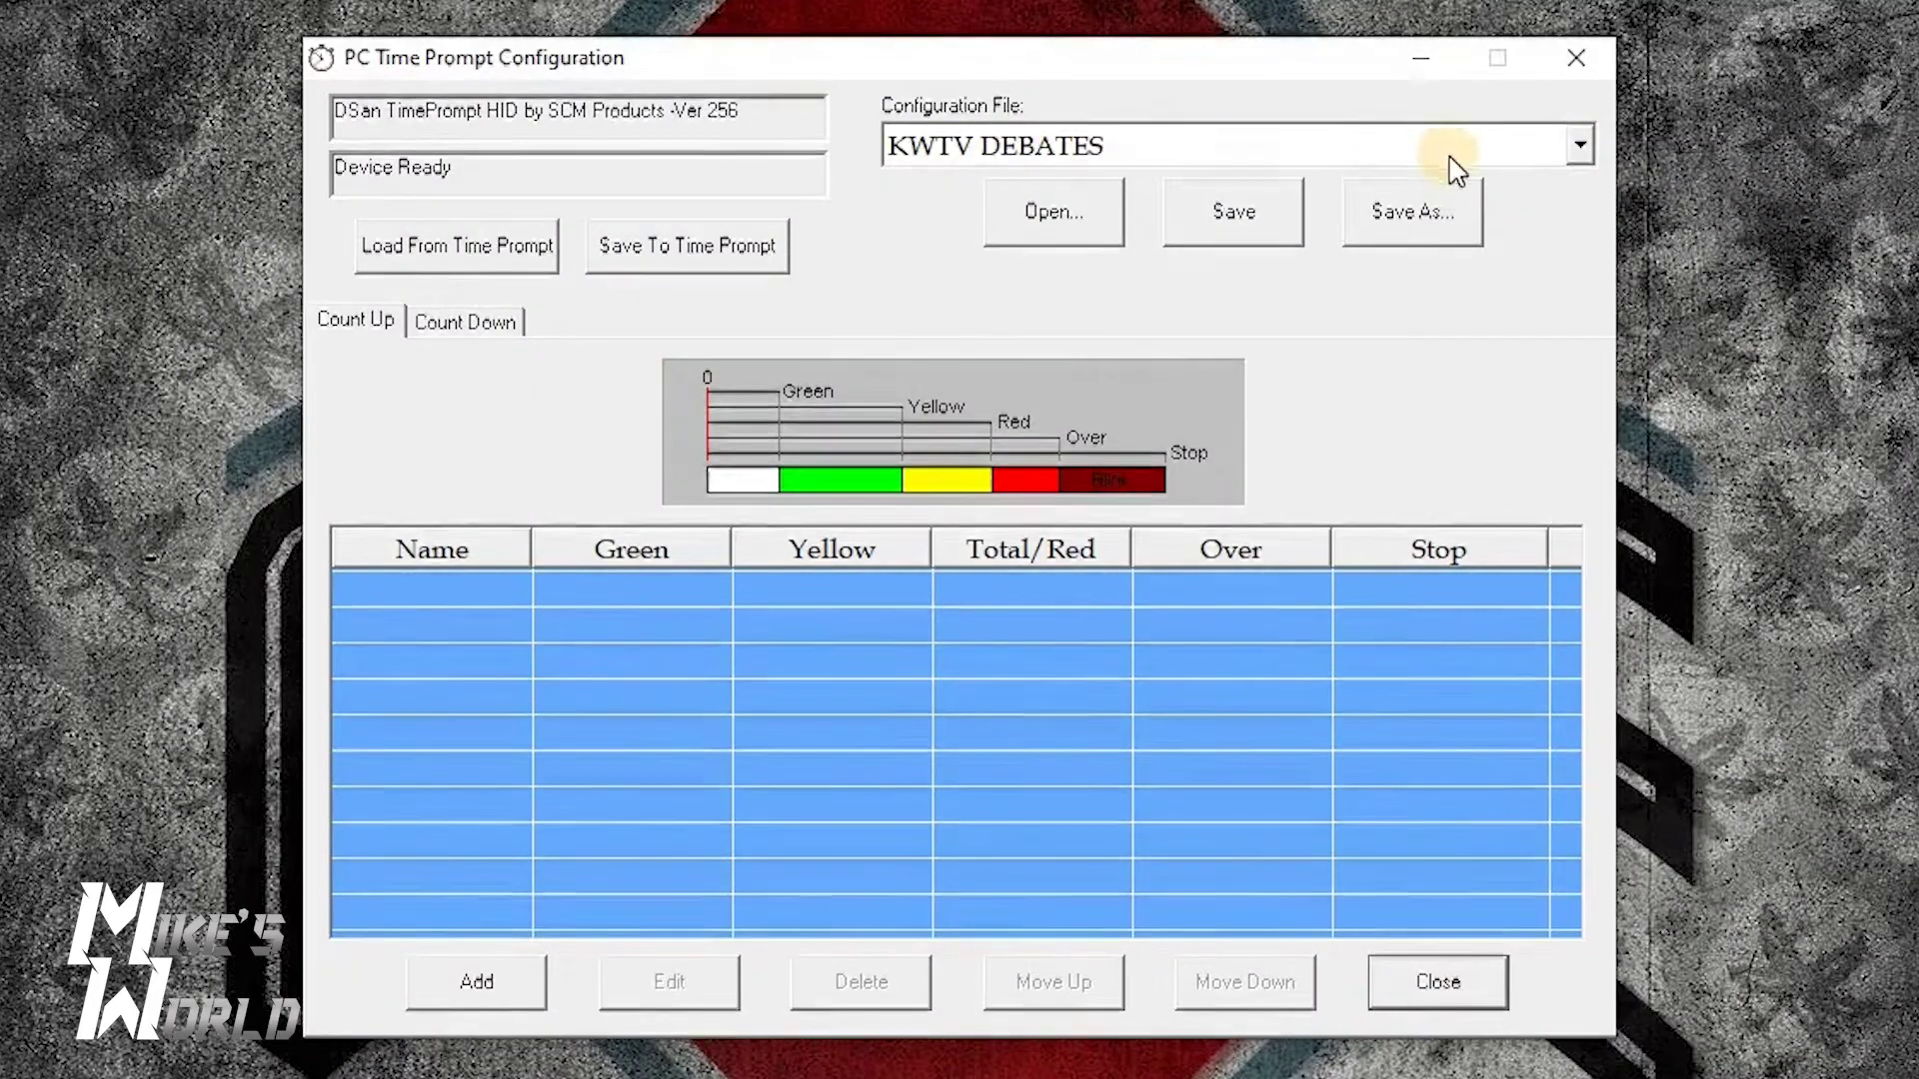
click(1577, 148)
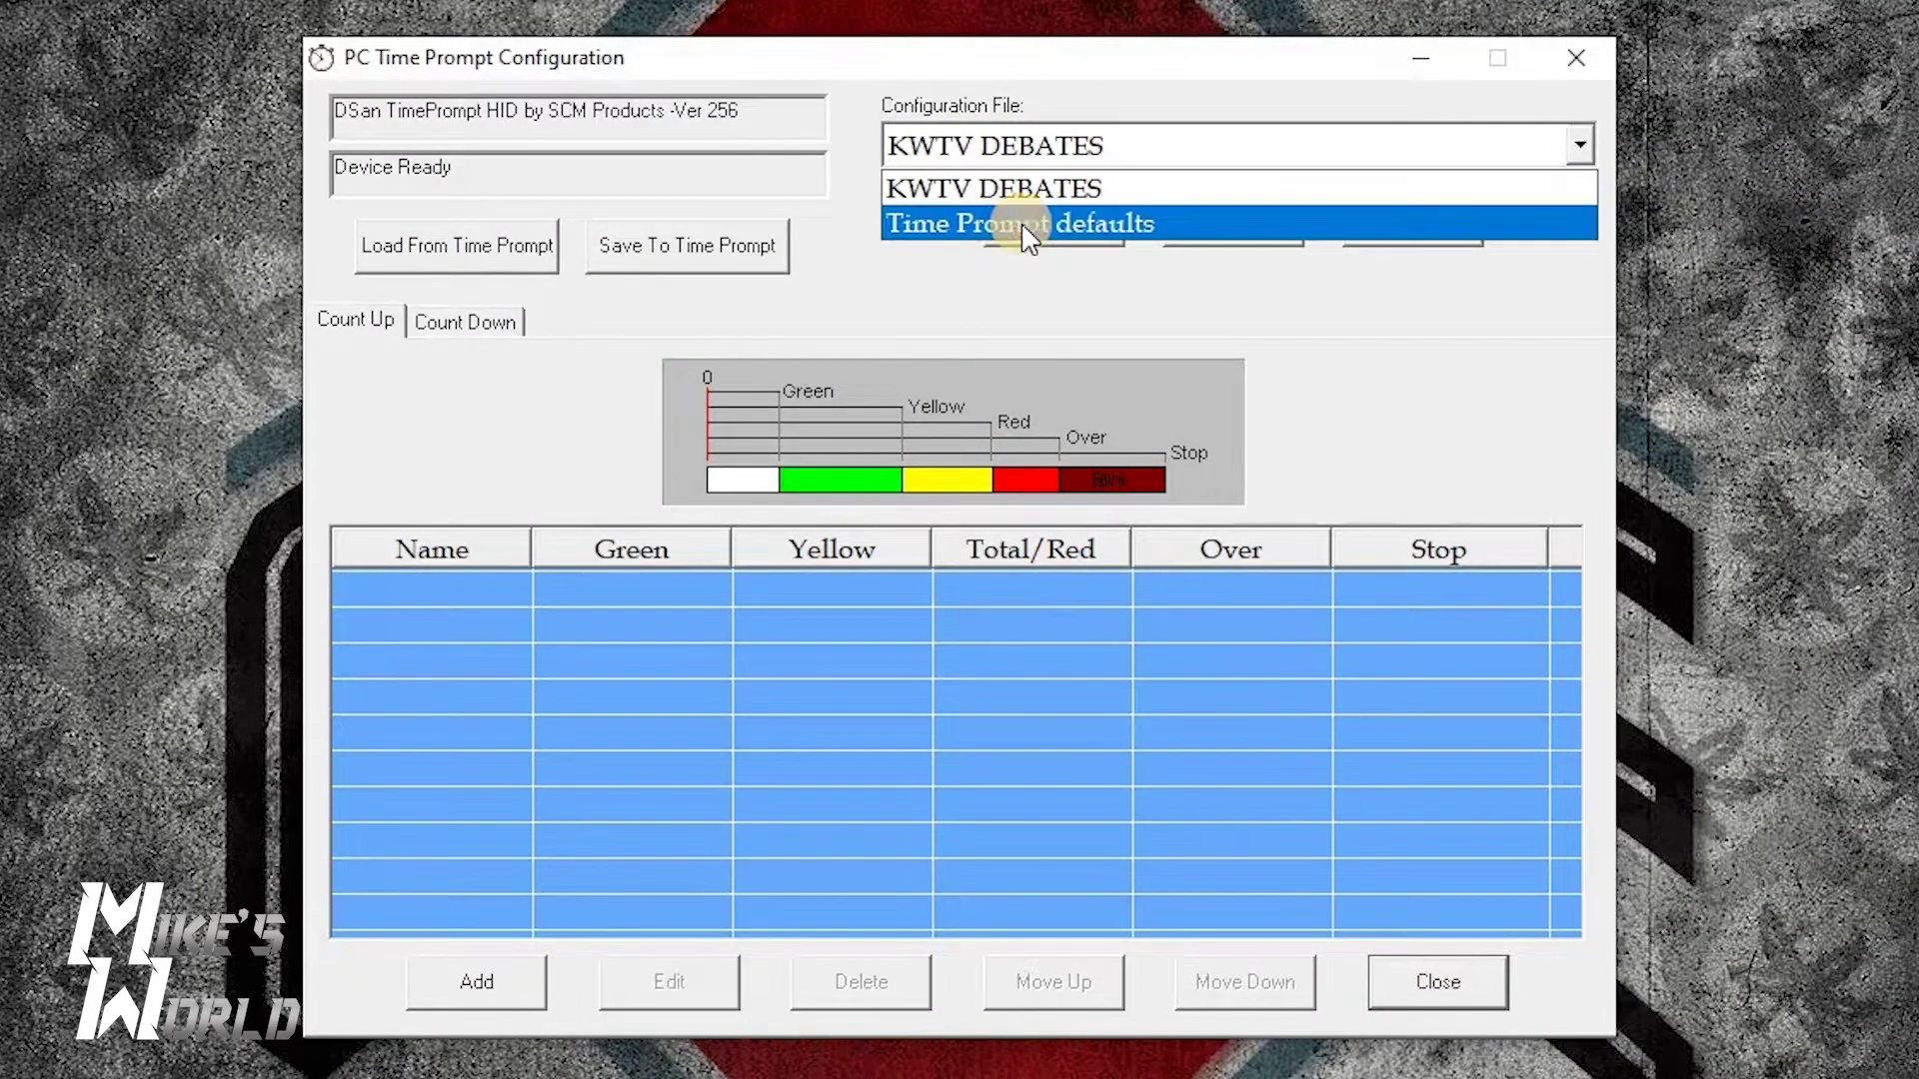
click(1019, 224)
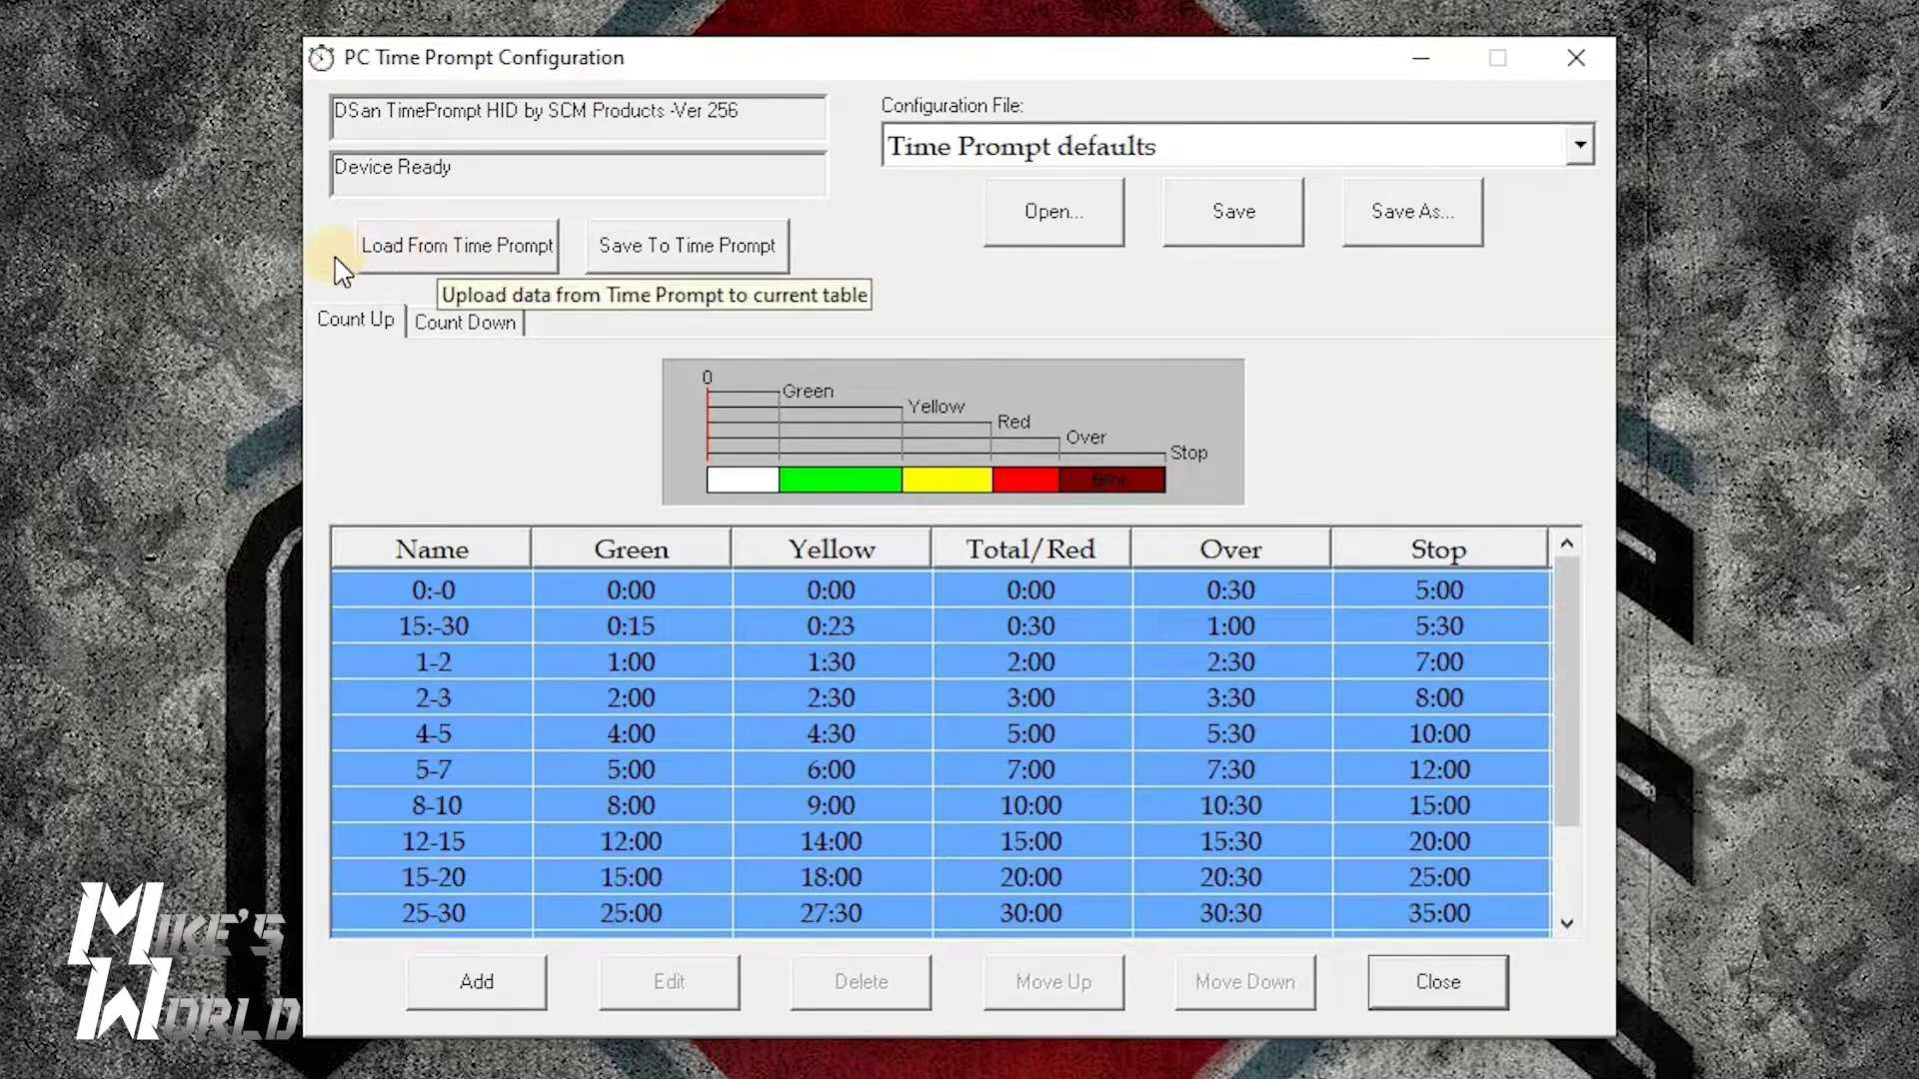
Load the stored programs from the connected Time Prompt device into the table and look through the count-up list.
click(464, 260)
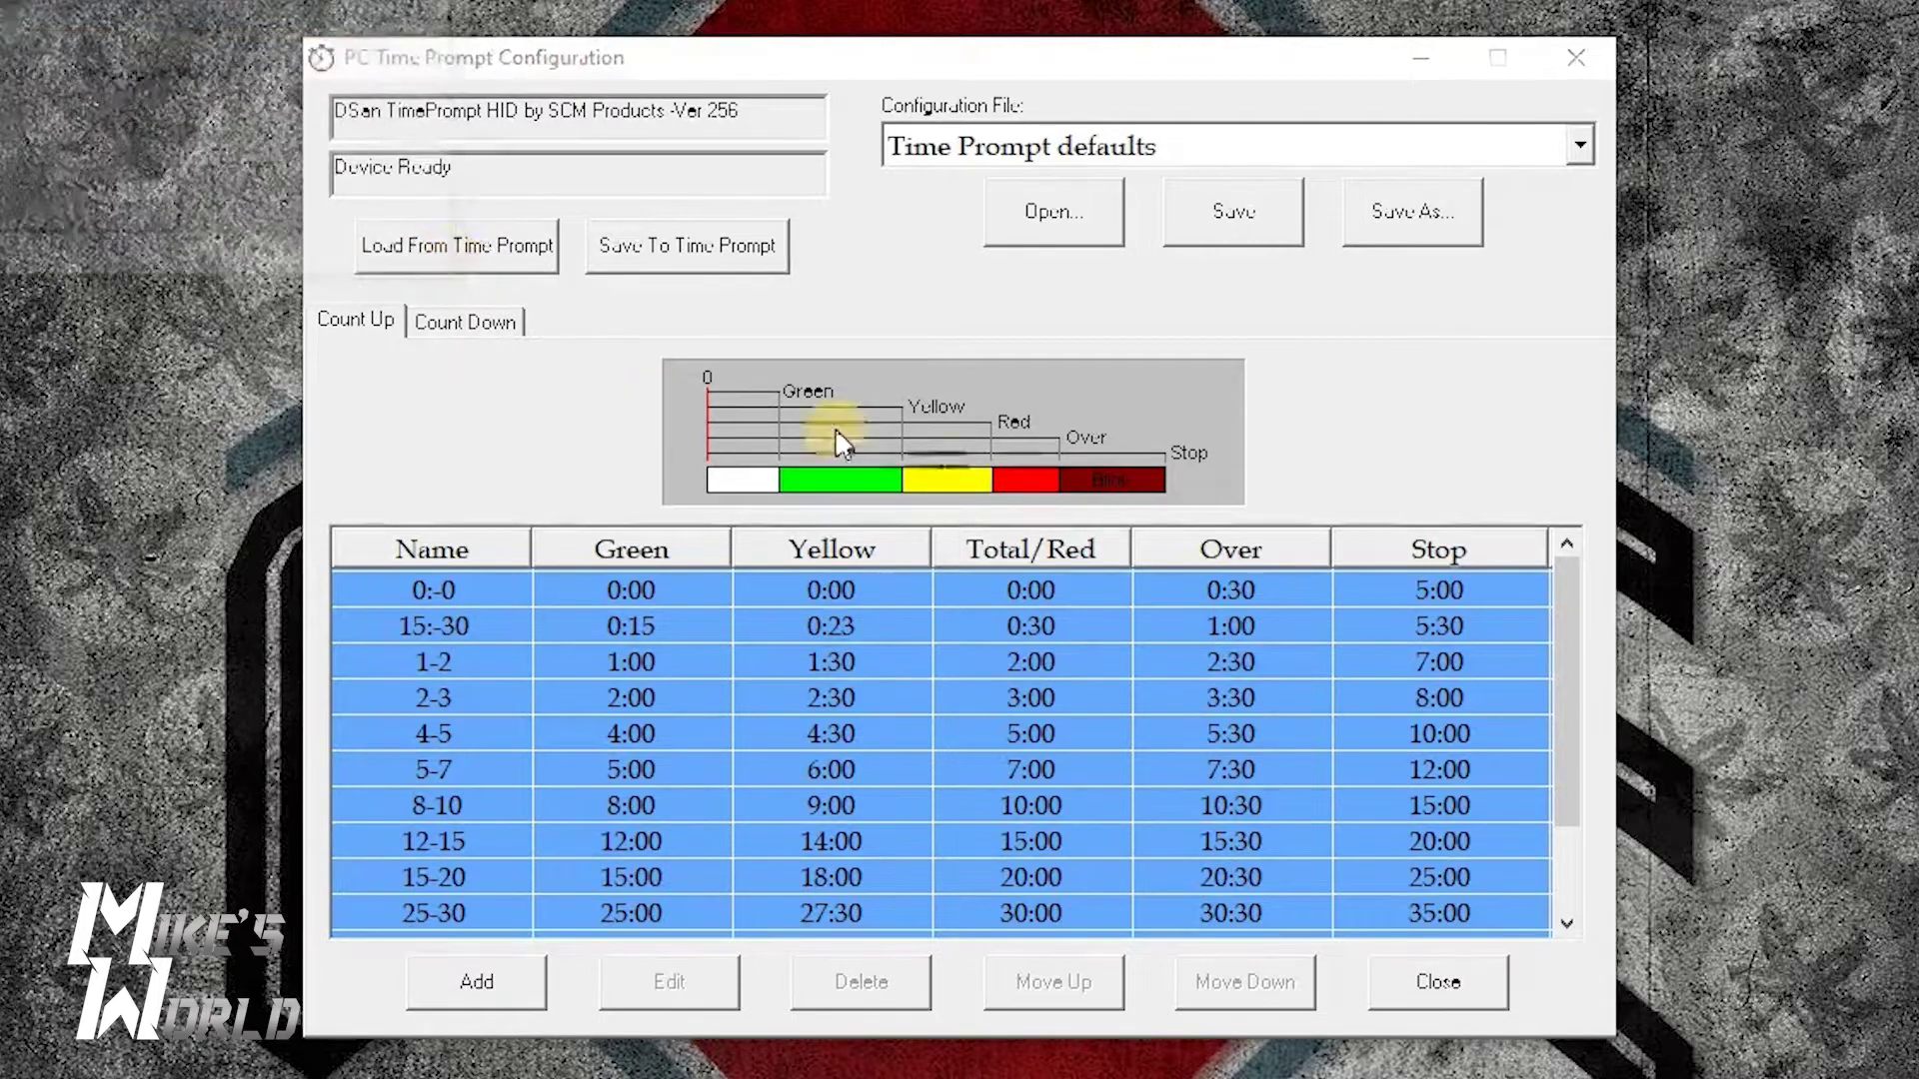
click(1005, 615)
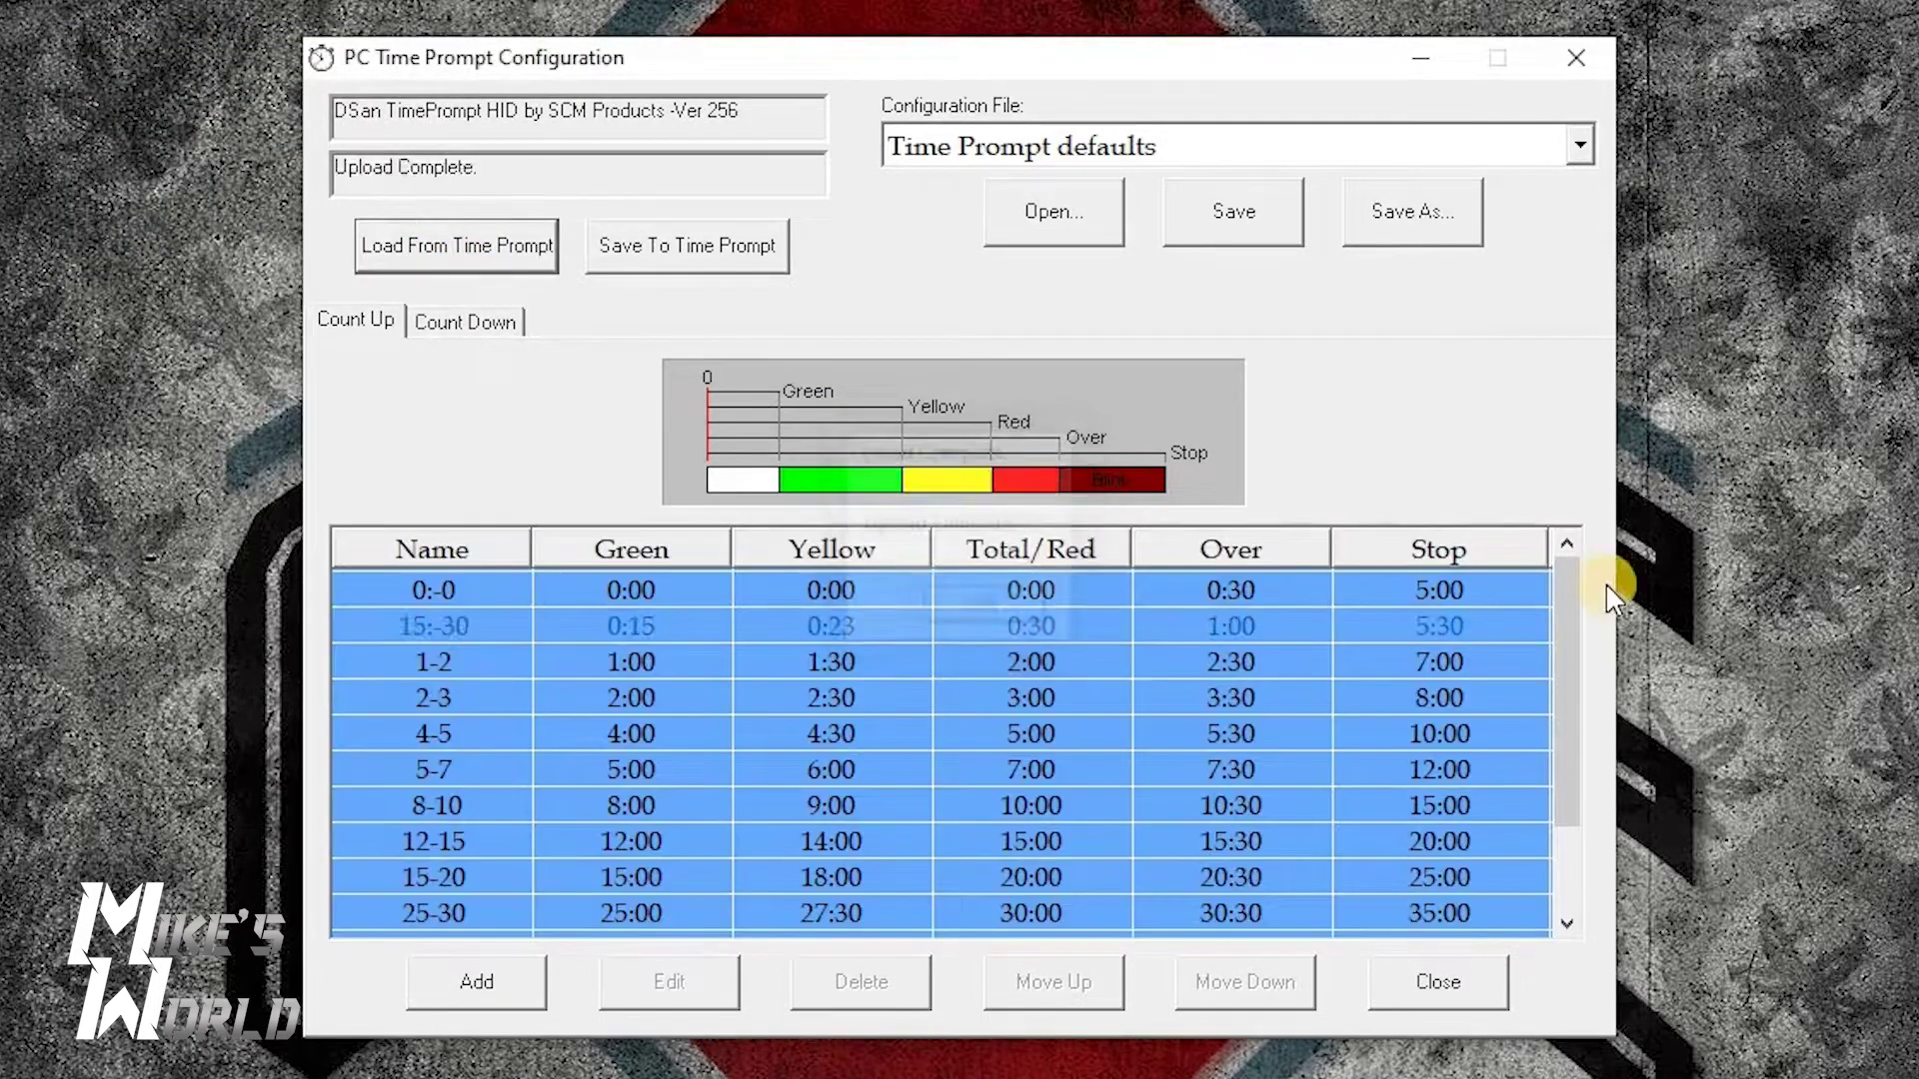
scroll(1562, 741, down, 1)
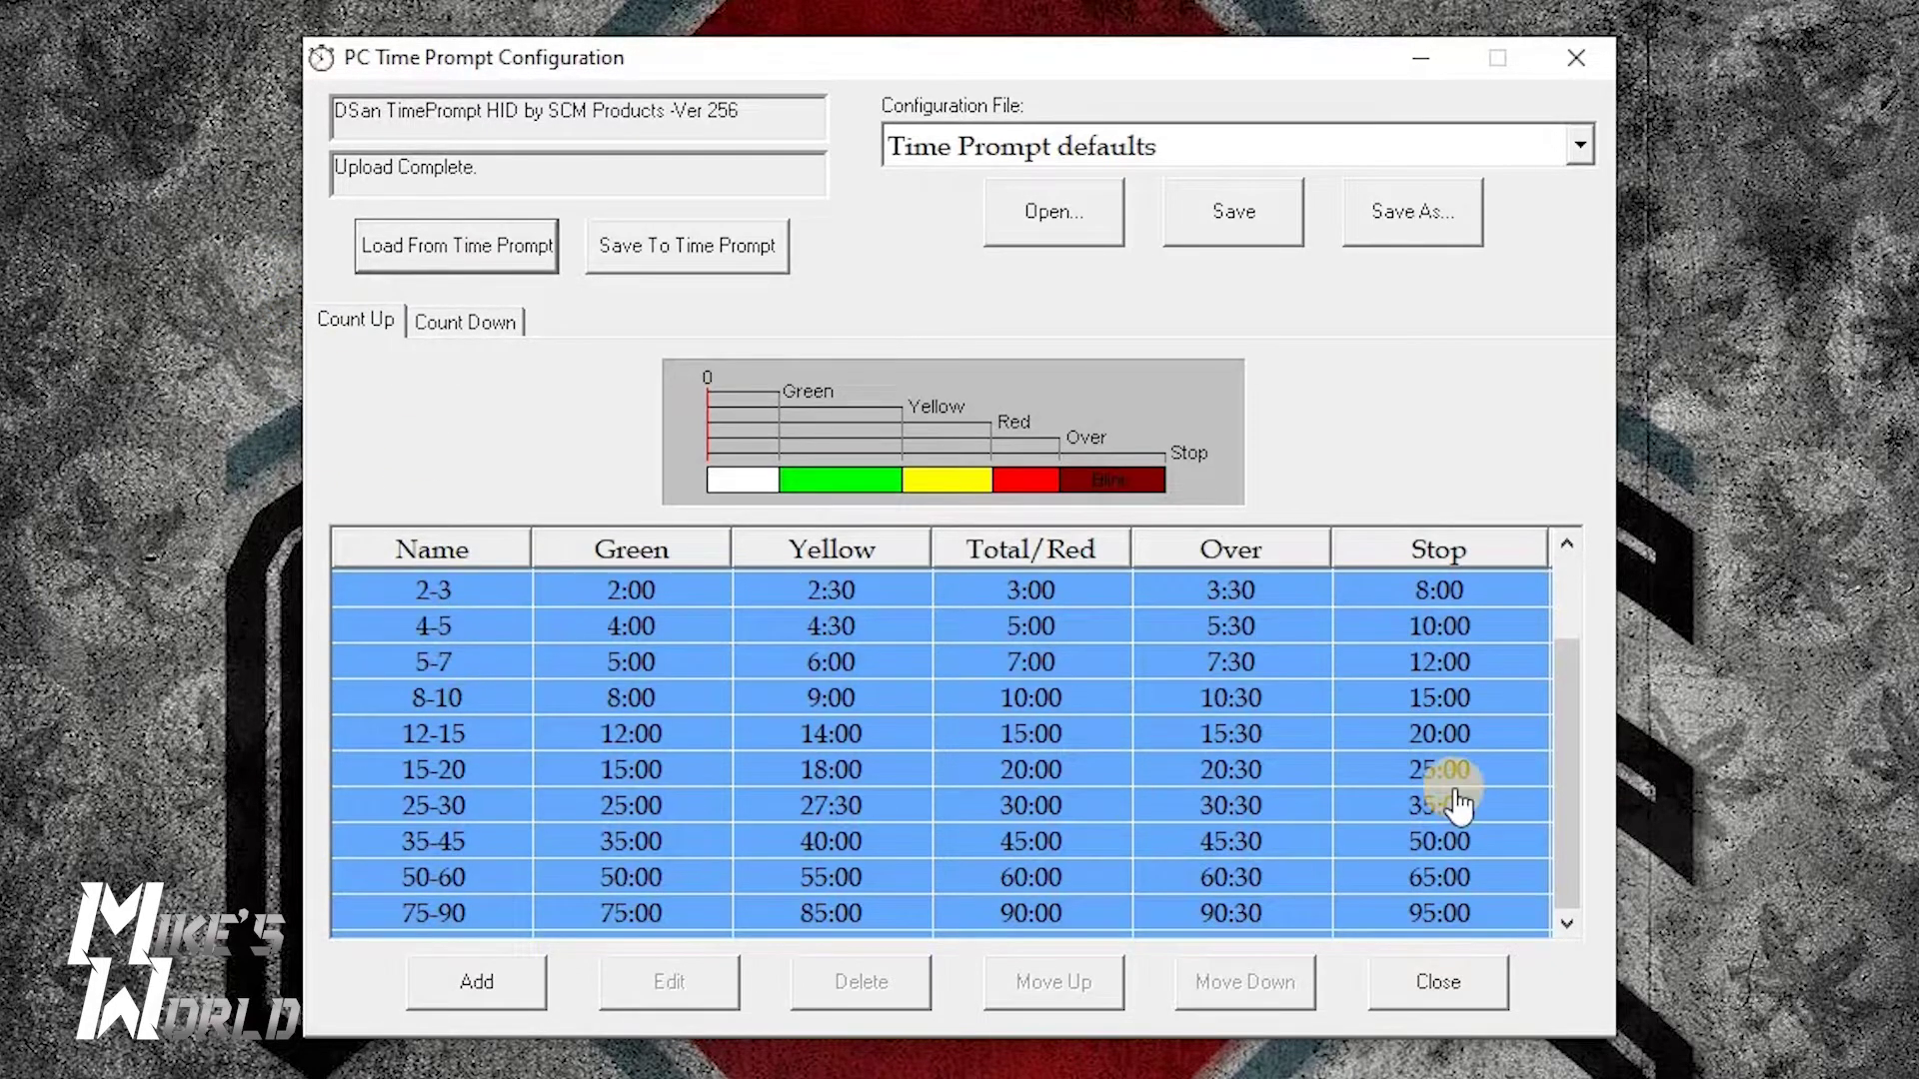
click(1522, 697)
scroll(690, 599, up, 1)
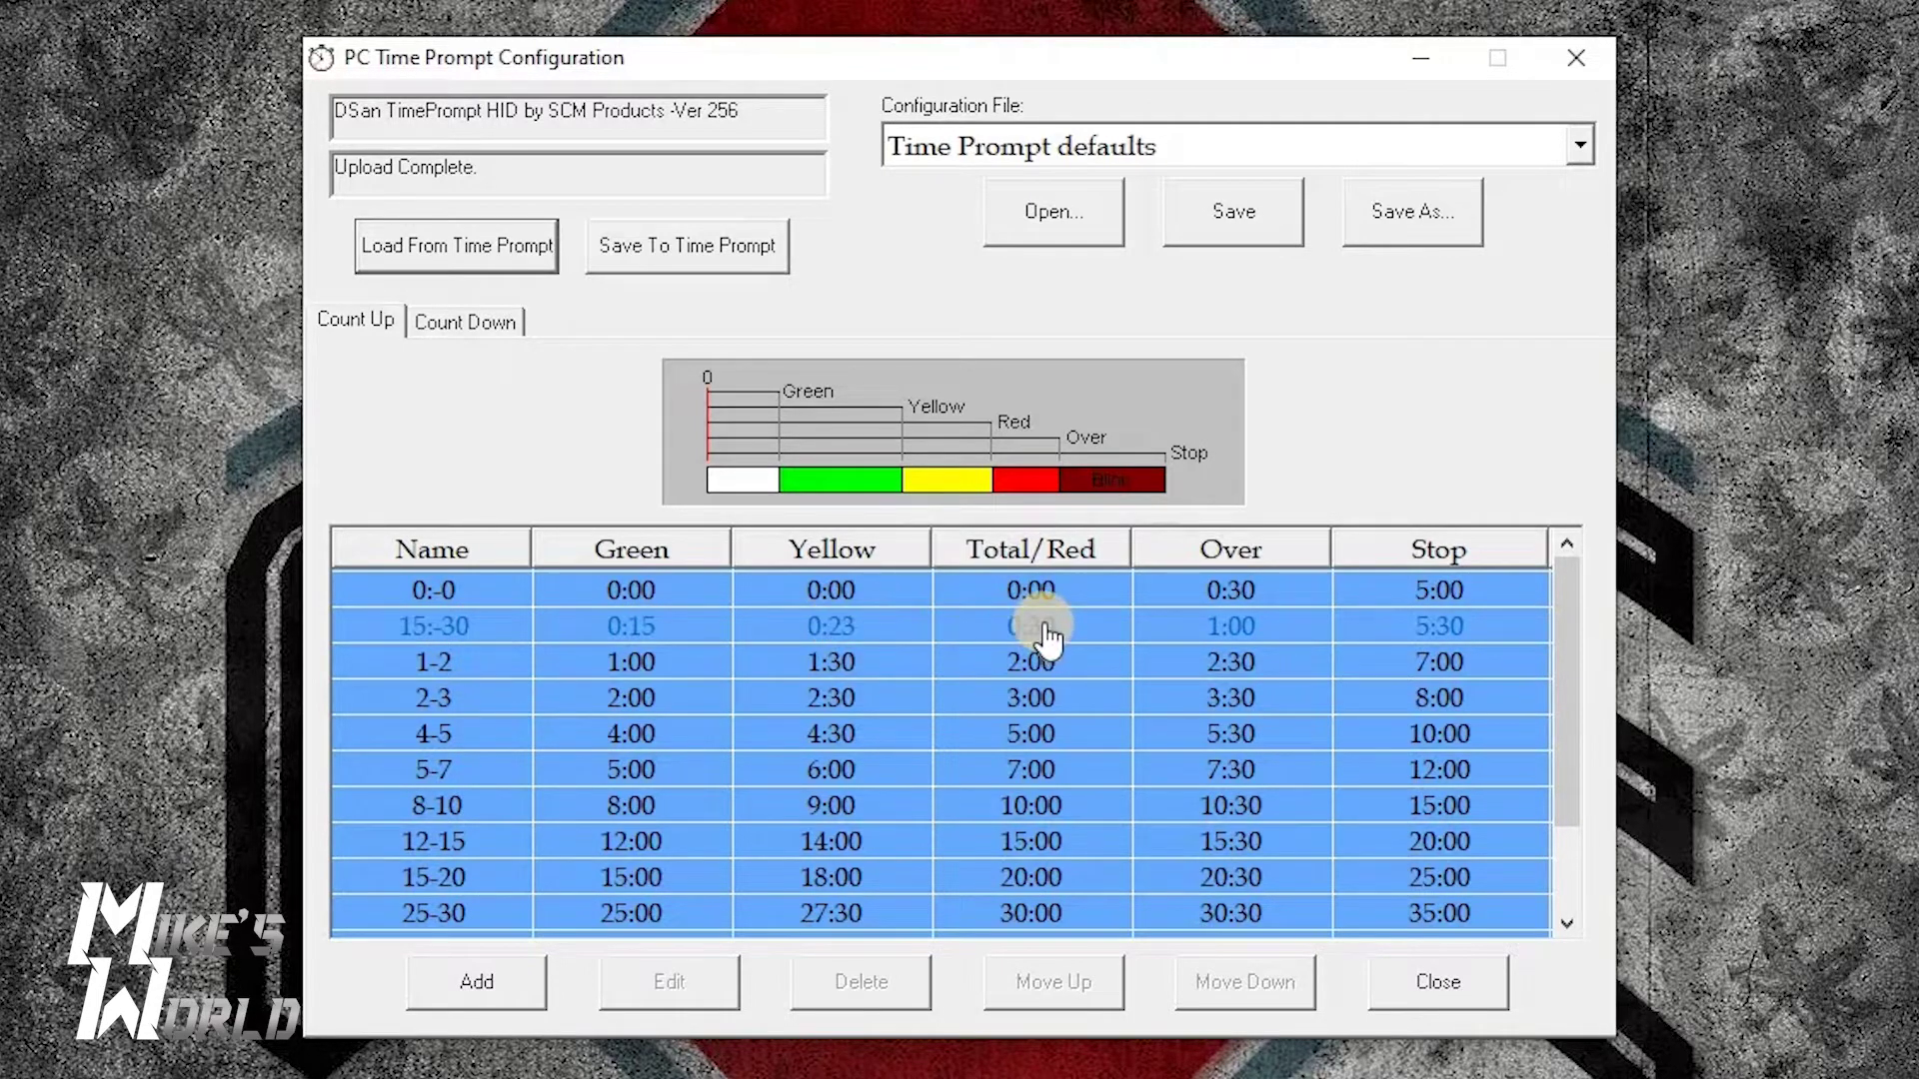
Examine the full list of count-down programs with their total, green, yellow, over and stop times.
click(493, 325)
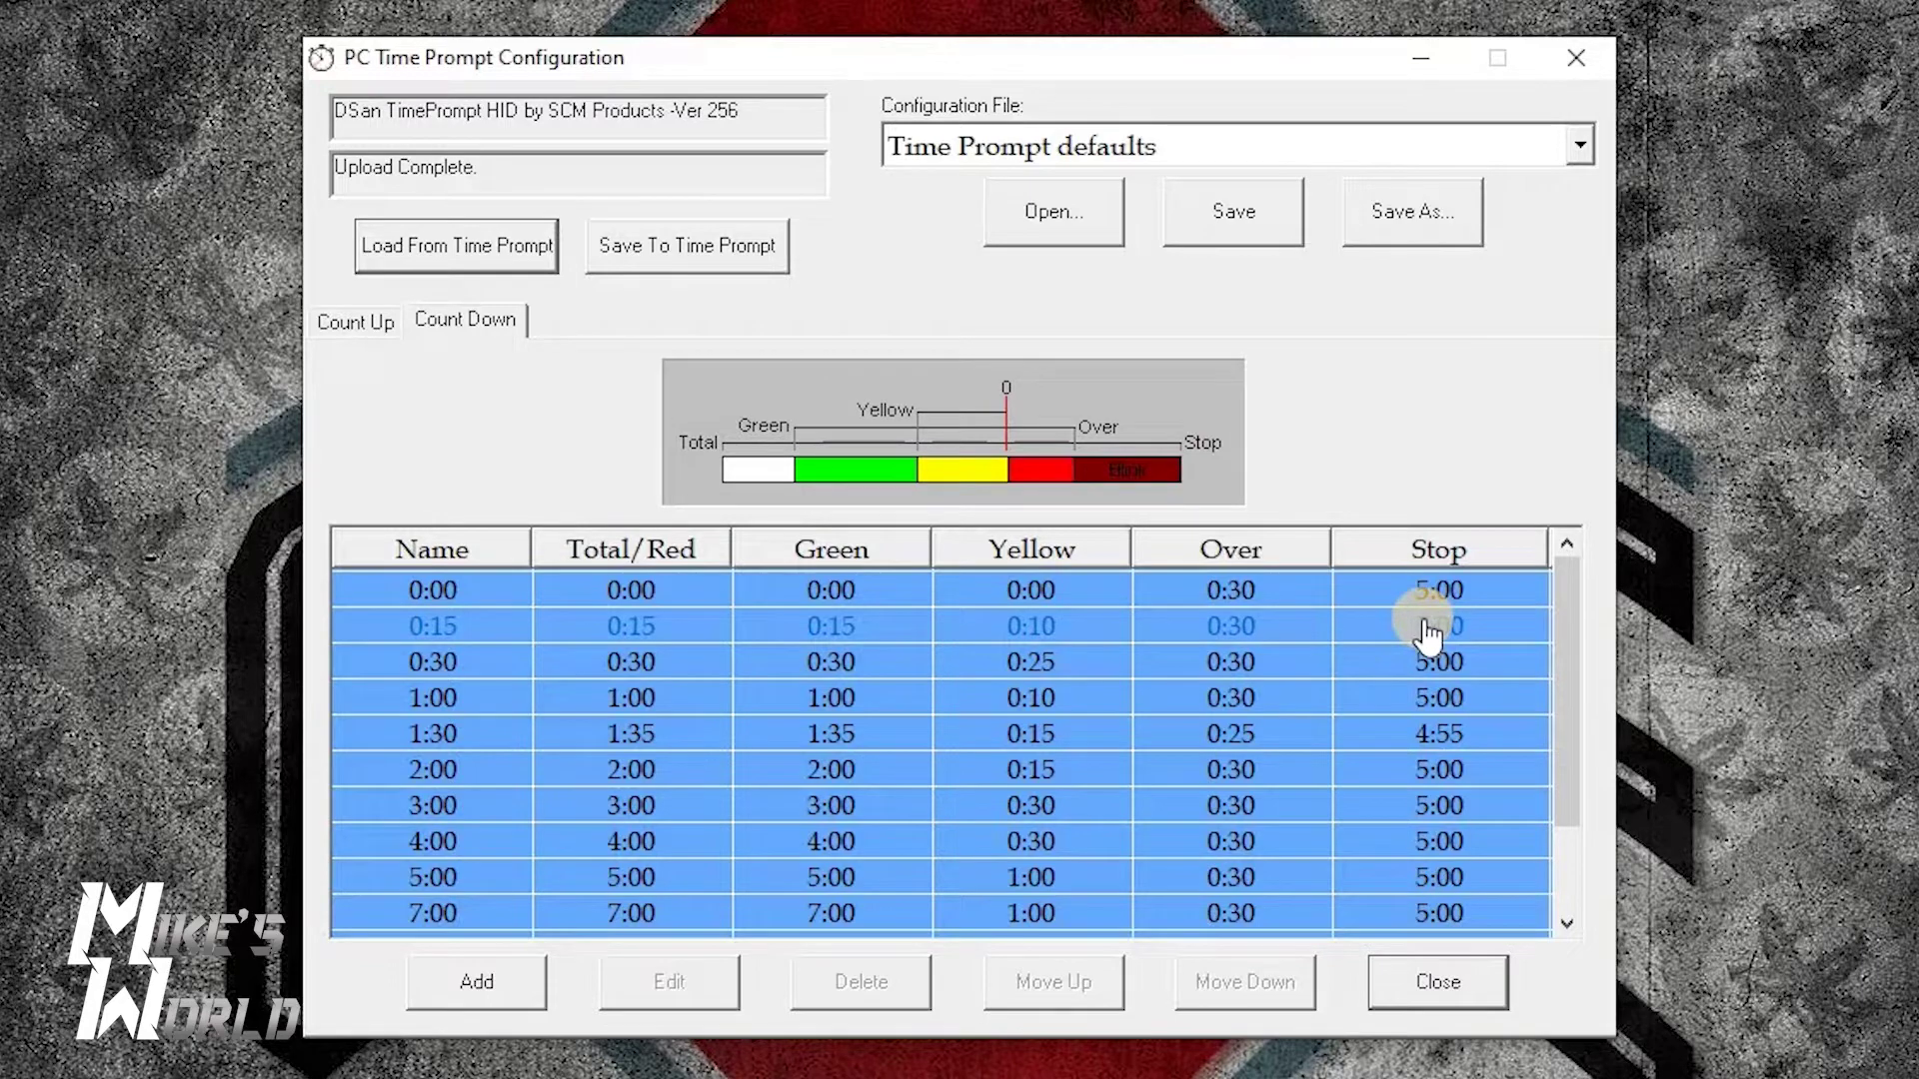
drag(1565, 671, 1551, 749)
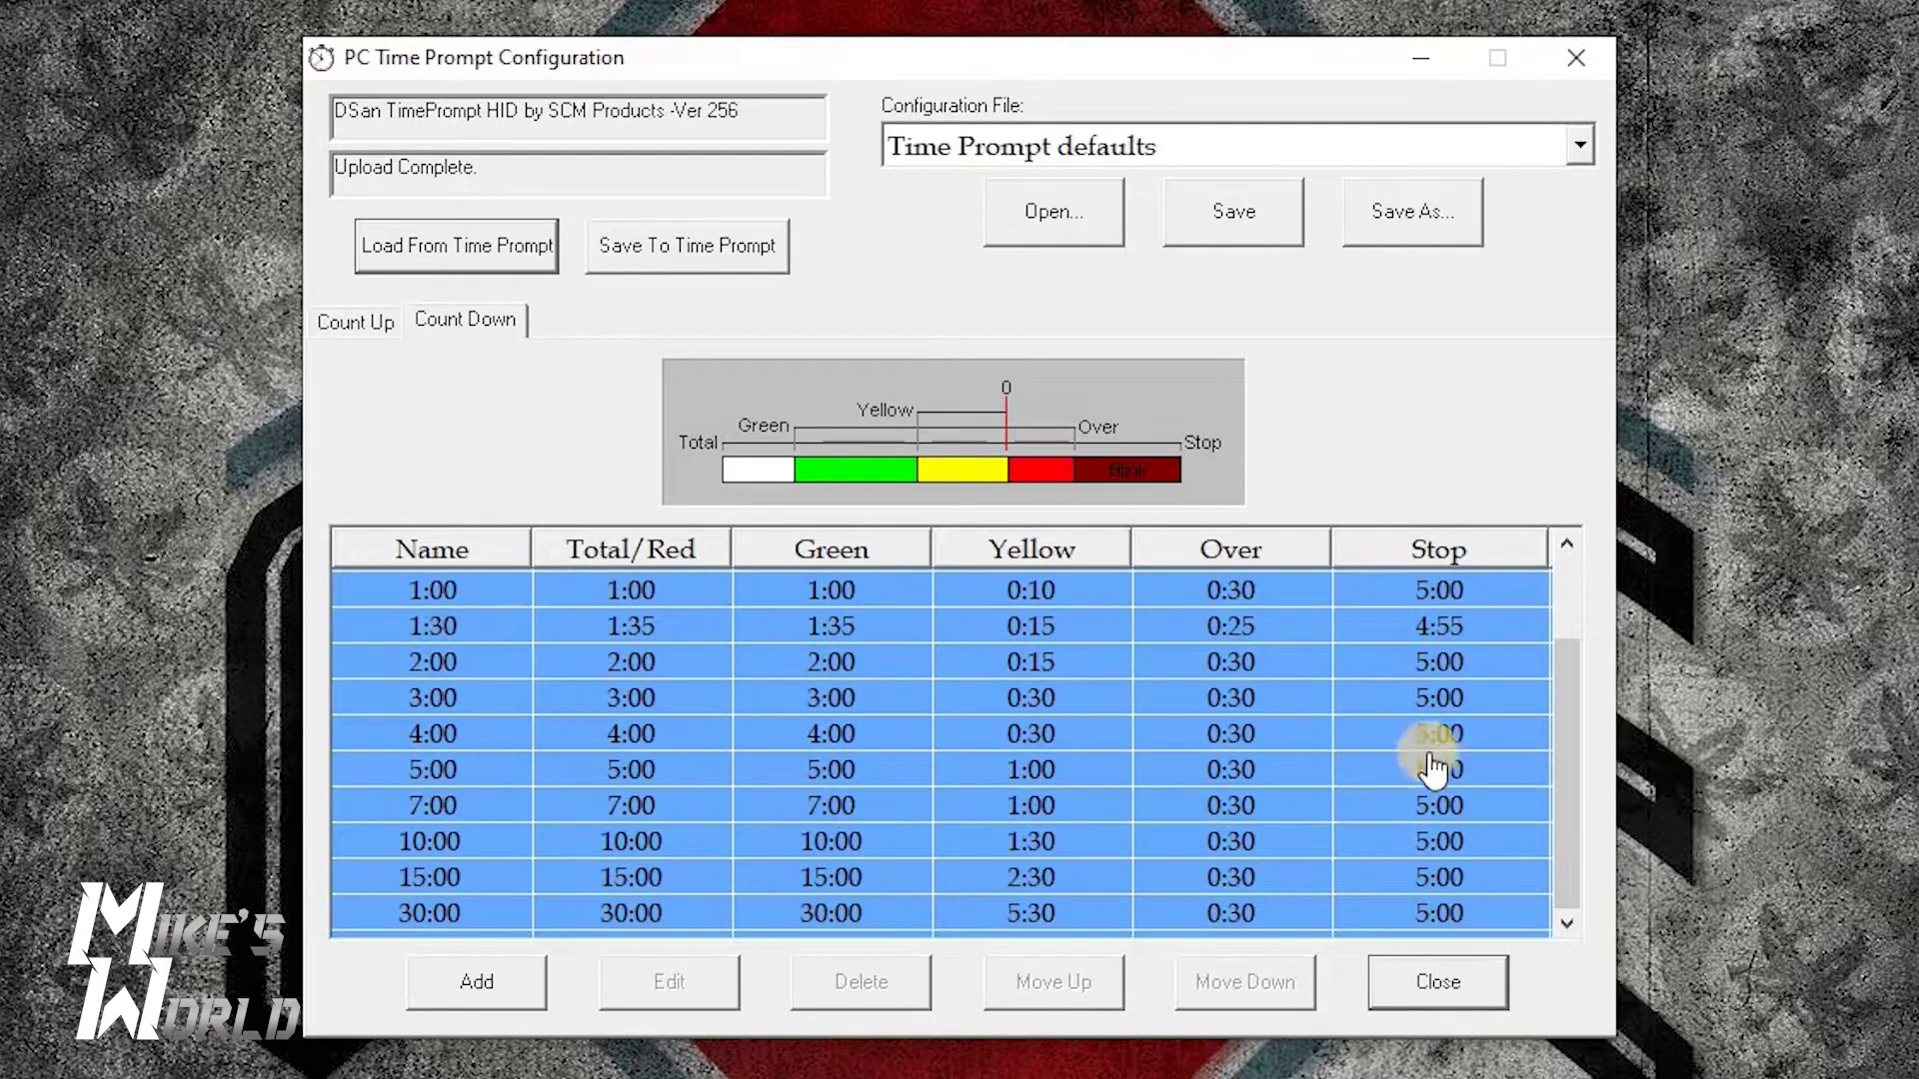
scroll(1160, 597, up, 1)
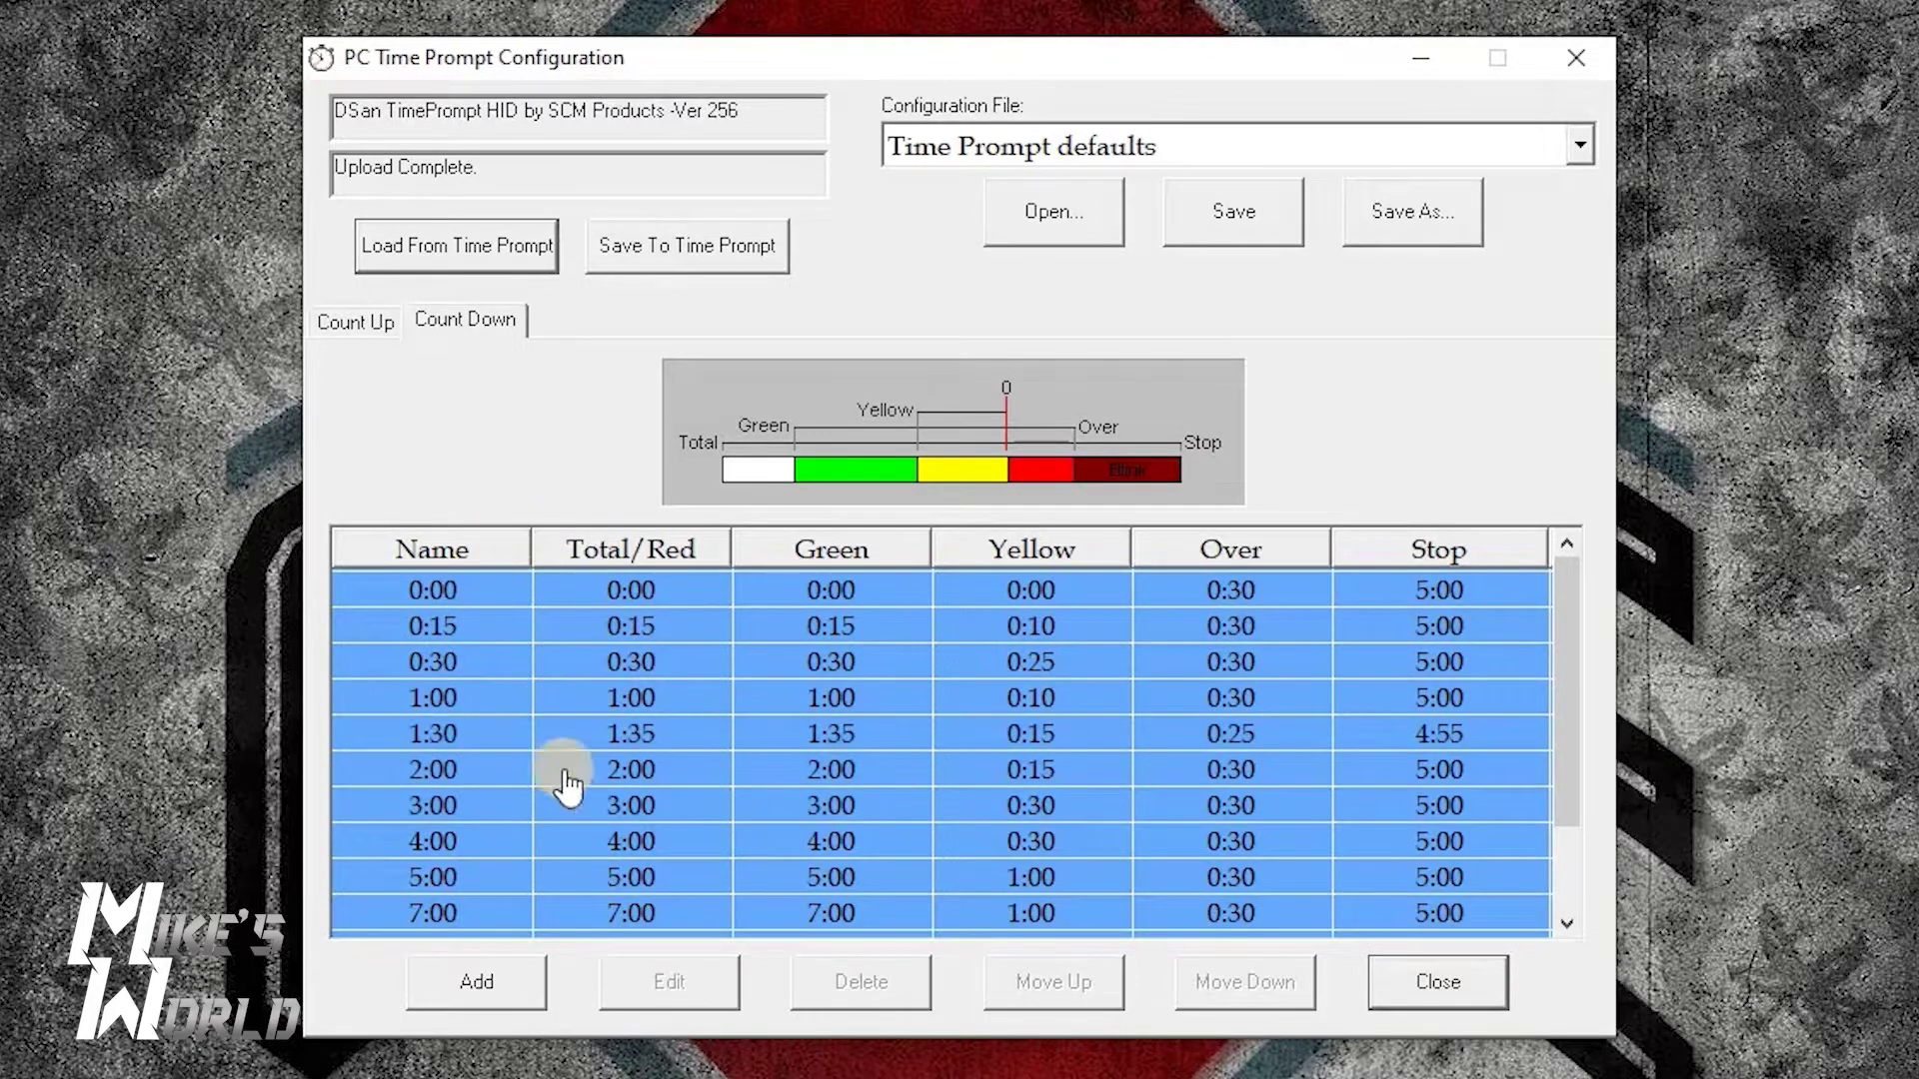
scroll(545, 720, down, 1)
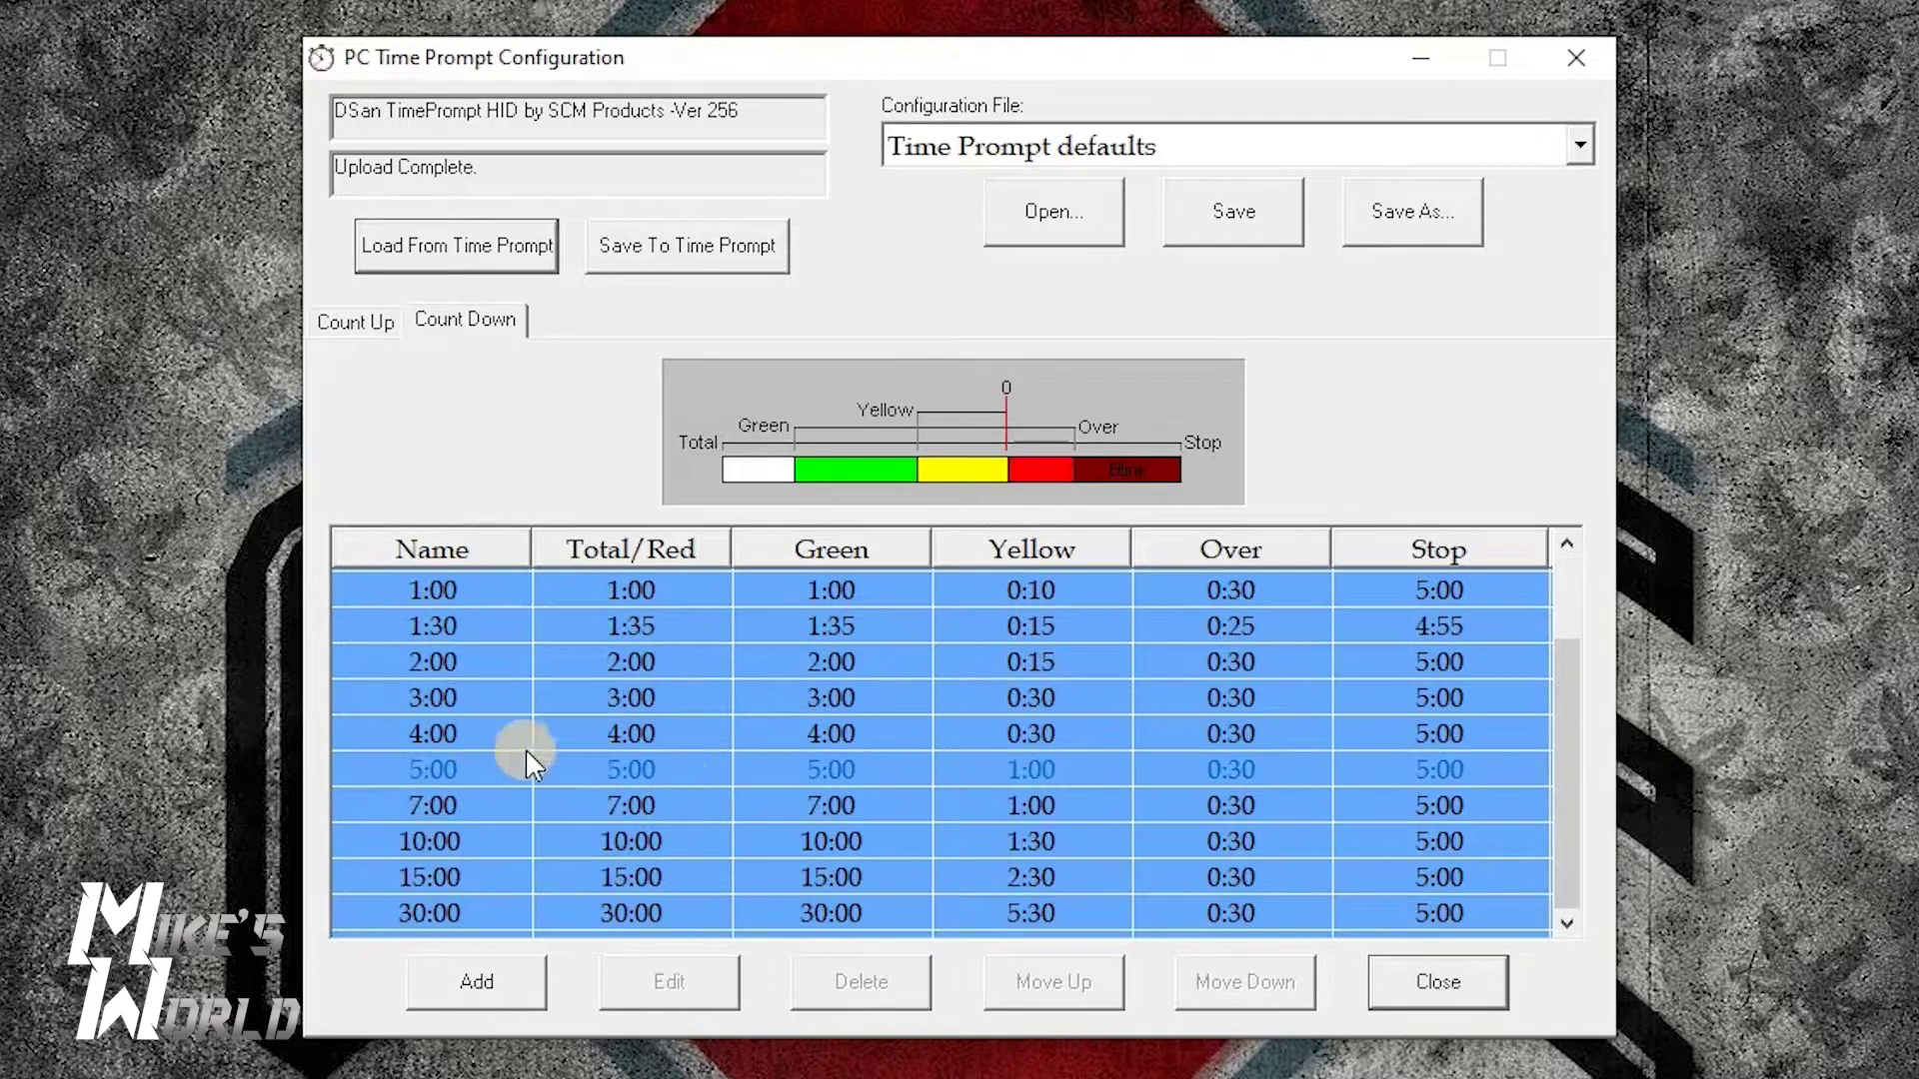
scroll(600, 720, up, 1)
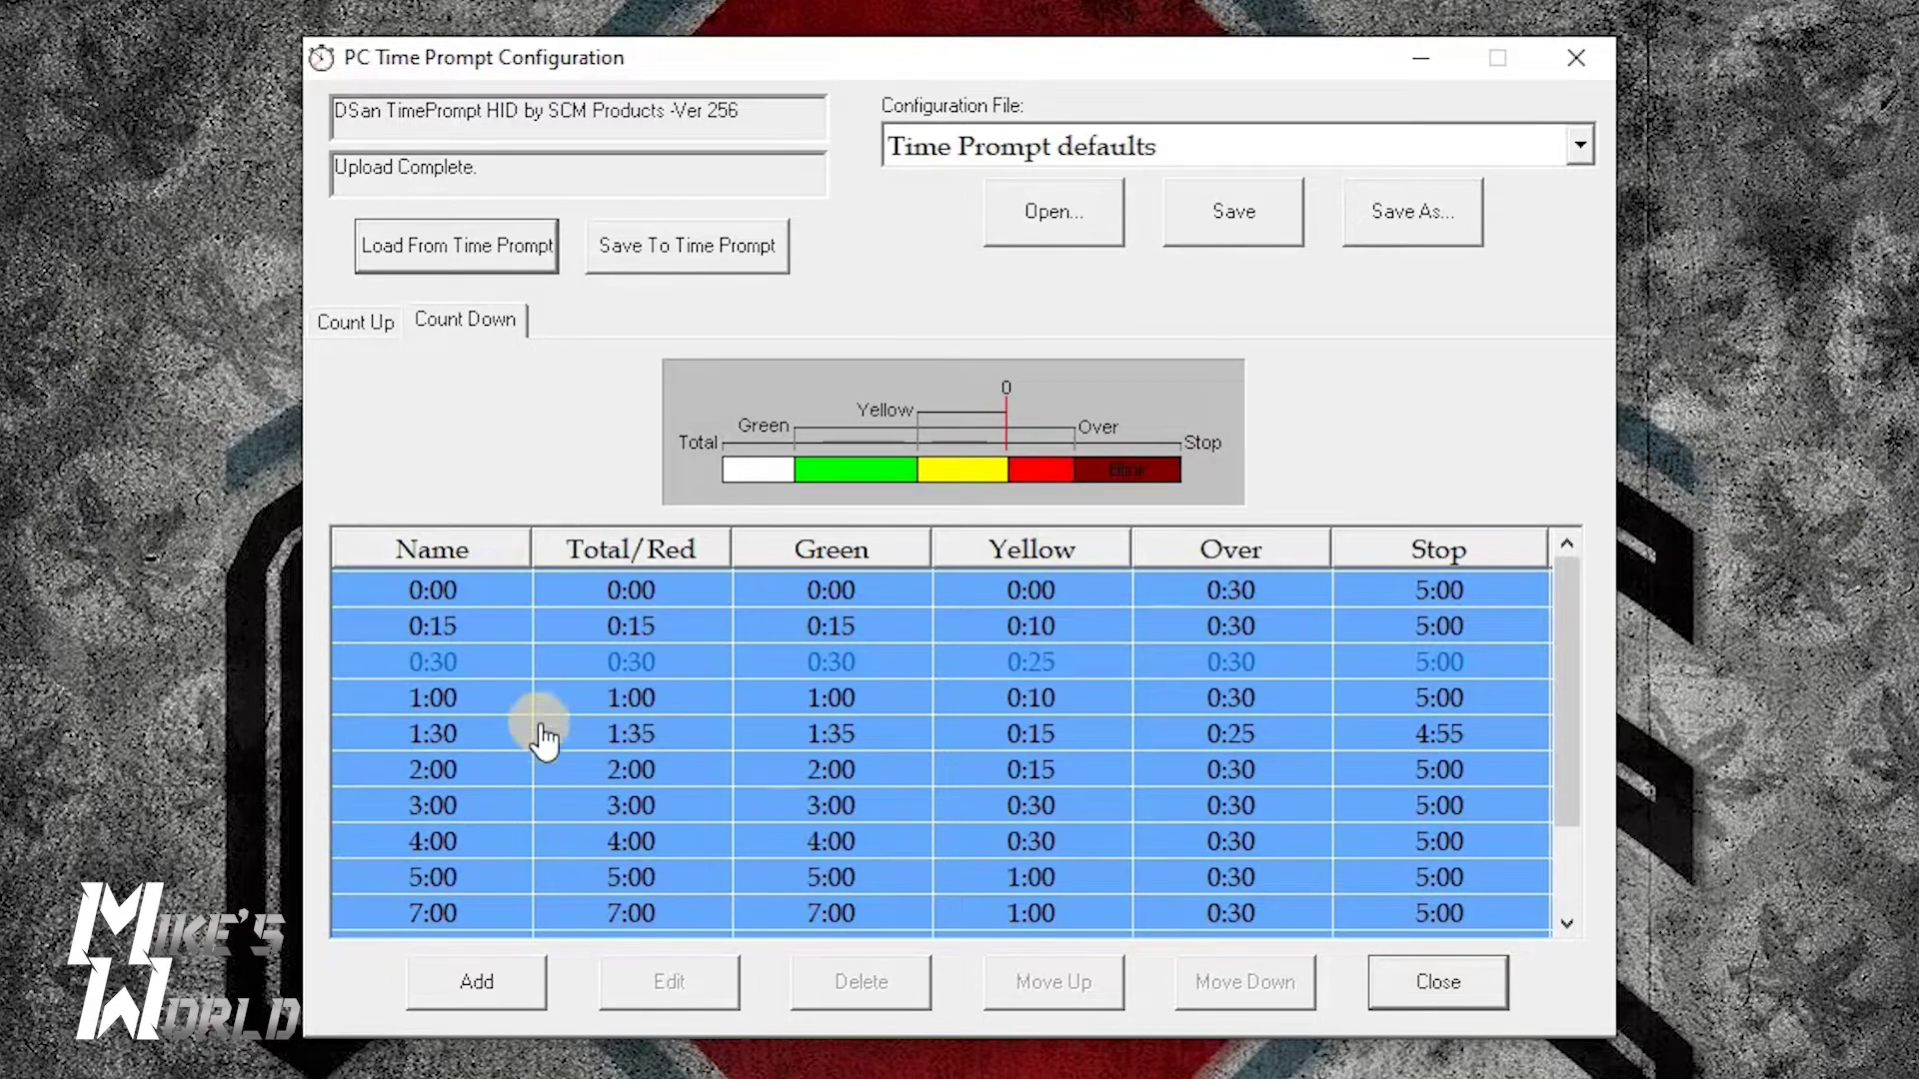
scroll(536, 752, down, 1)
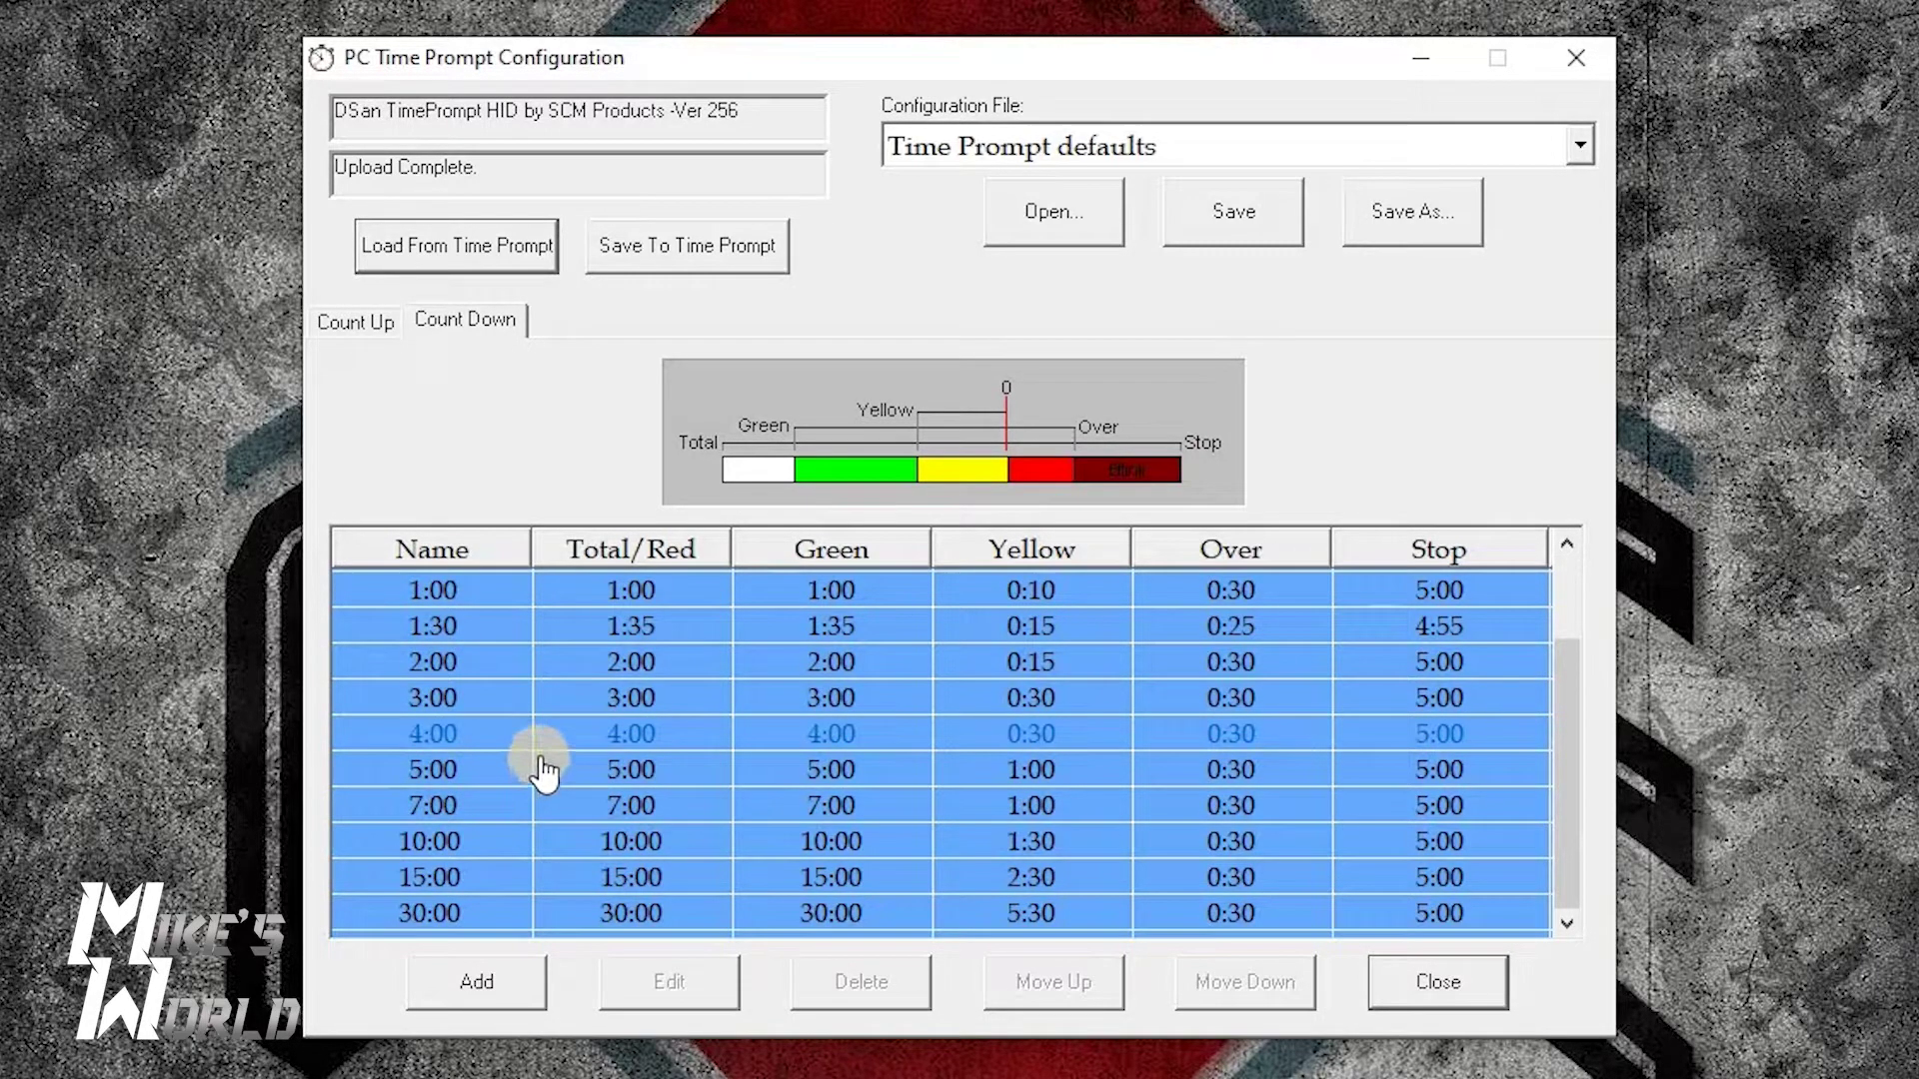
Delete all the count-down programs from 1:00 through 30:00, confirming each deletion.
click(595, 915)
click(845, 985)
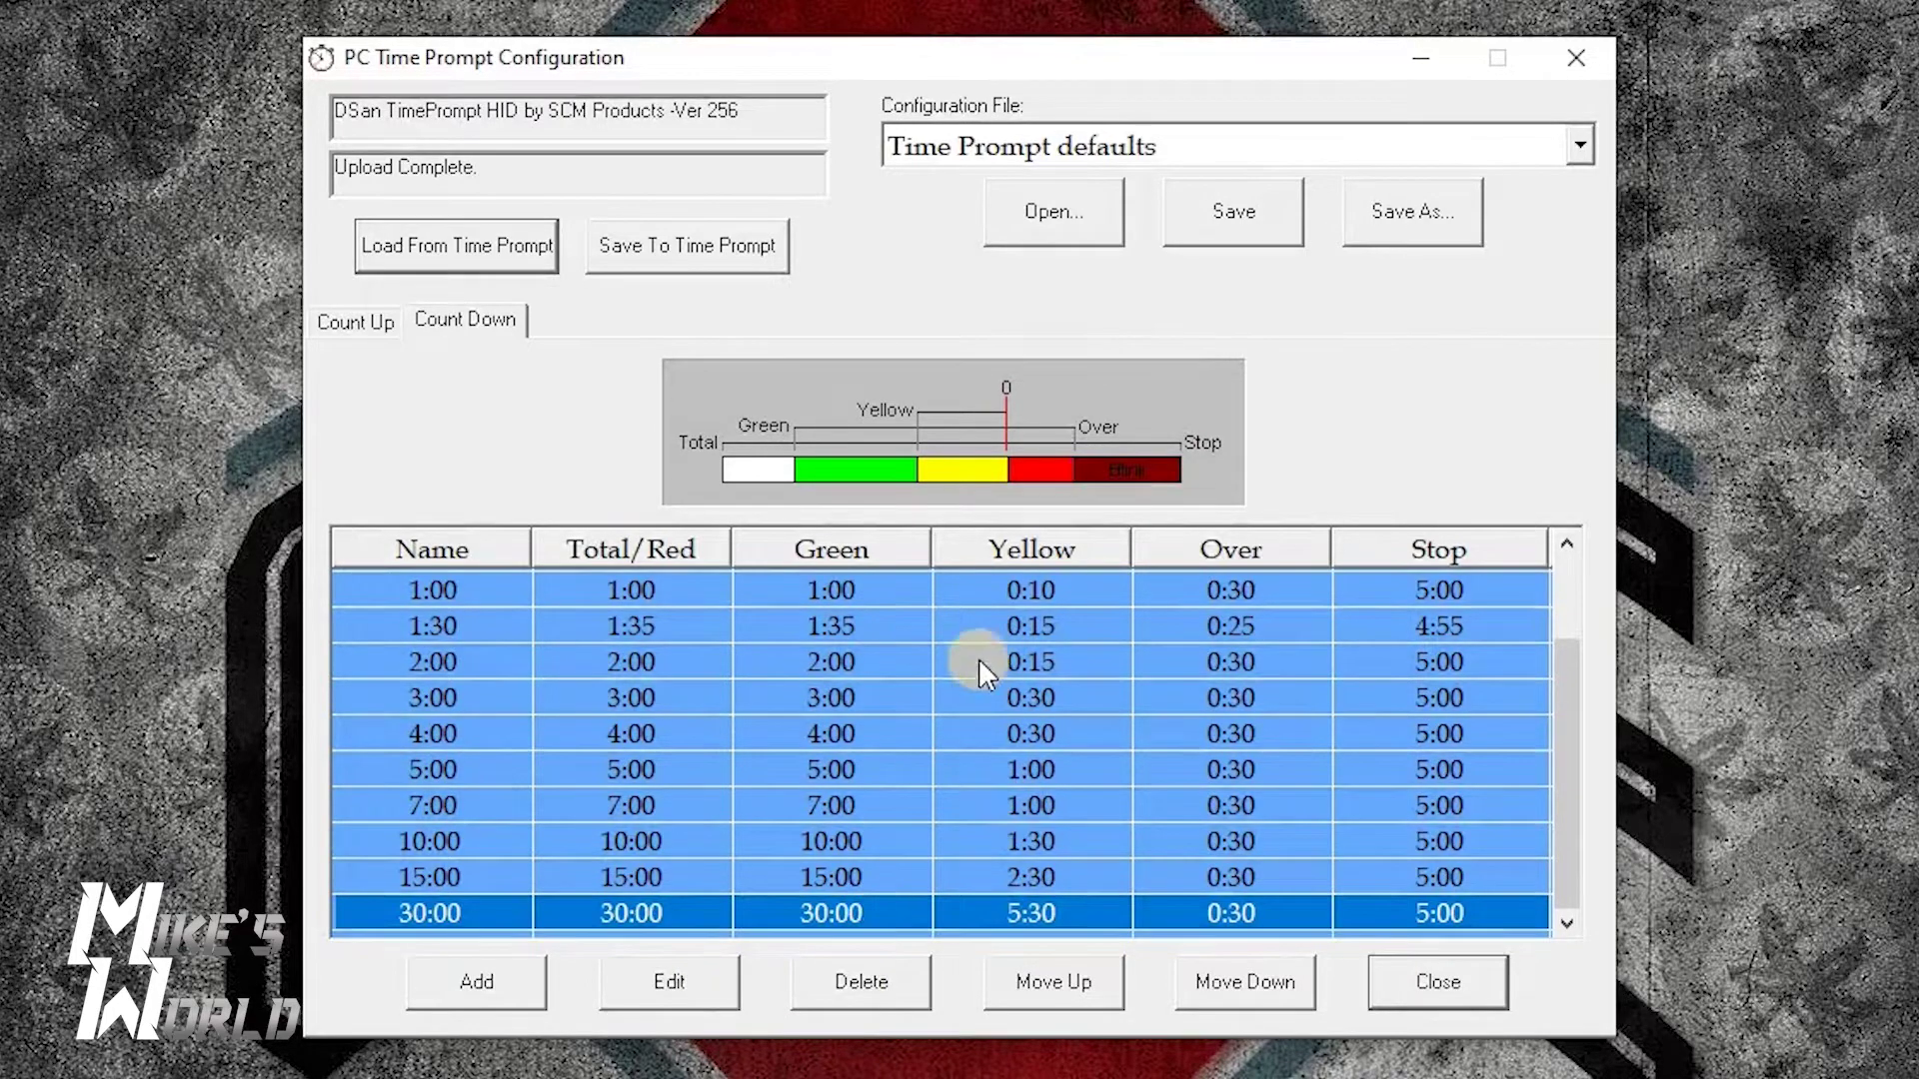
key(Return)
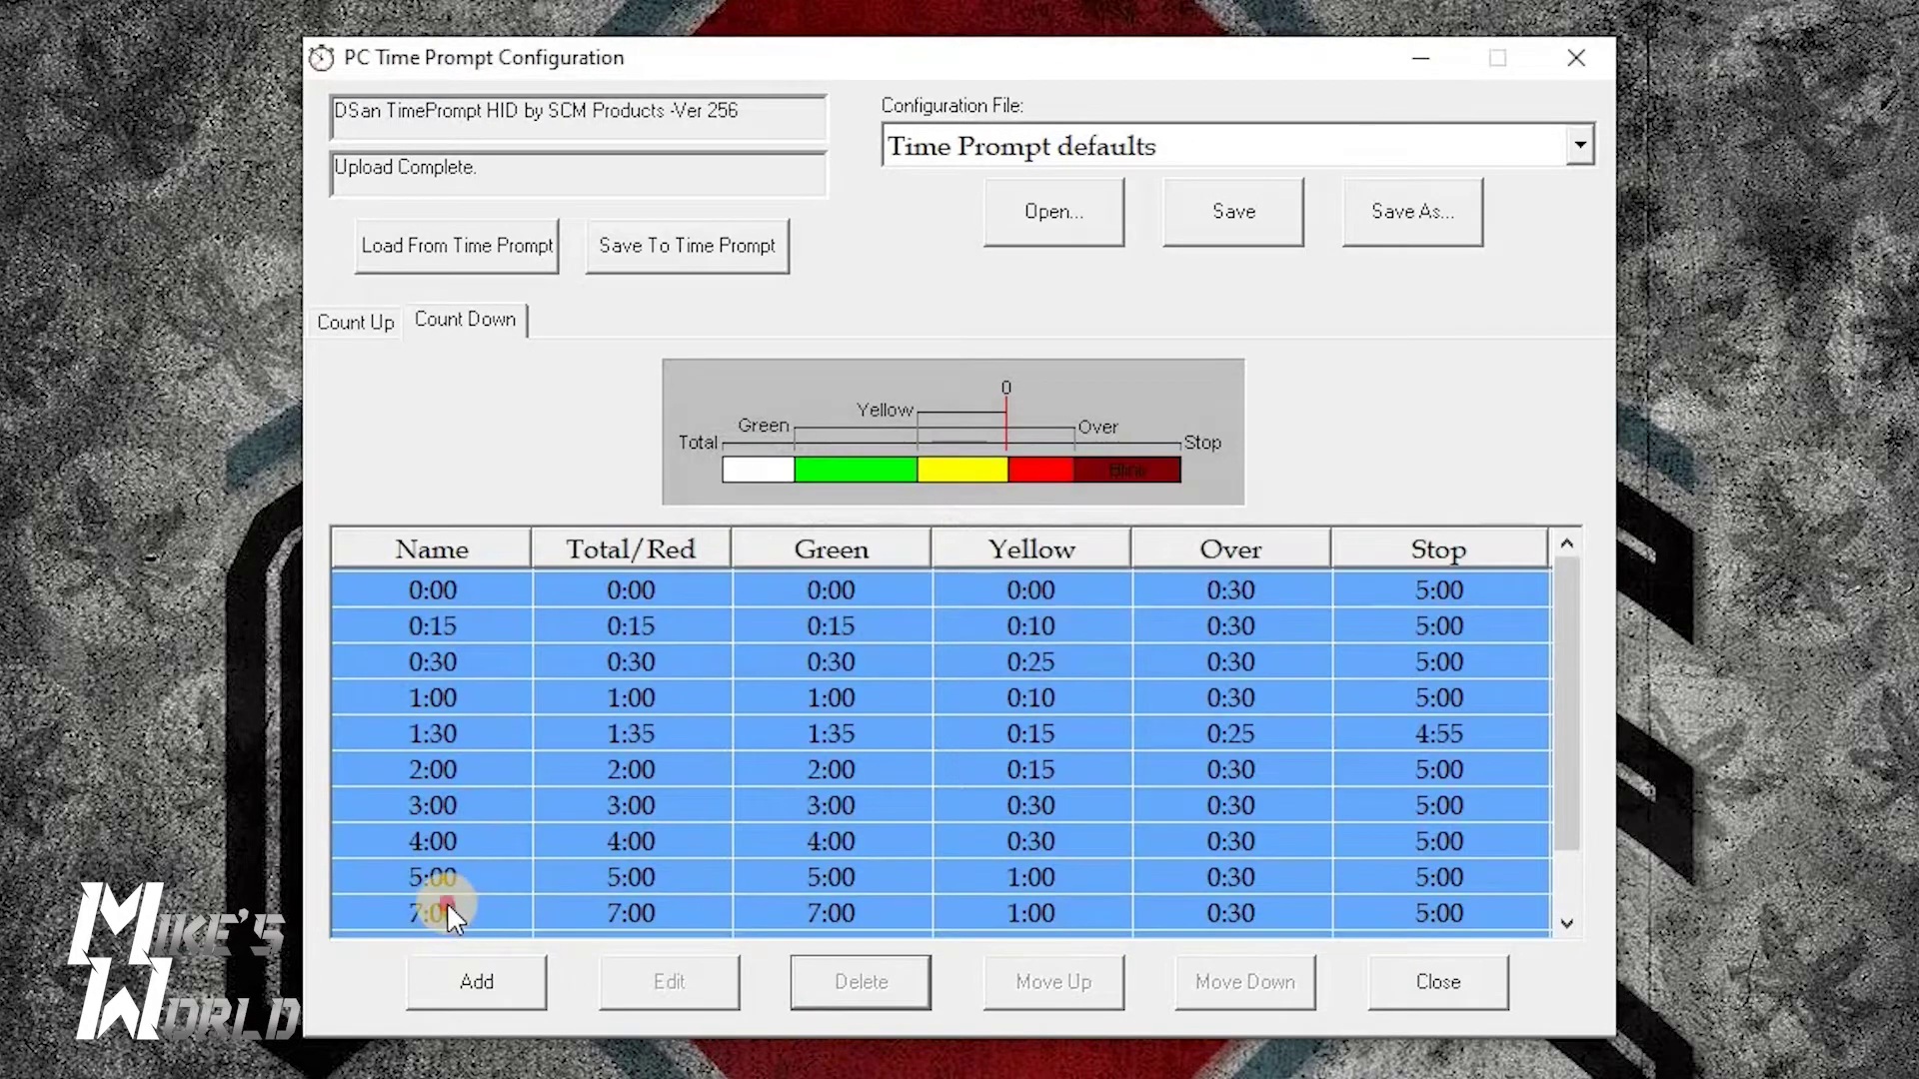
key(Delete)
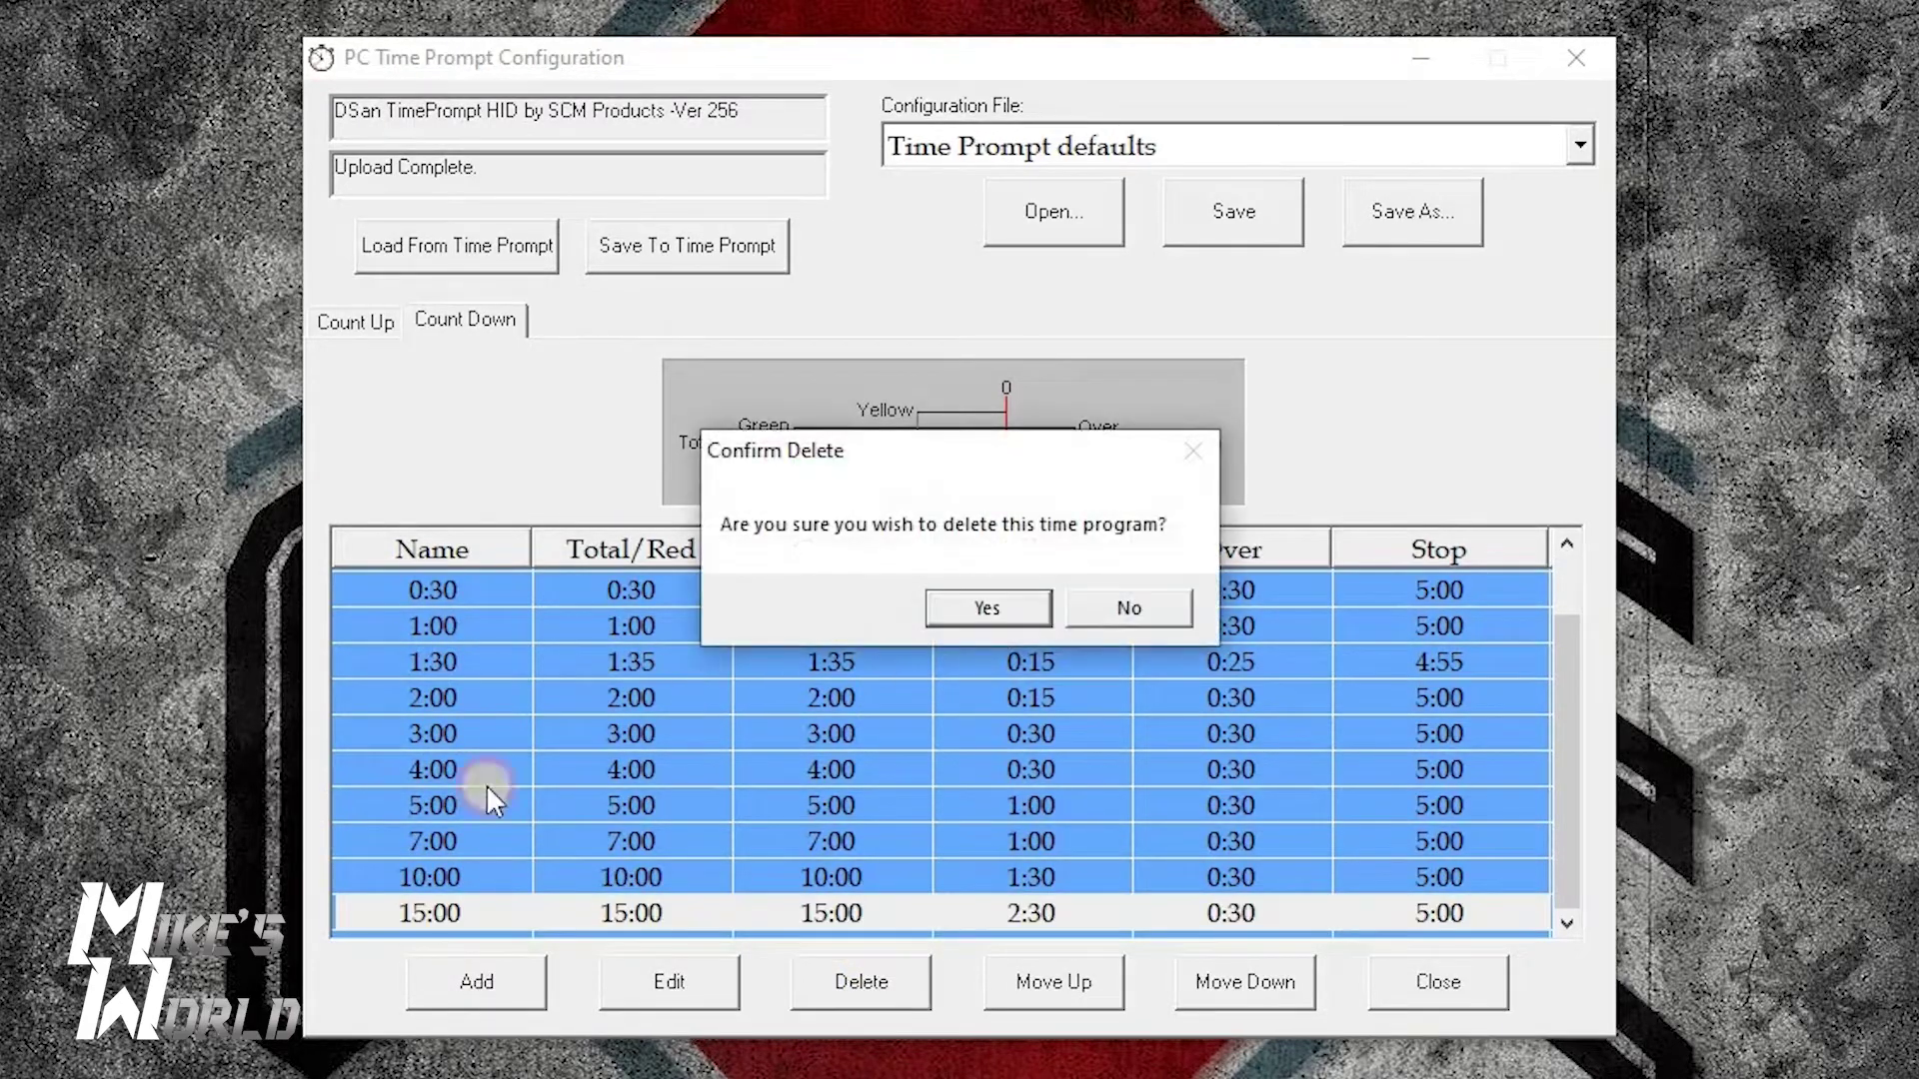
key(Return)
click(855, 918)
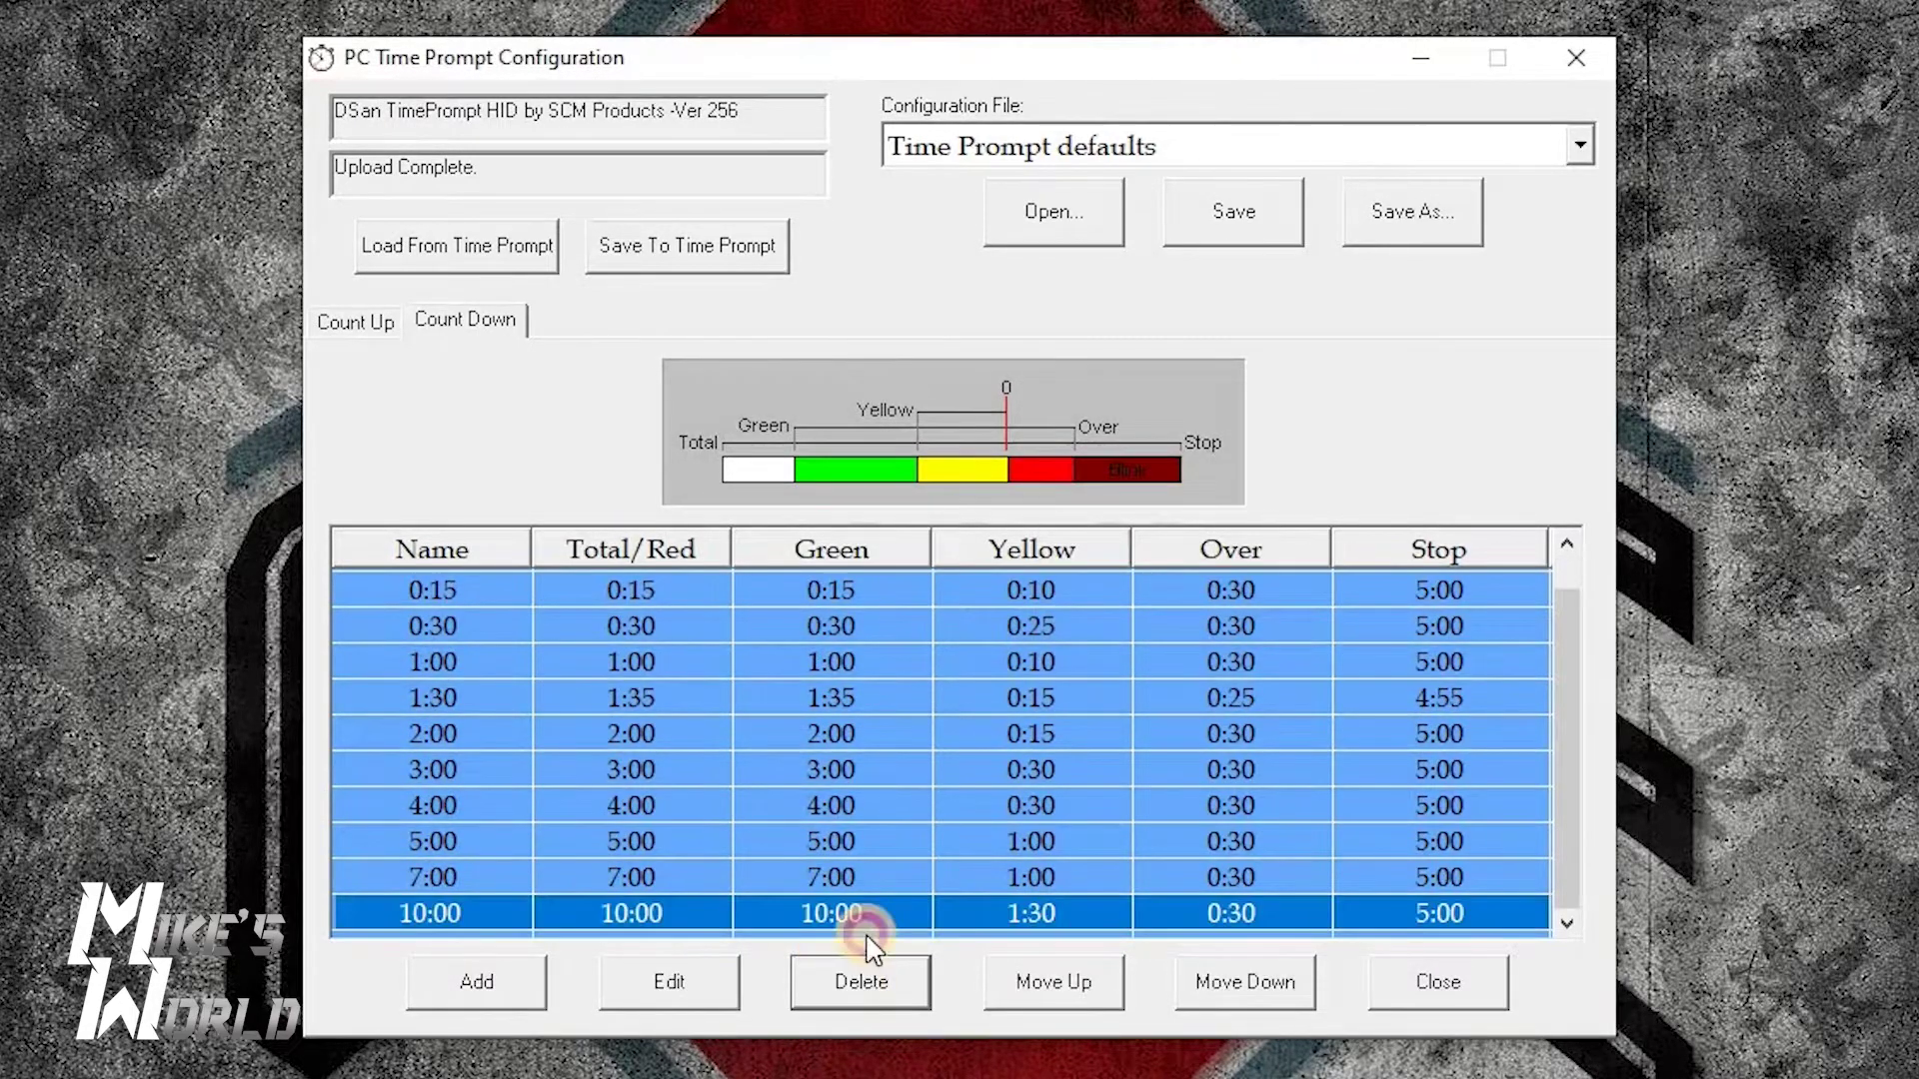
key(Delete)
key(Return)
click(435, 832)
key(Delete)
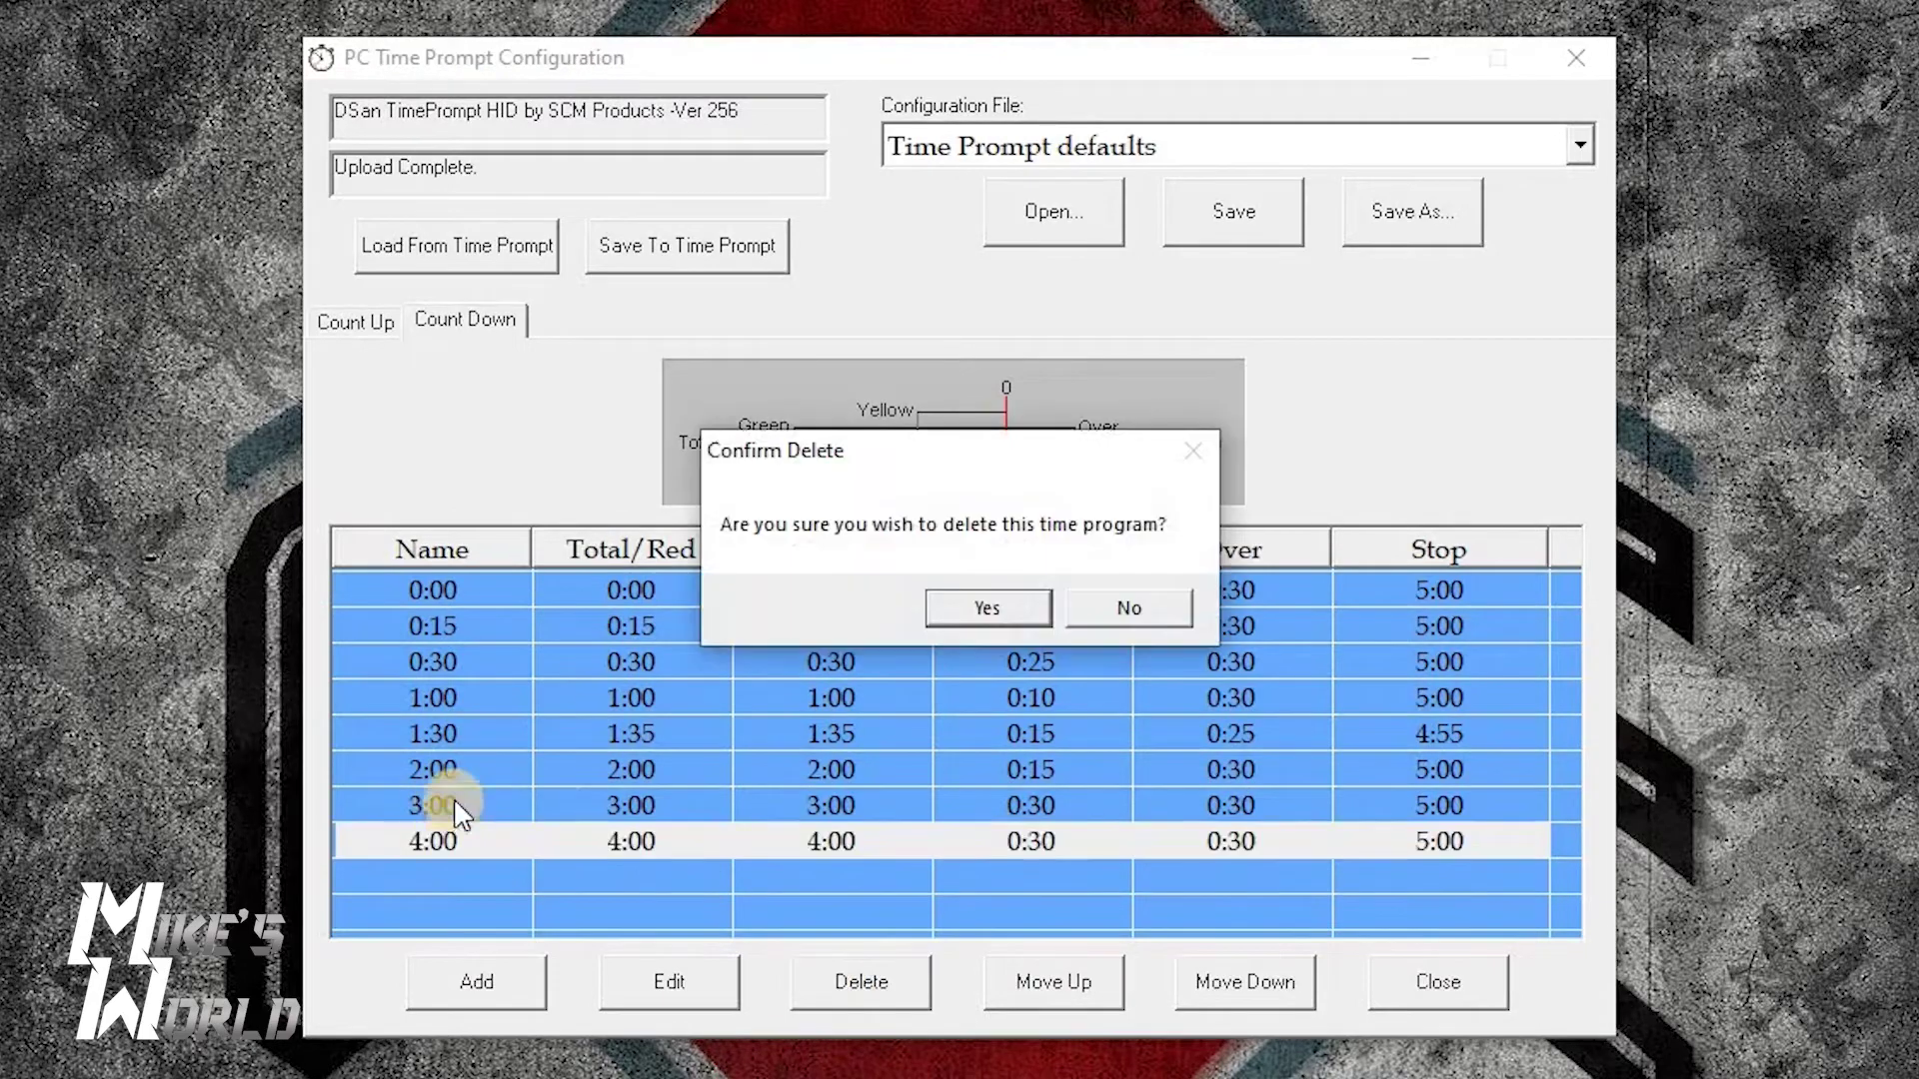
click(965, 611)
key(Delete)
key(Return)
click(448, 699)
key(Delete)
key(Return)
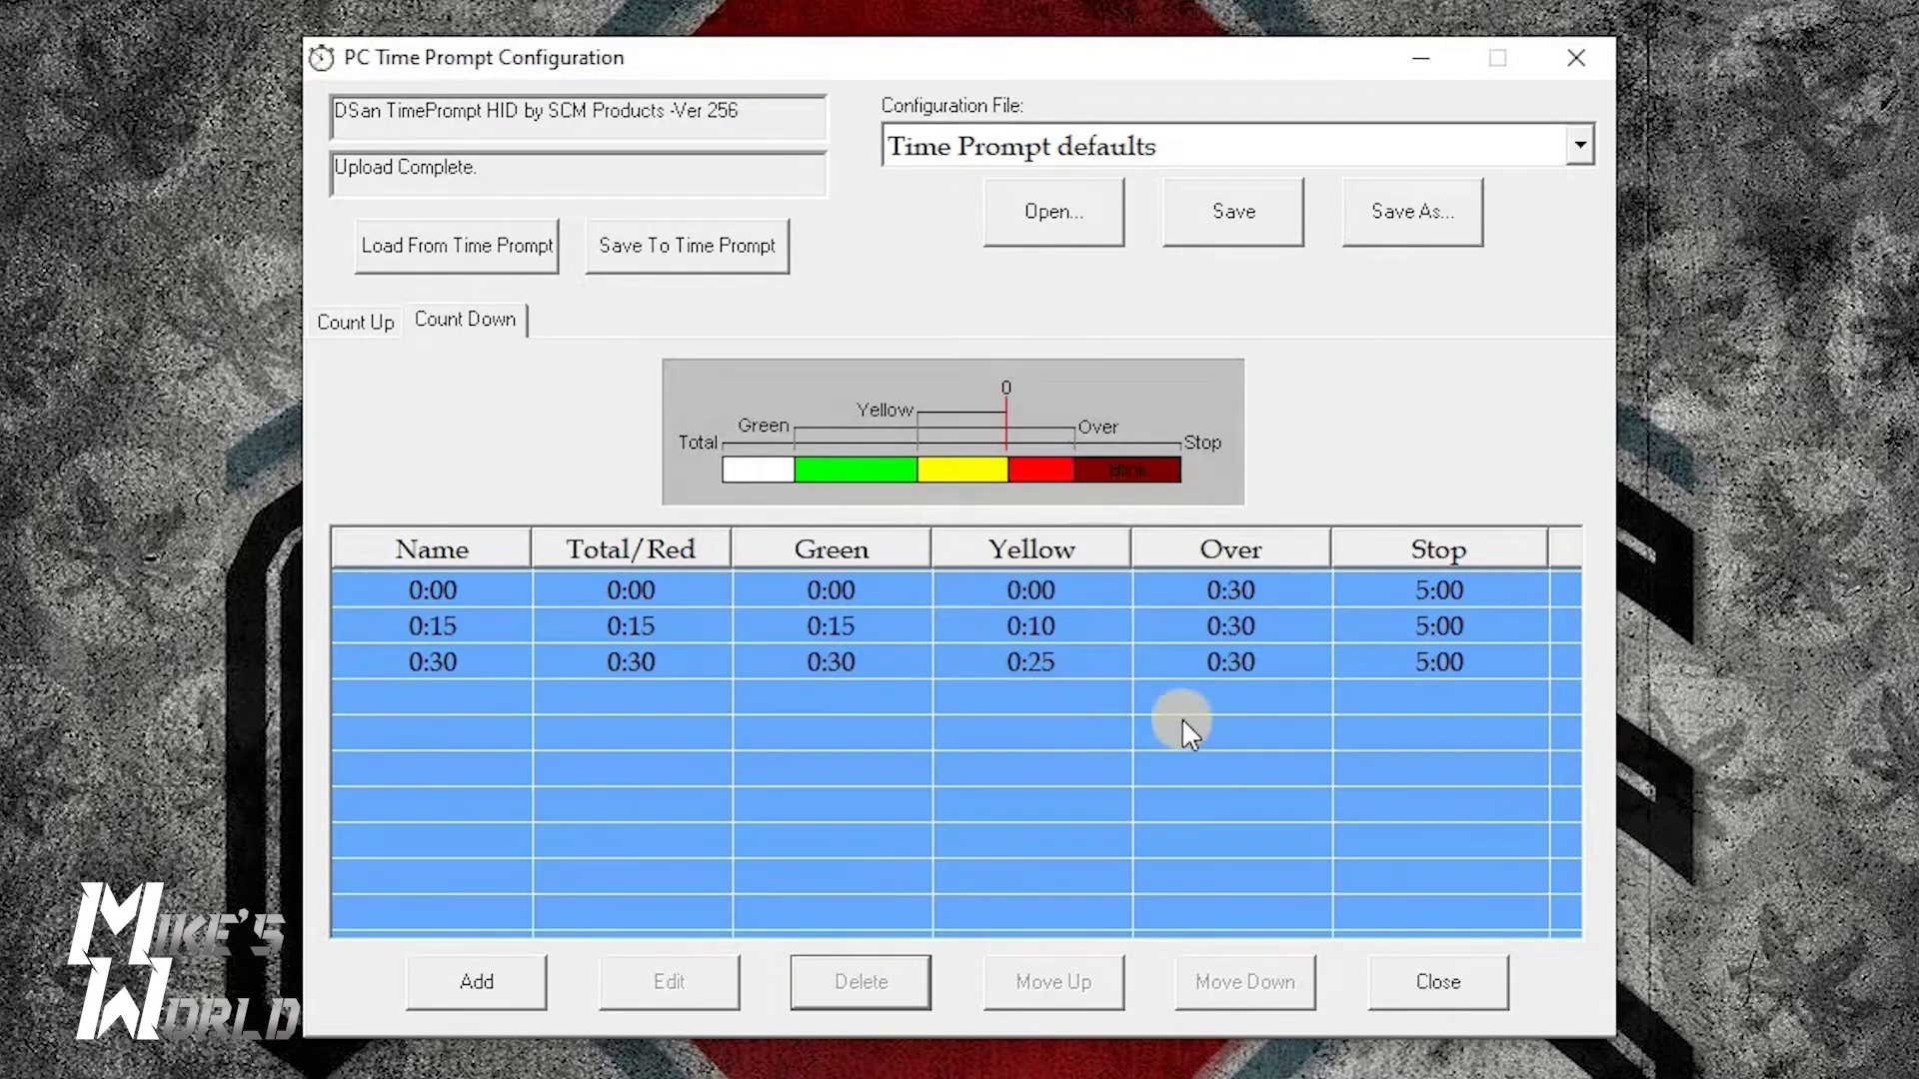
Edit the 0:00 count-down program, switching it to manual name entry and naming it 0:45.
click(445, 586)
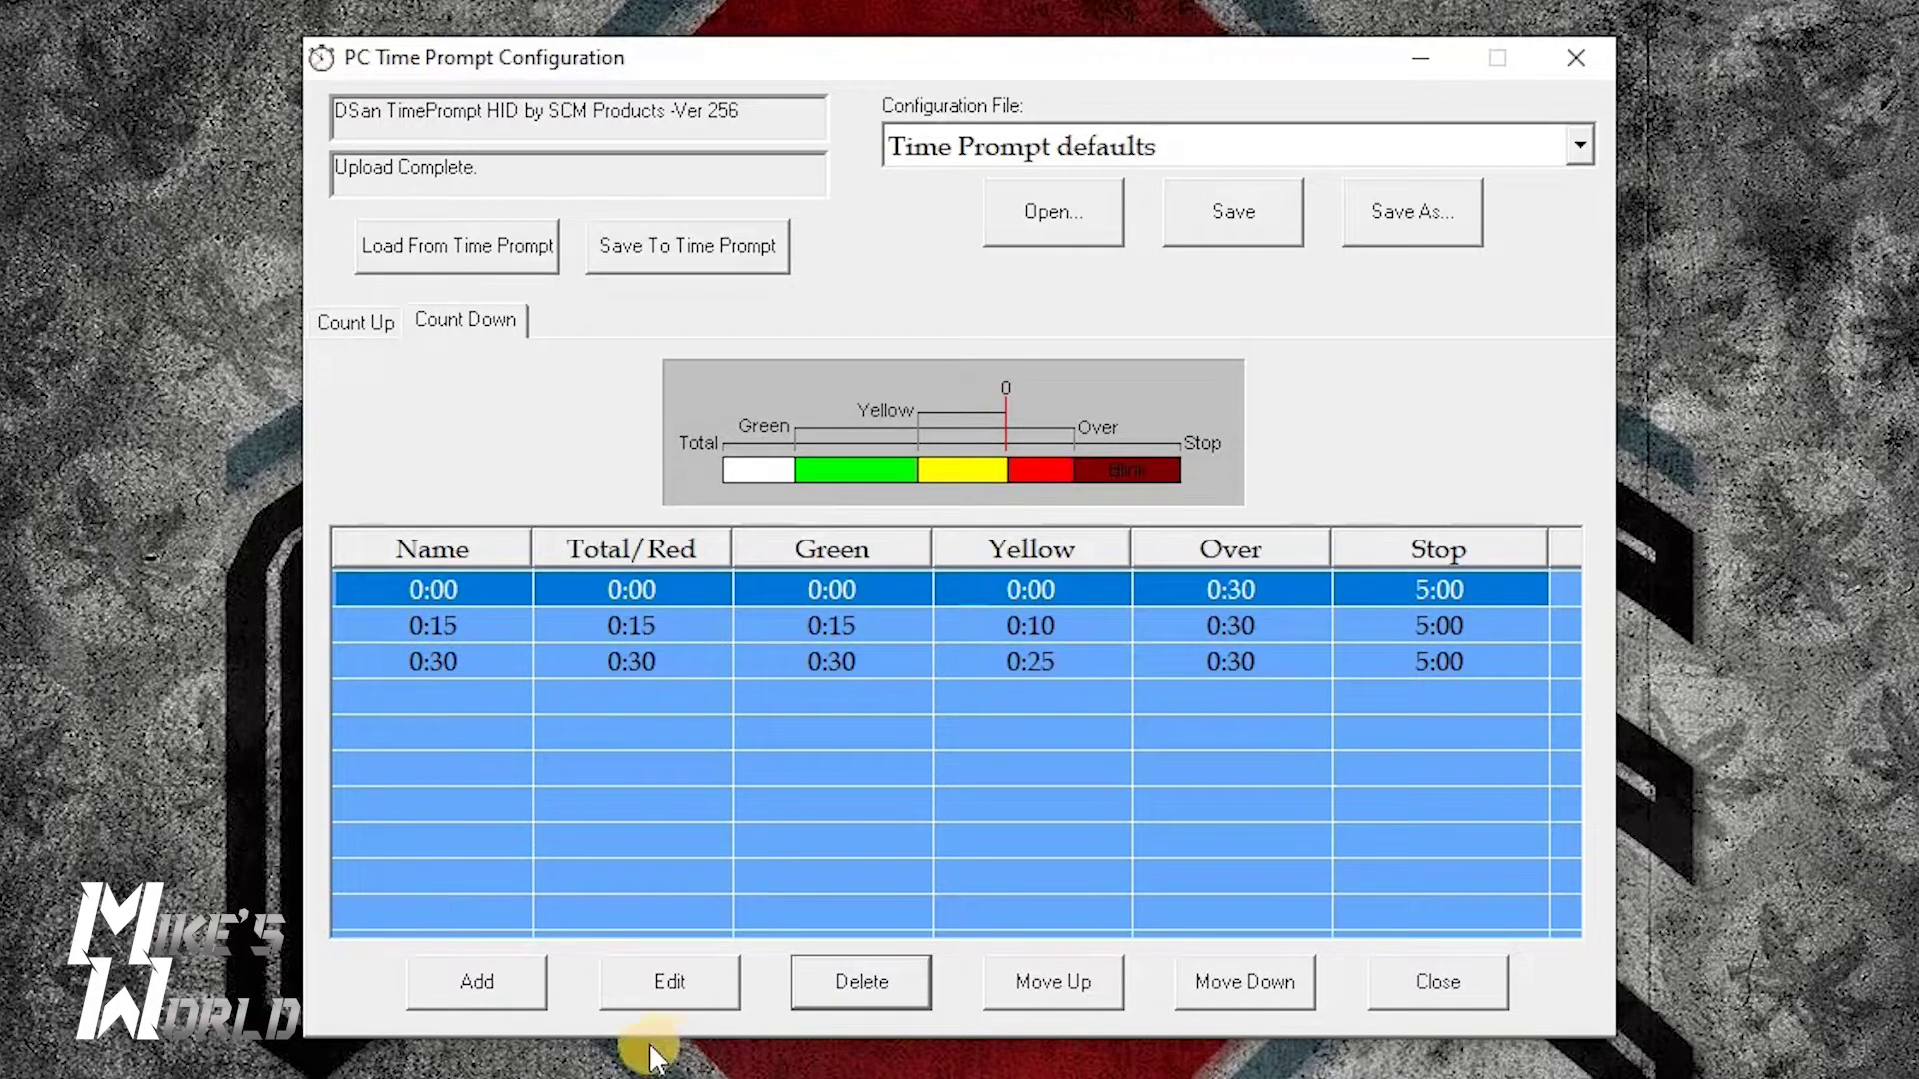
click(664, 979)
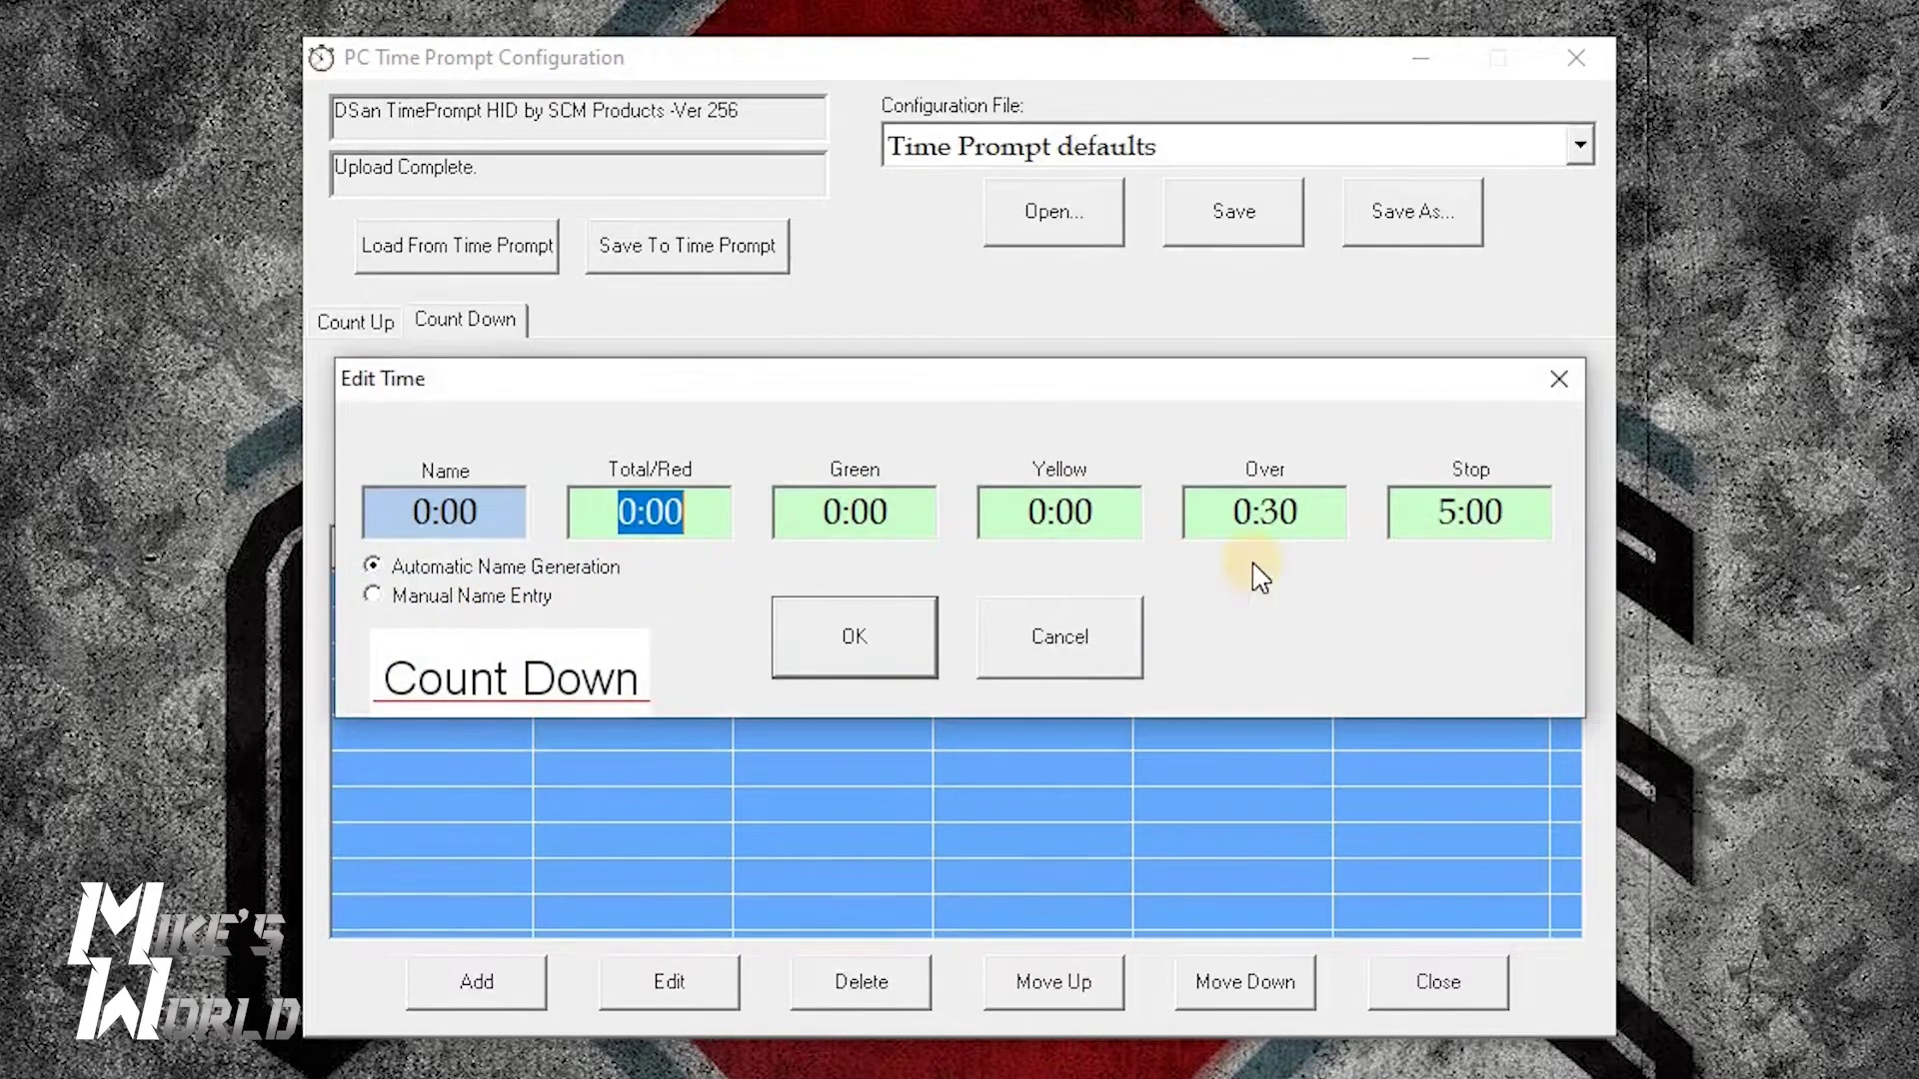
click(376, 597)
double_click(456, 511)
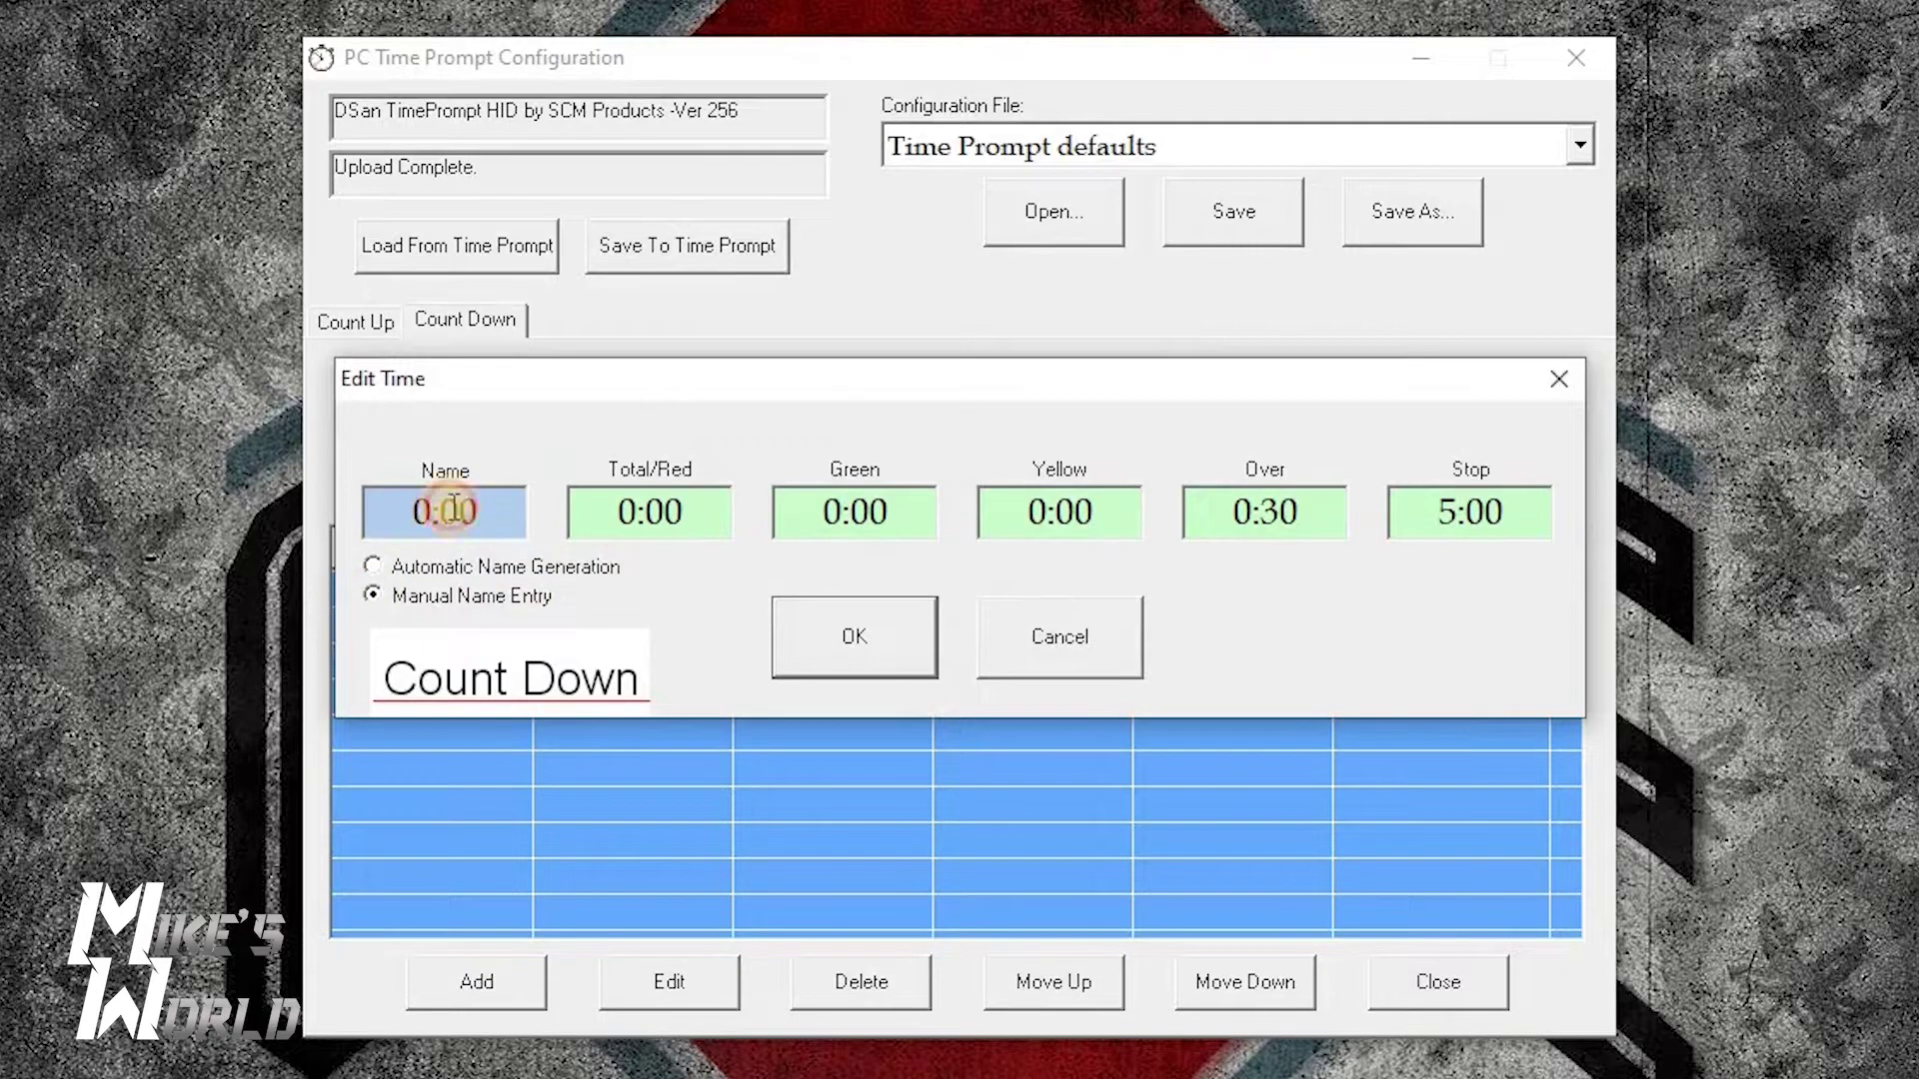
text(45)
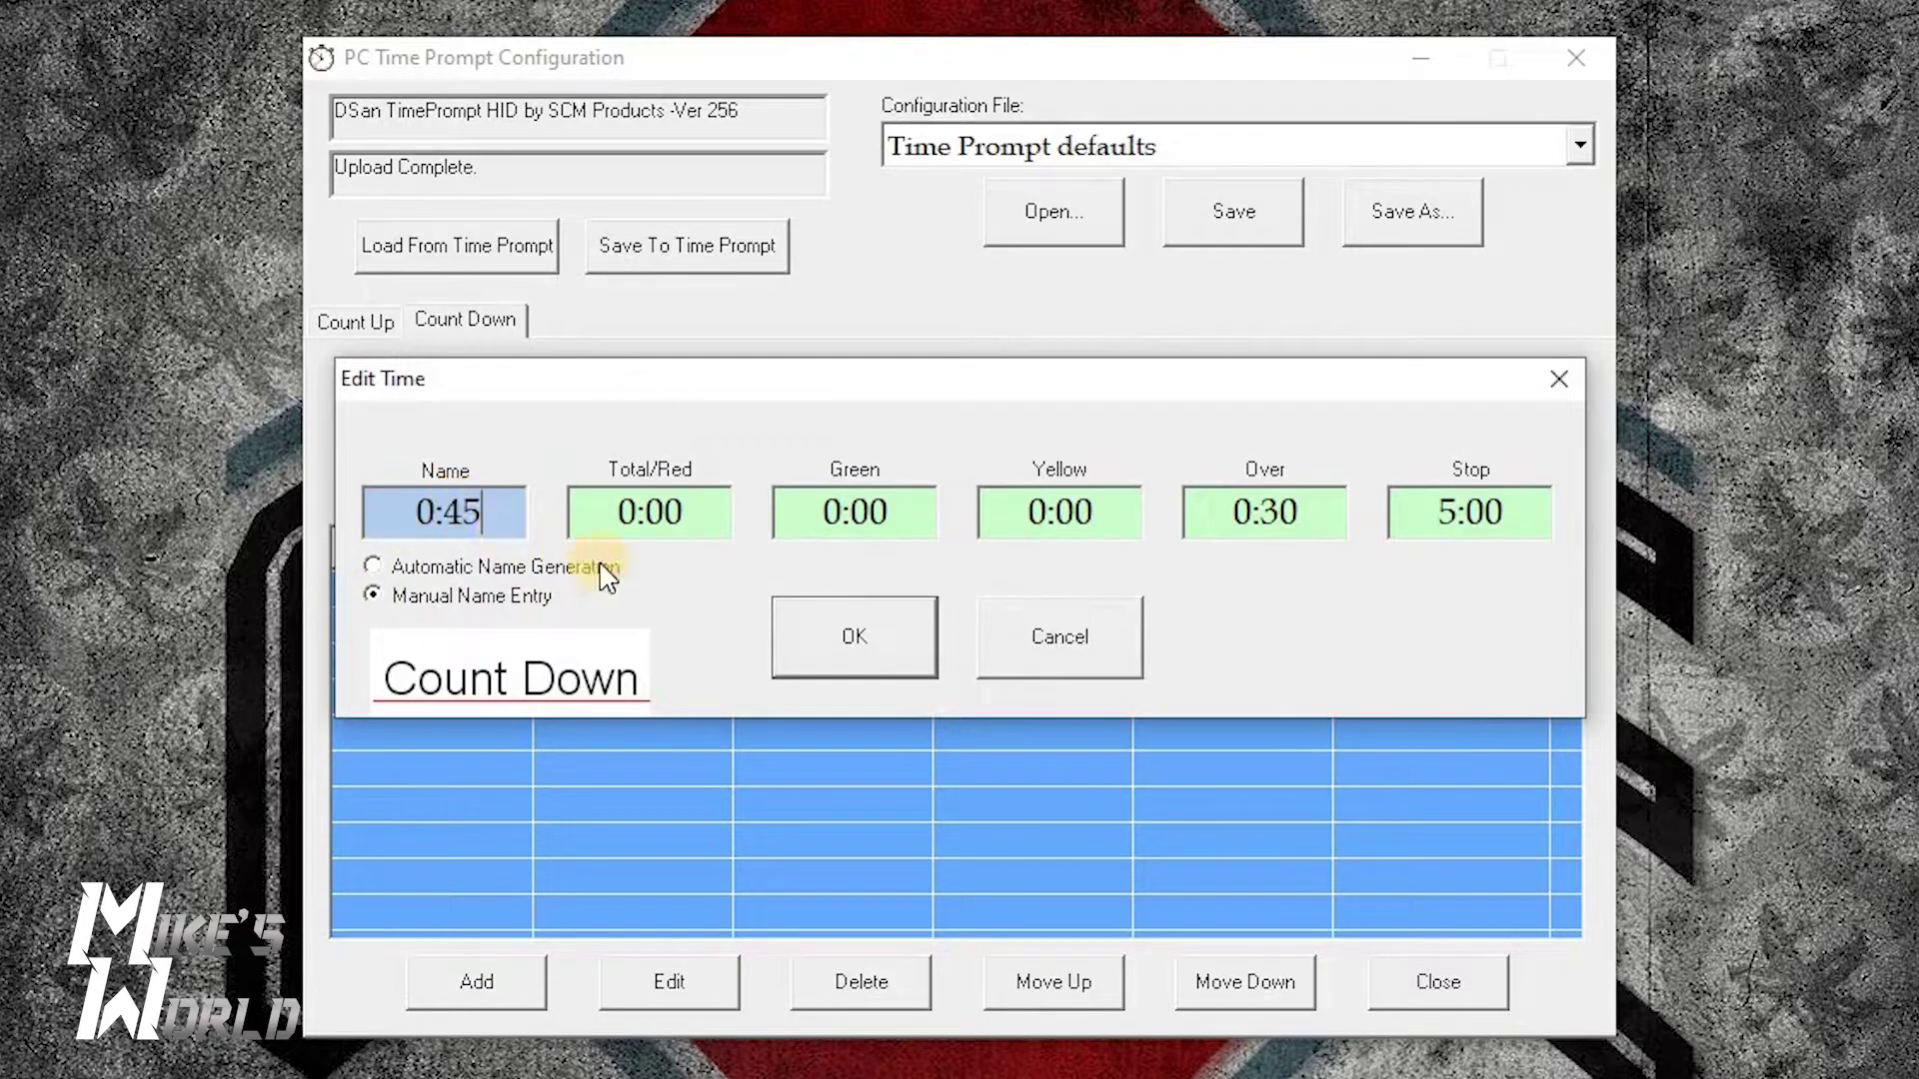
Set both the total/red time and the green time of the 0:45 program to 0:45.
click(664, 512)
double_click(684, 532)
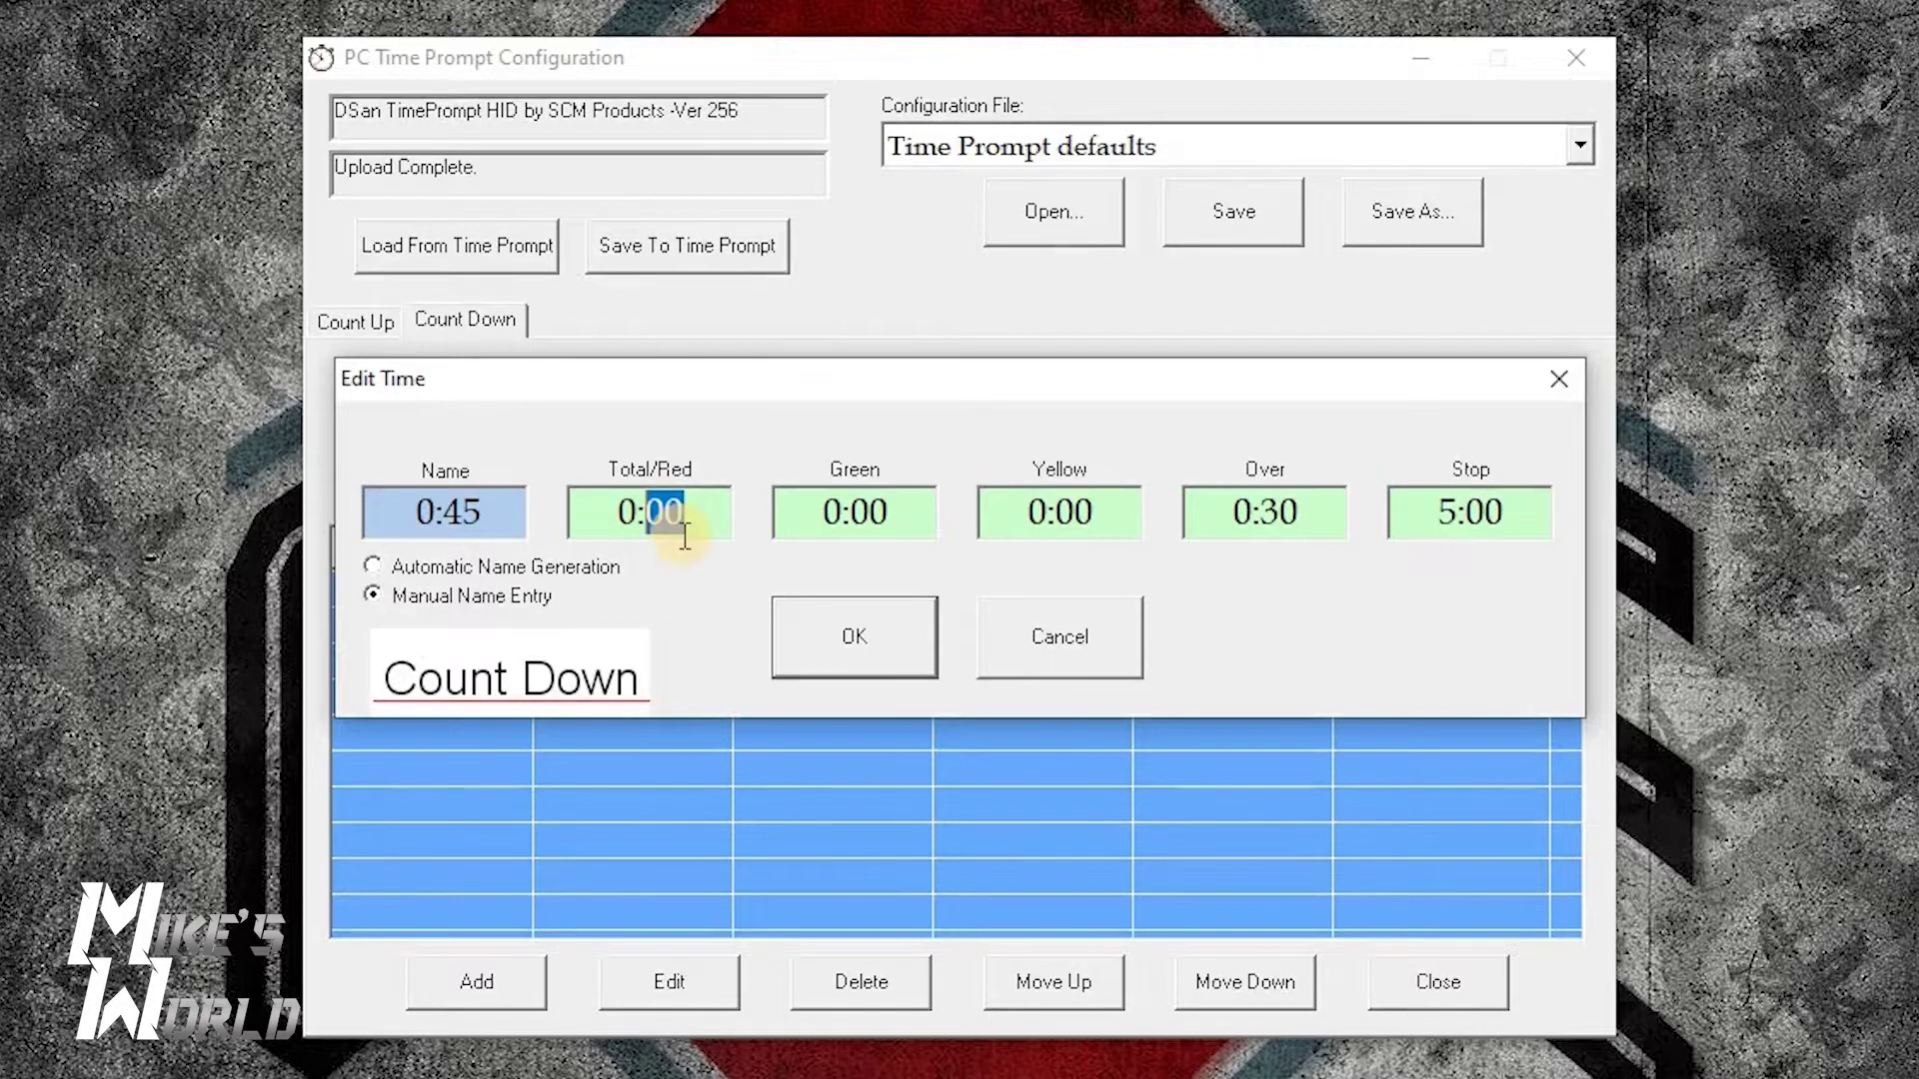
text(45)
click(930, 502)
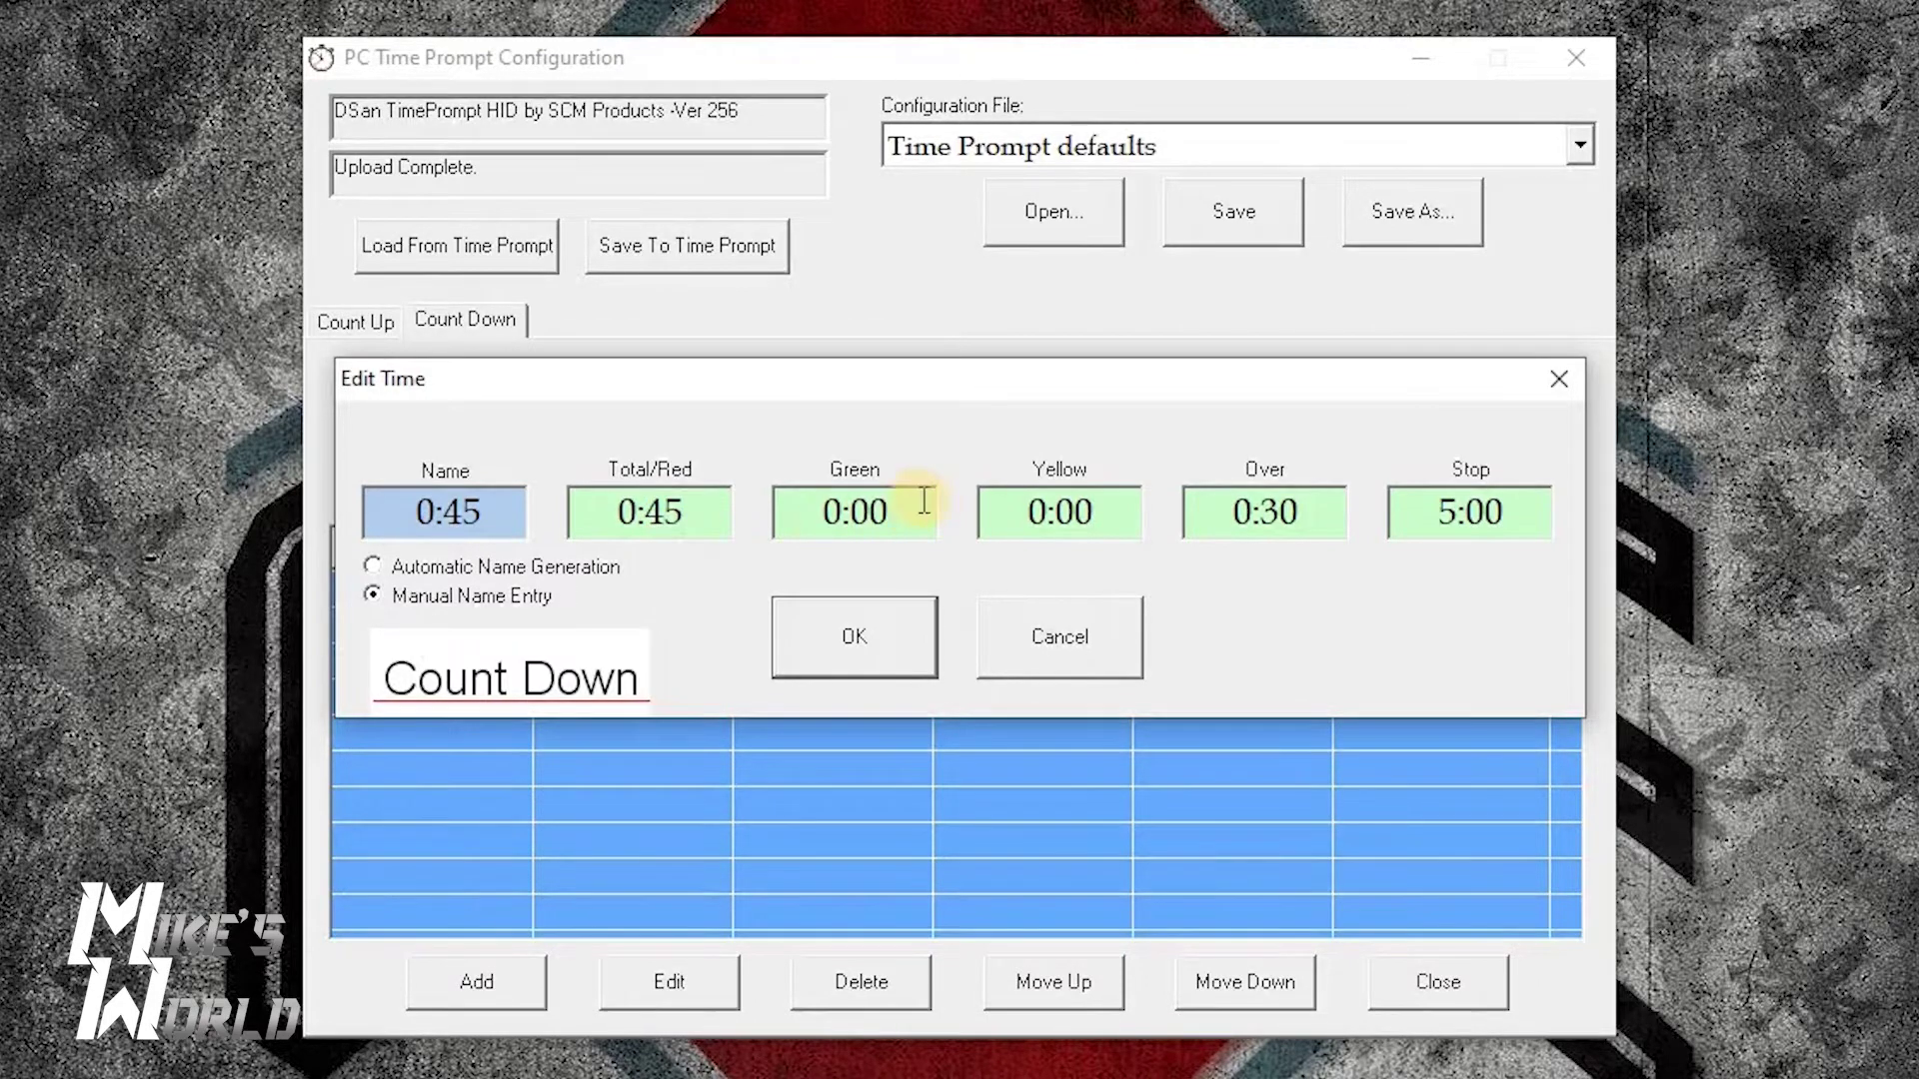
double_click(916, 524)
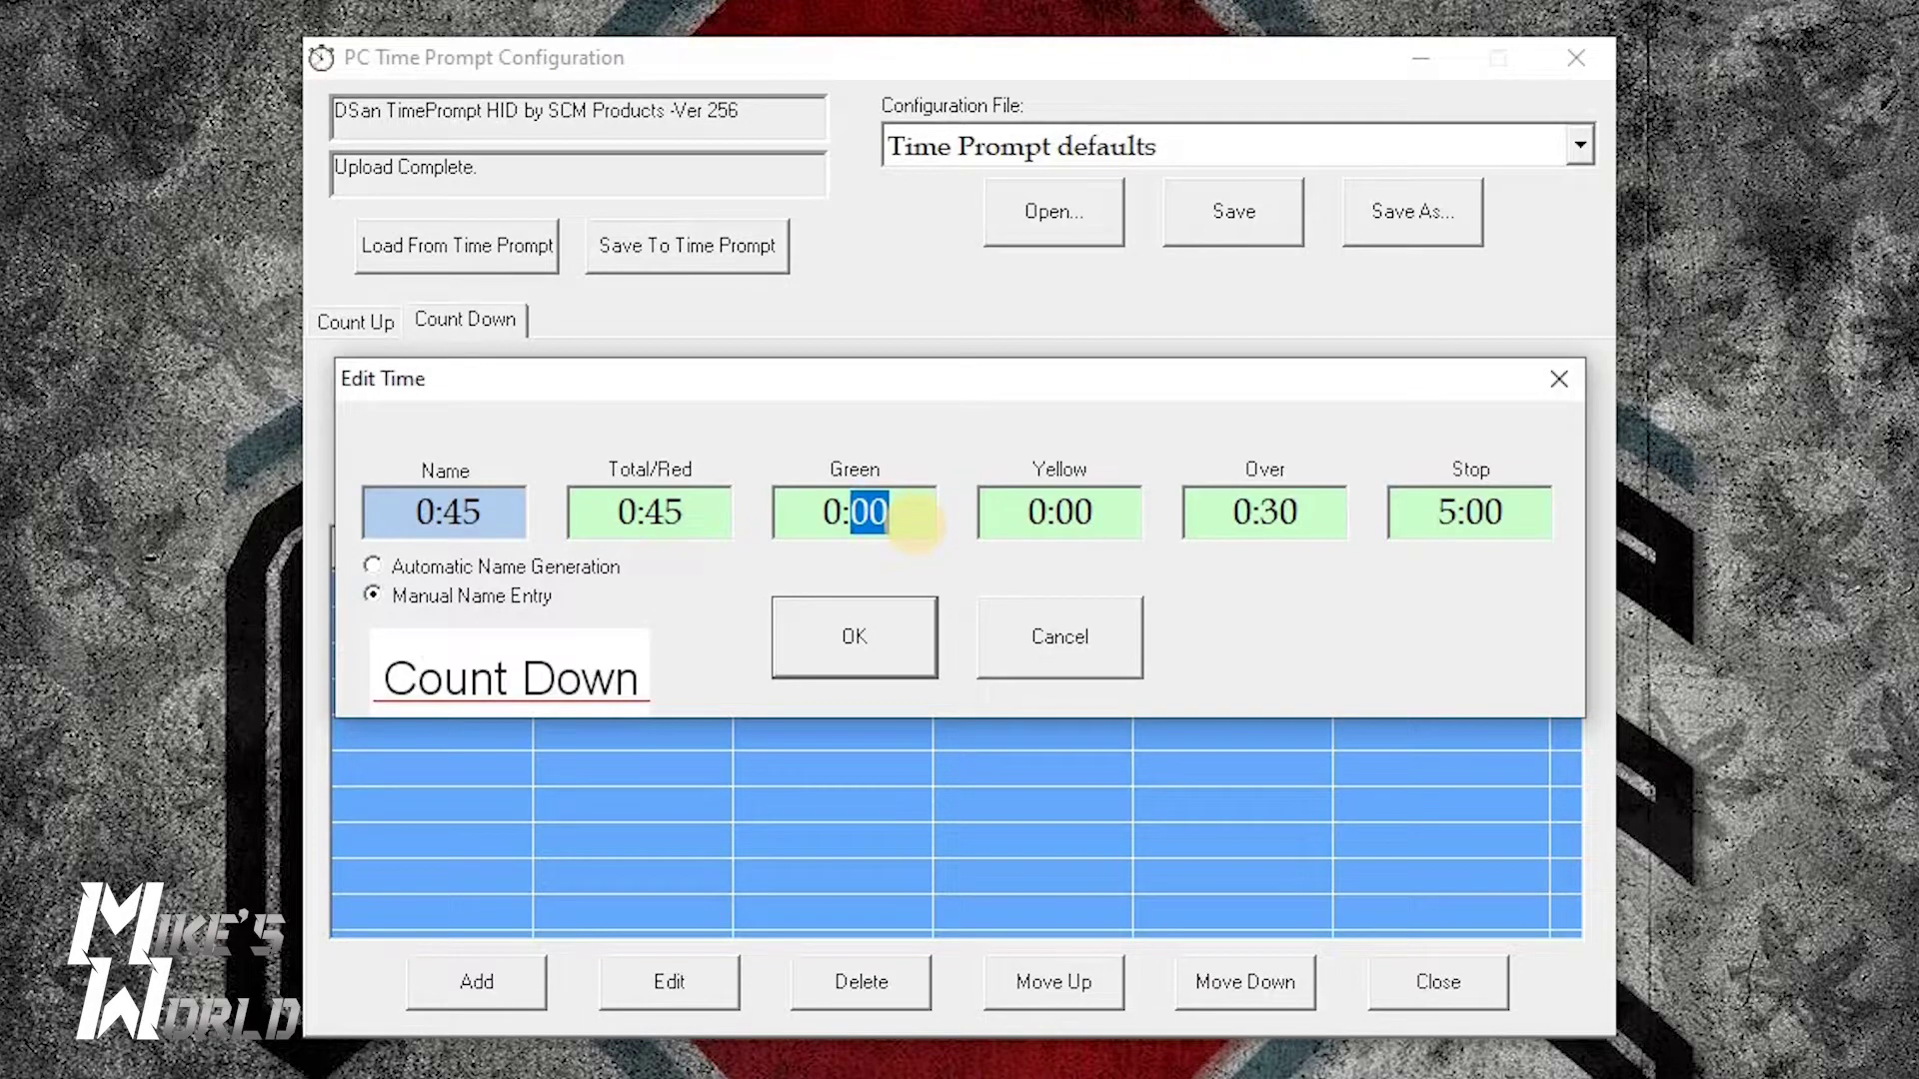
text(45)
Try a green time of 0:30 for the 0:45 program and return it to 0:45.
click(844, 516)
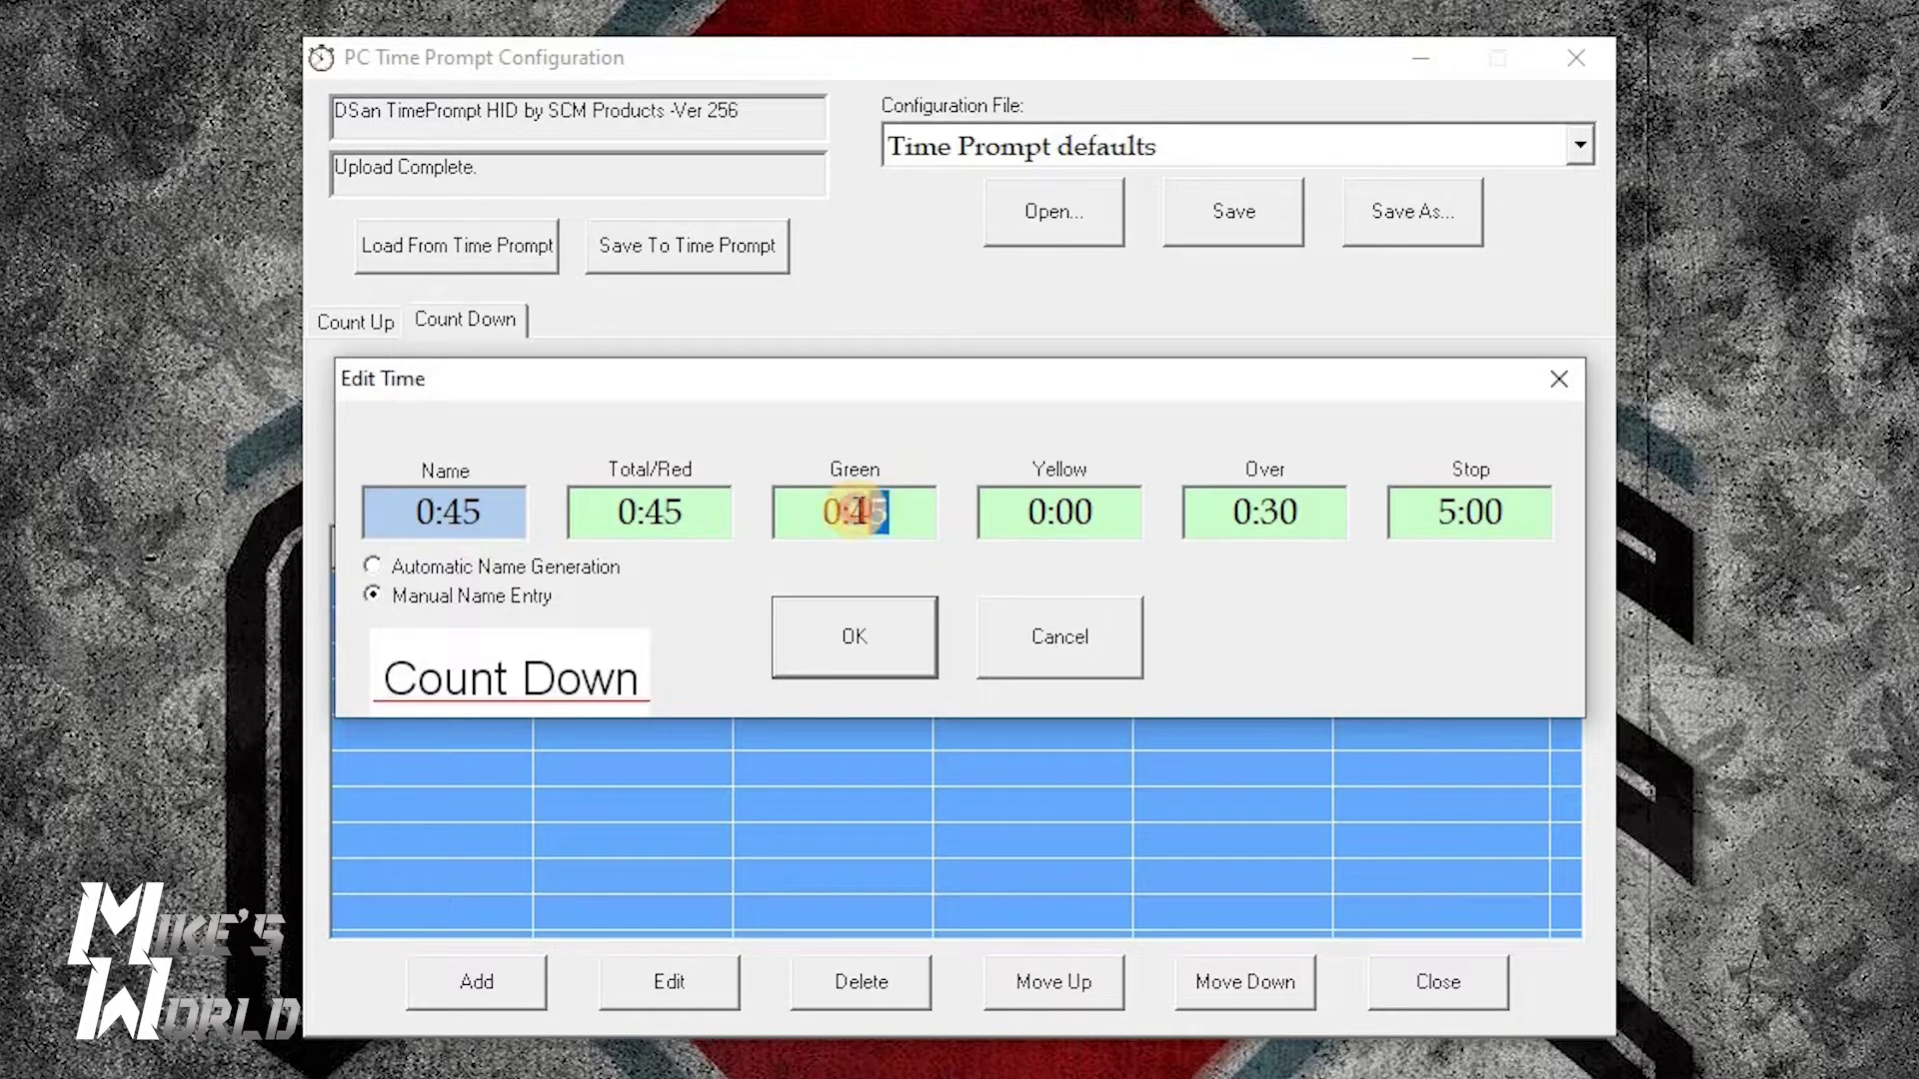
text(30)
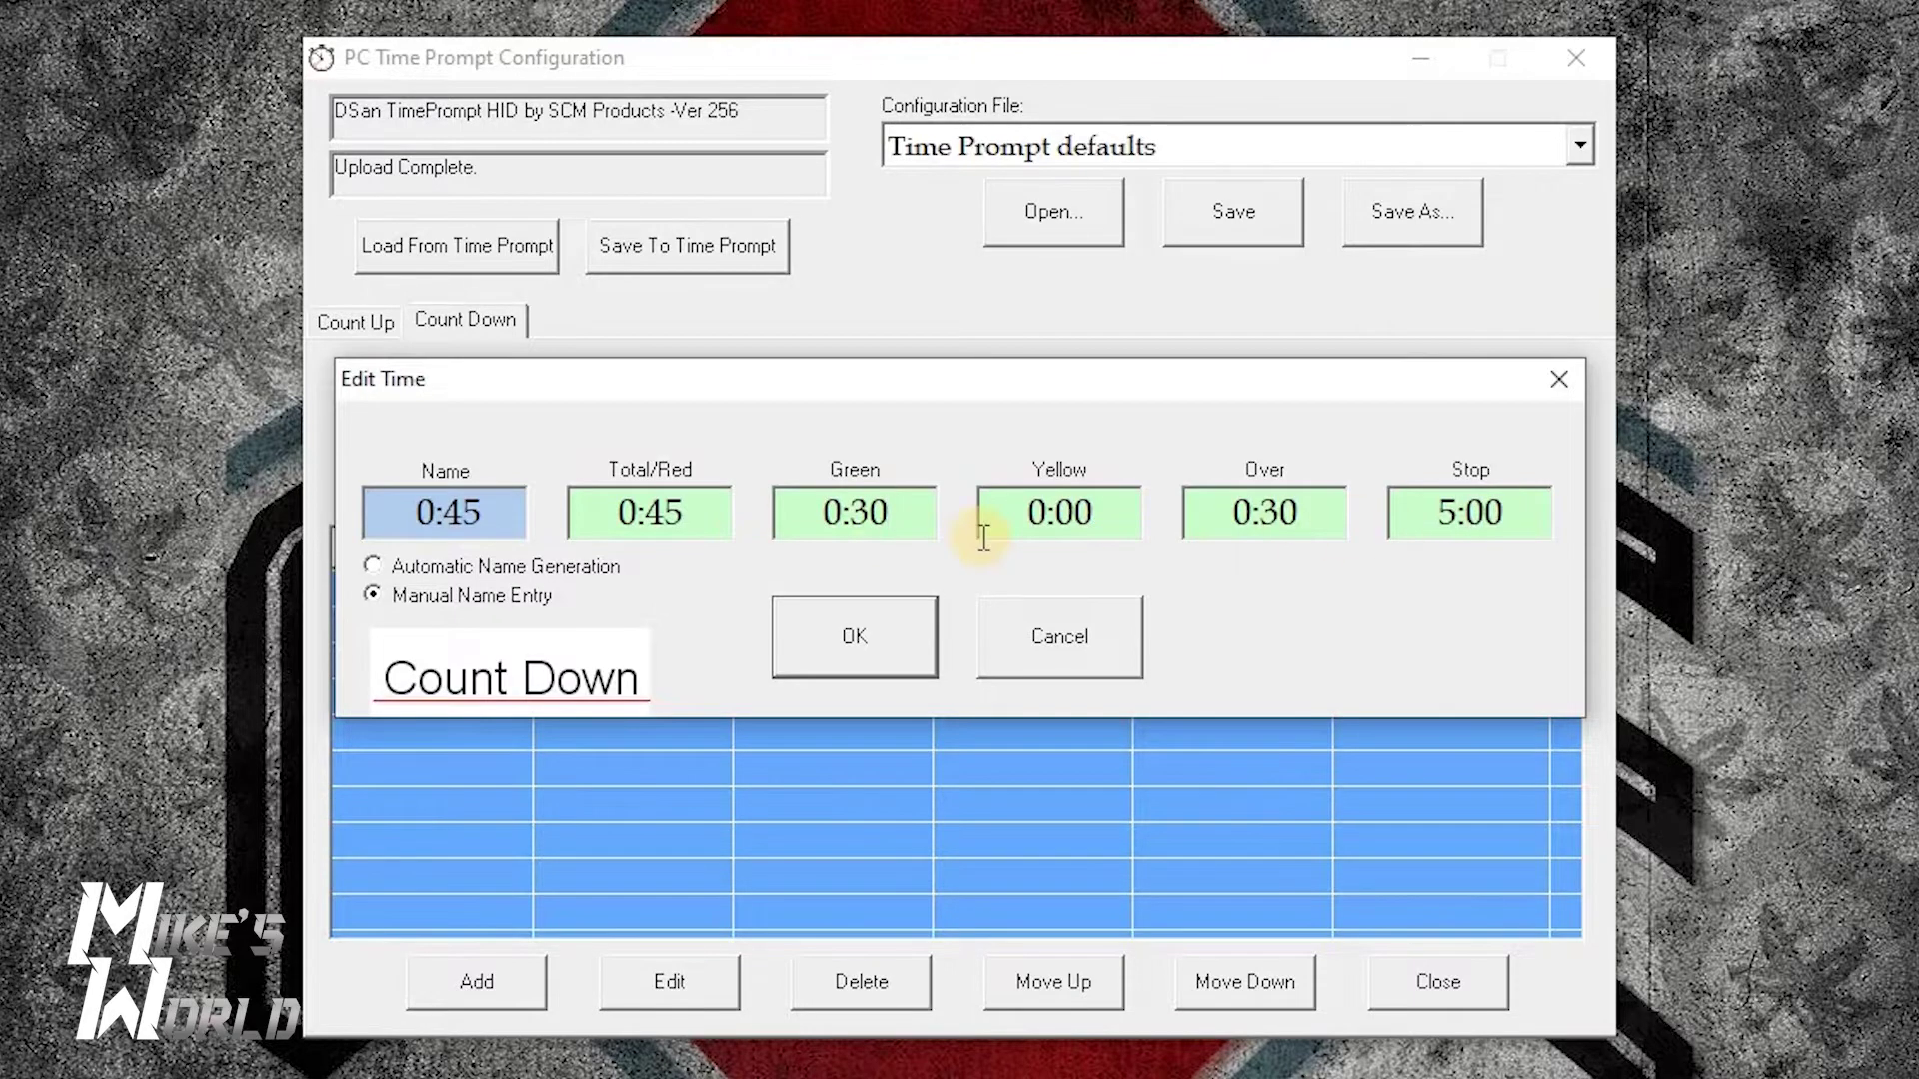
drag(893, 512, 865, 504)
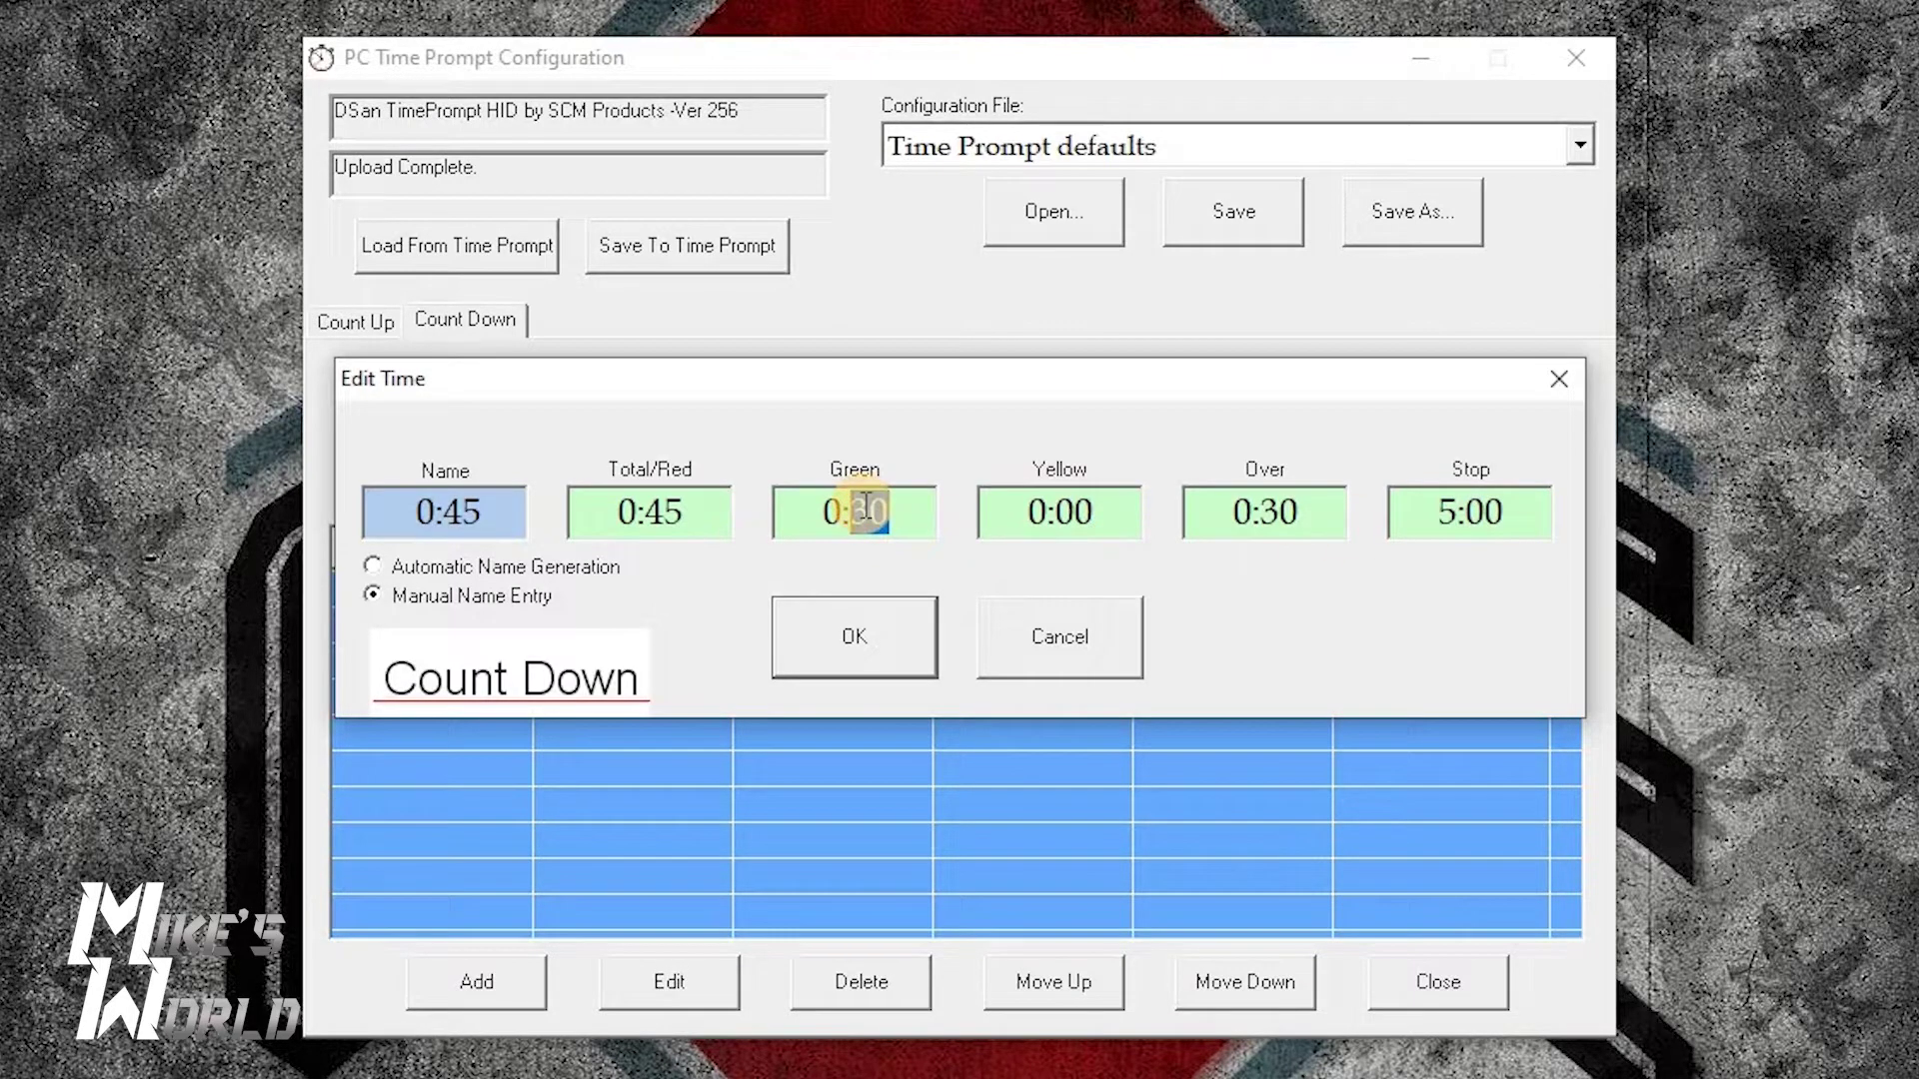
text(45)
Set the 0:45 program's yellow time to 0:15 and its over time to 0:10.
click(1067, 512)
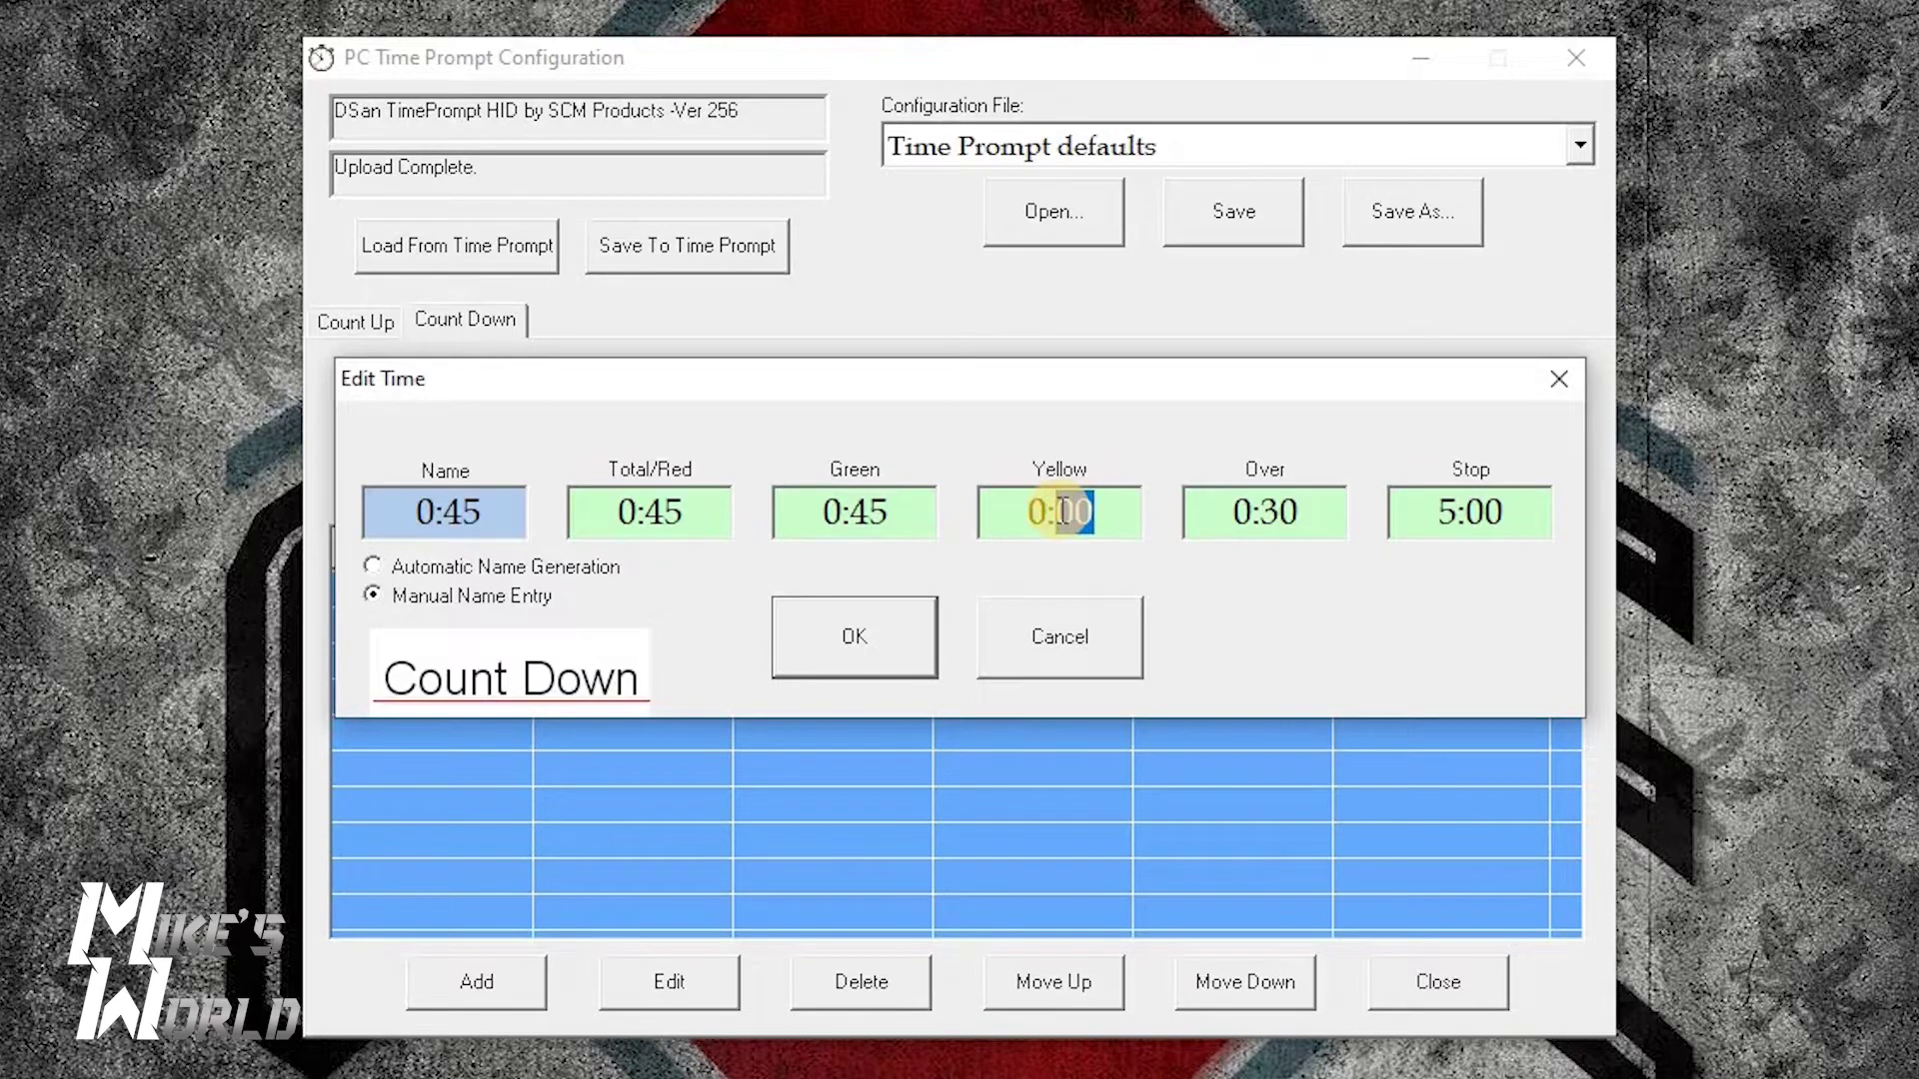
text(15)
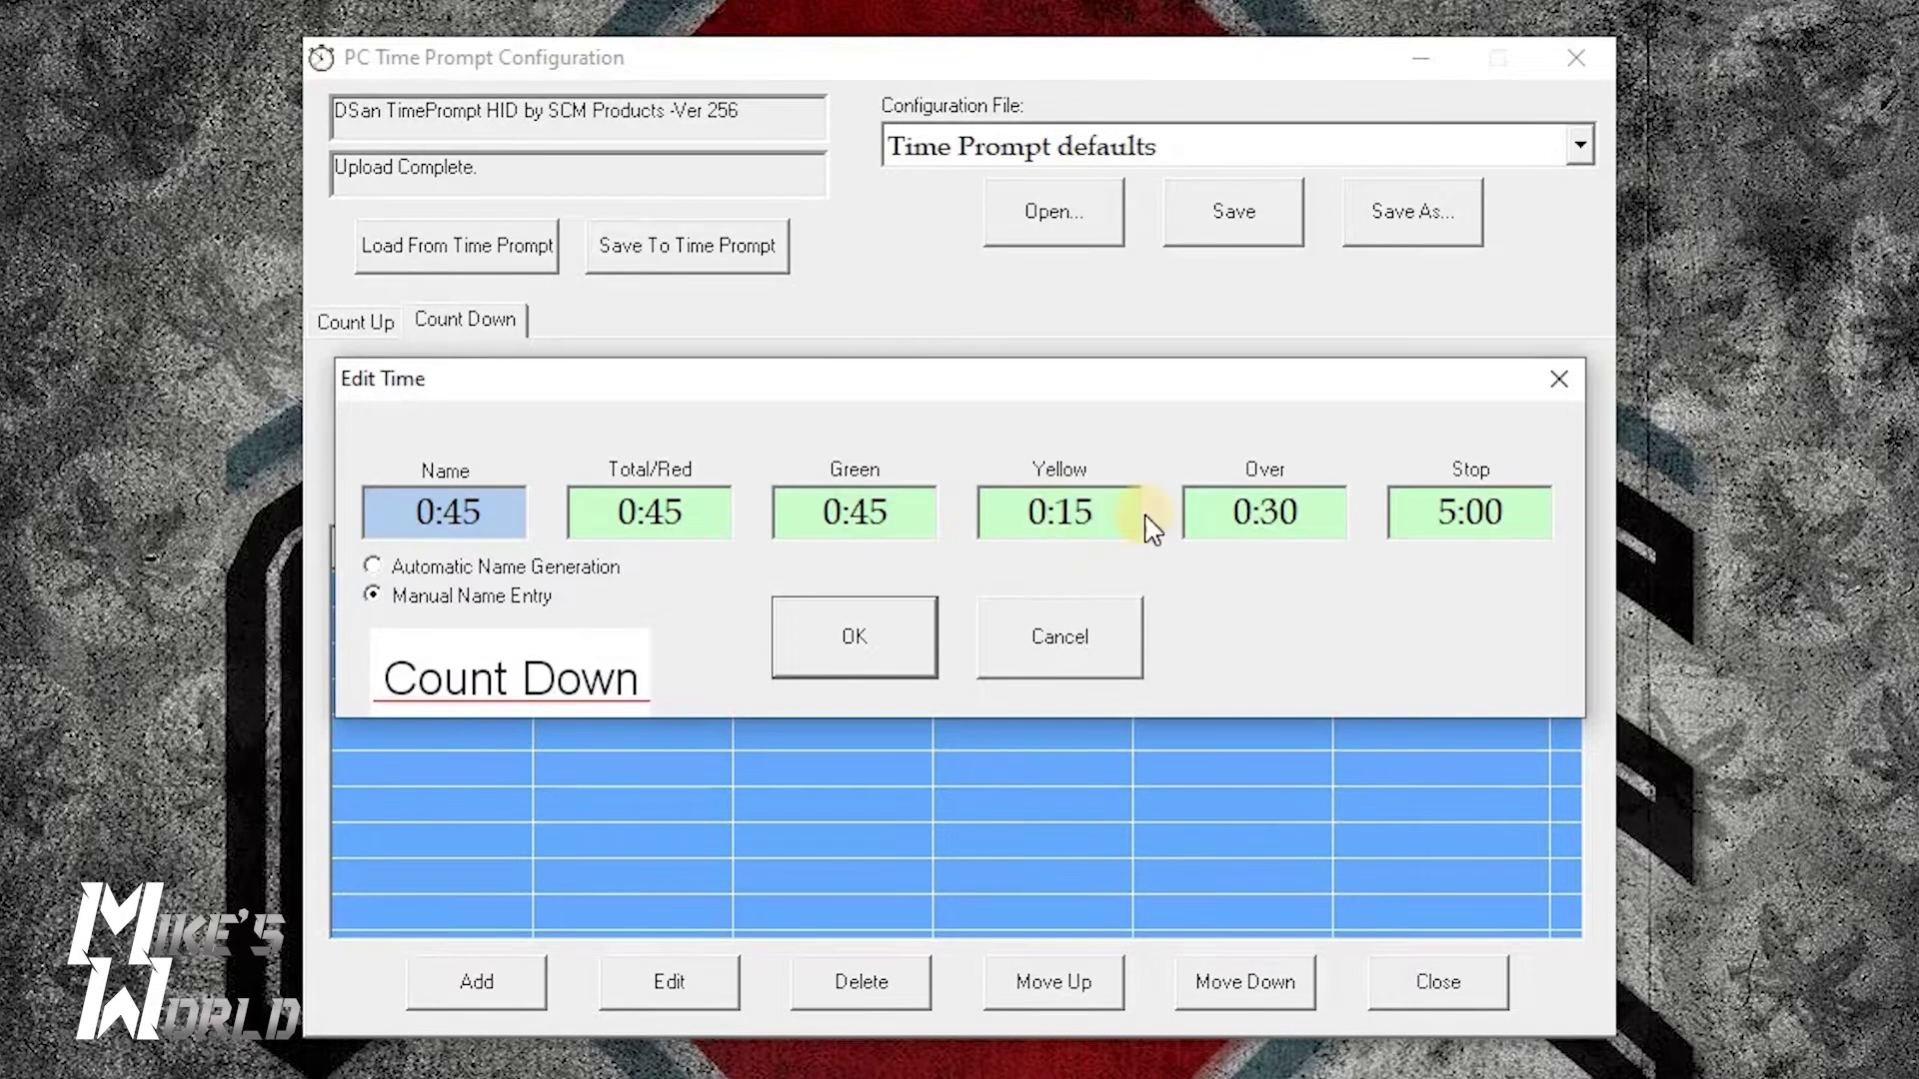
drag(1314, 506, 1283, 510)
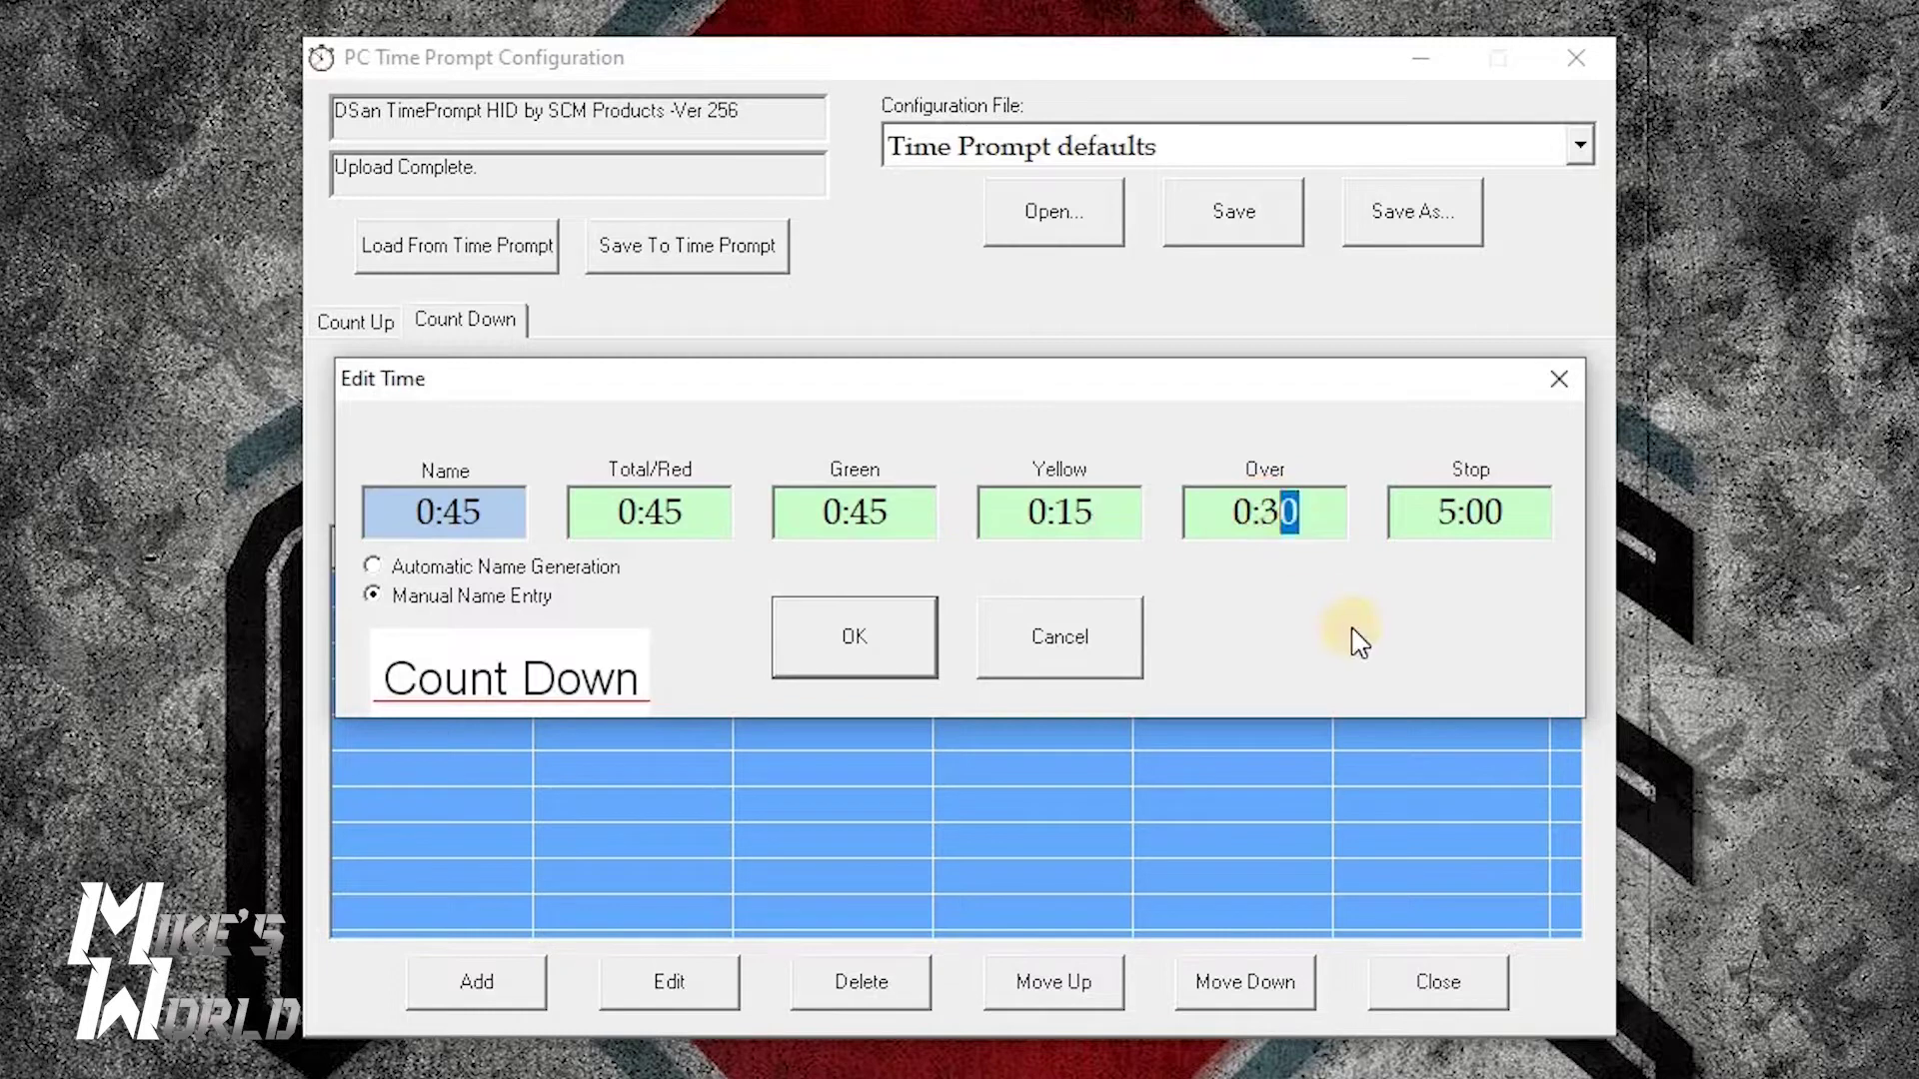
text(00)
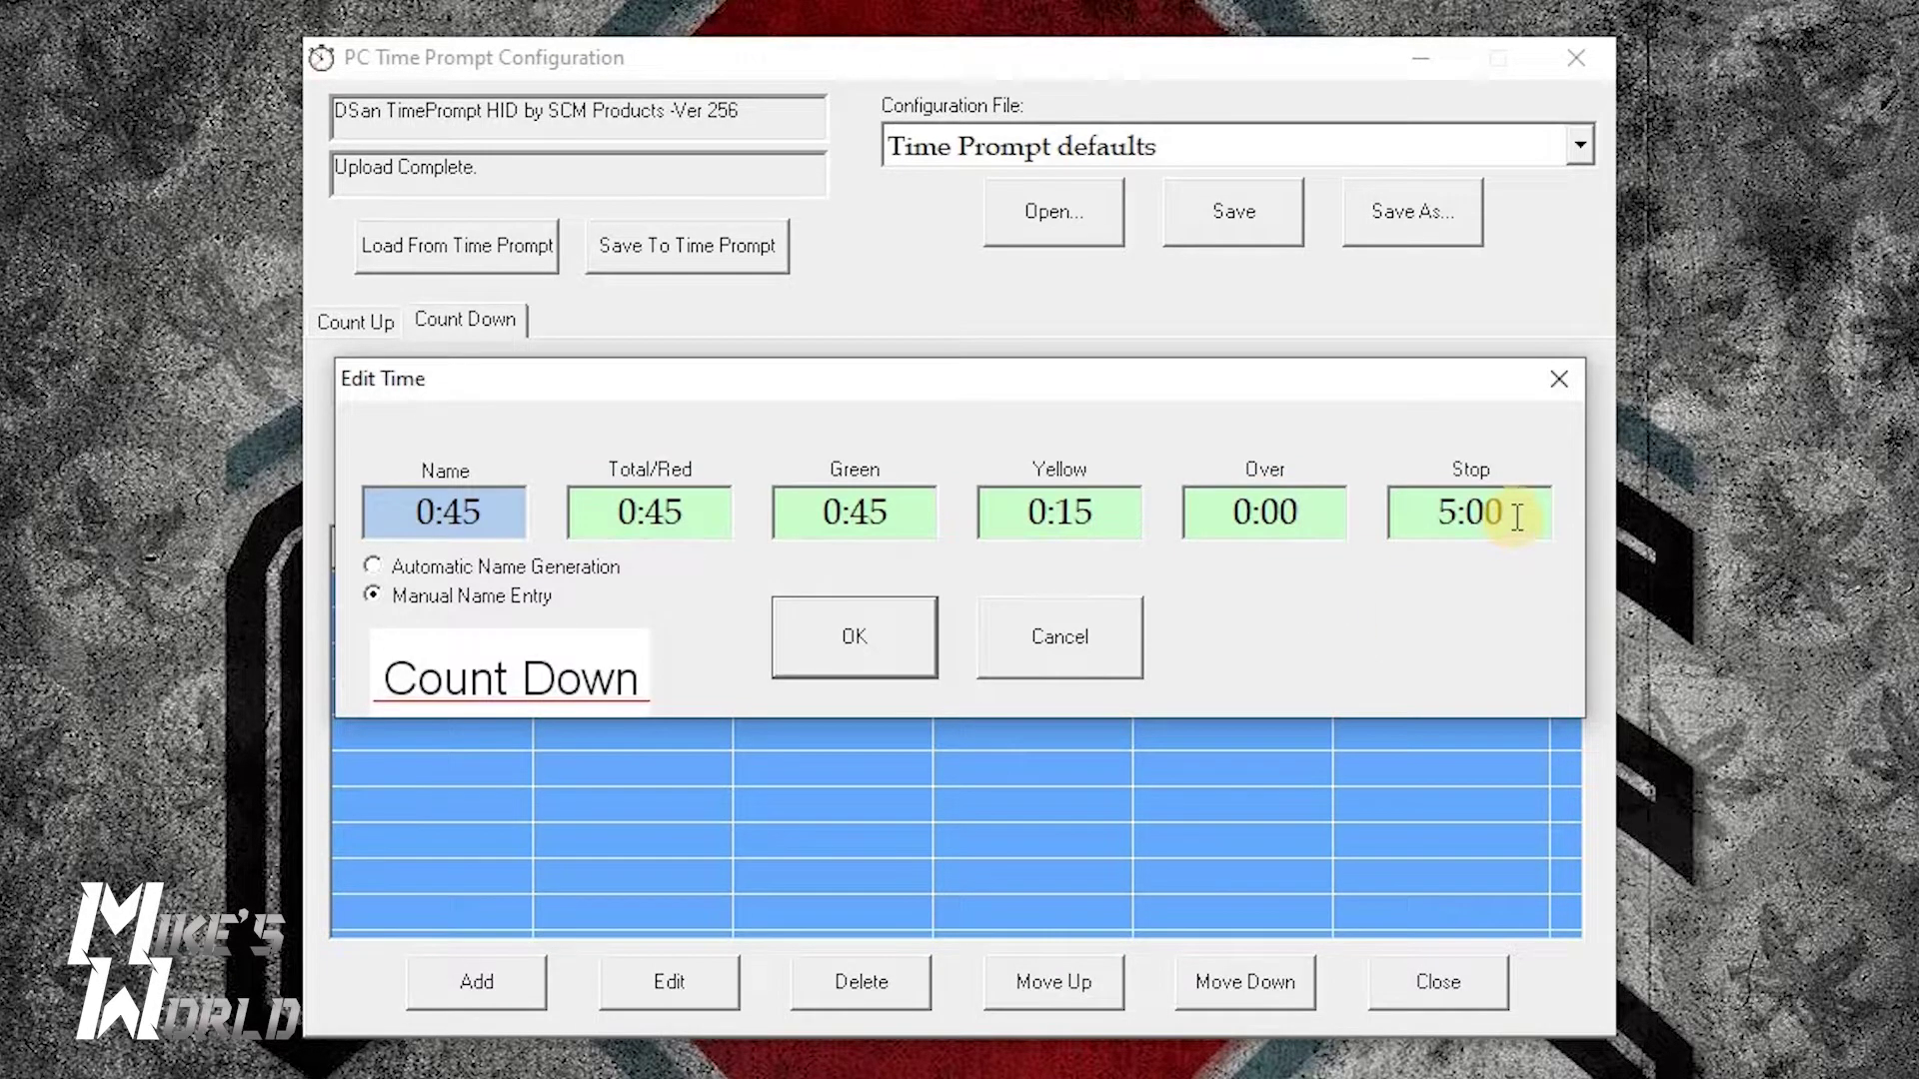
double_click(1296, 512)
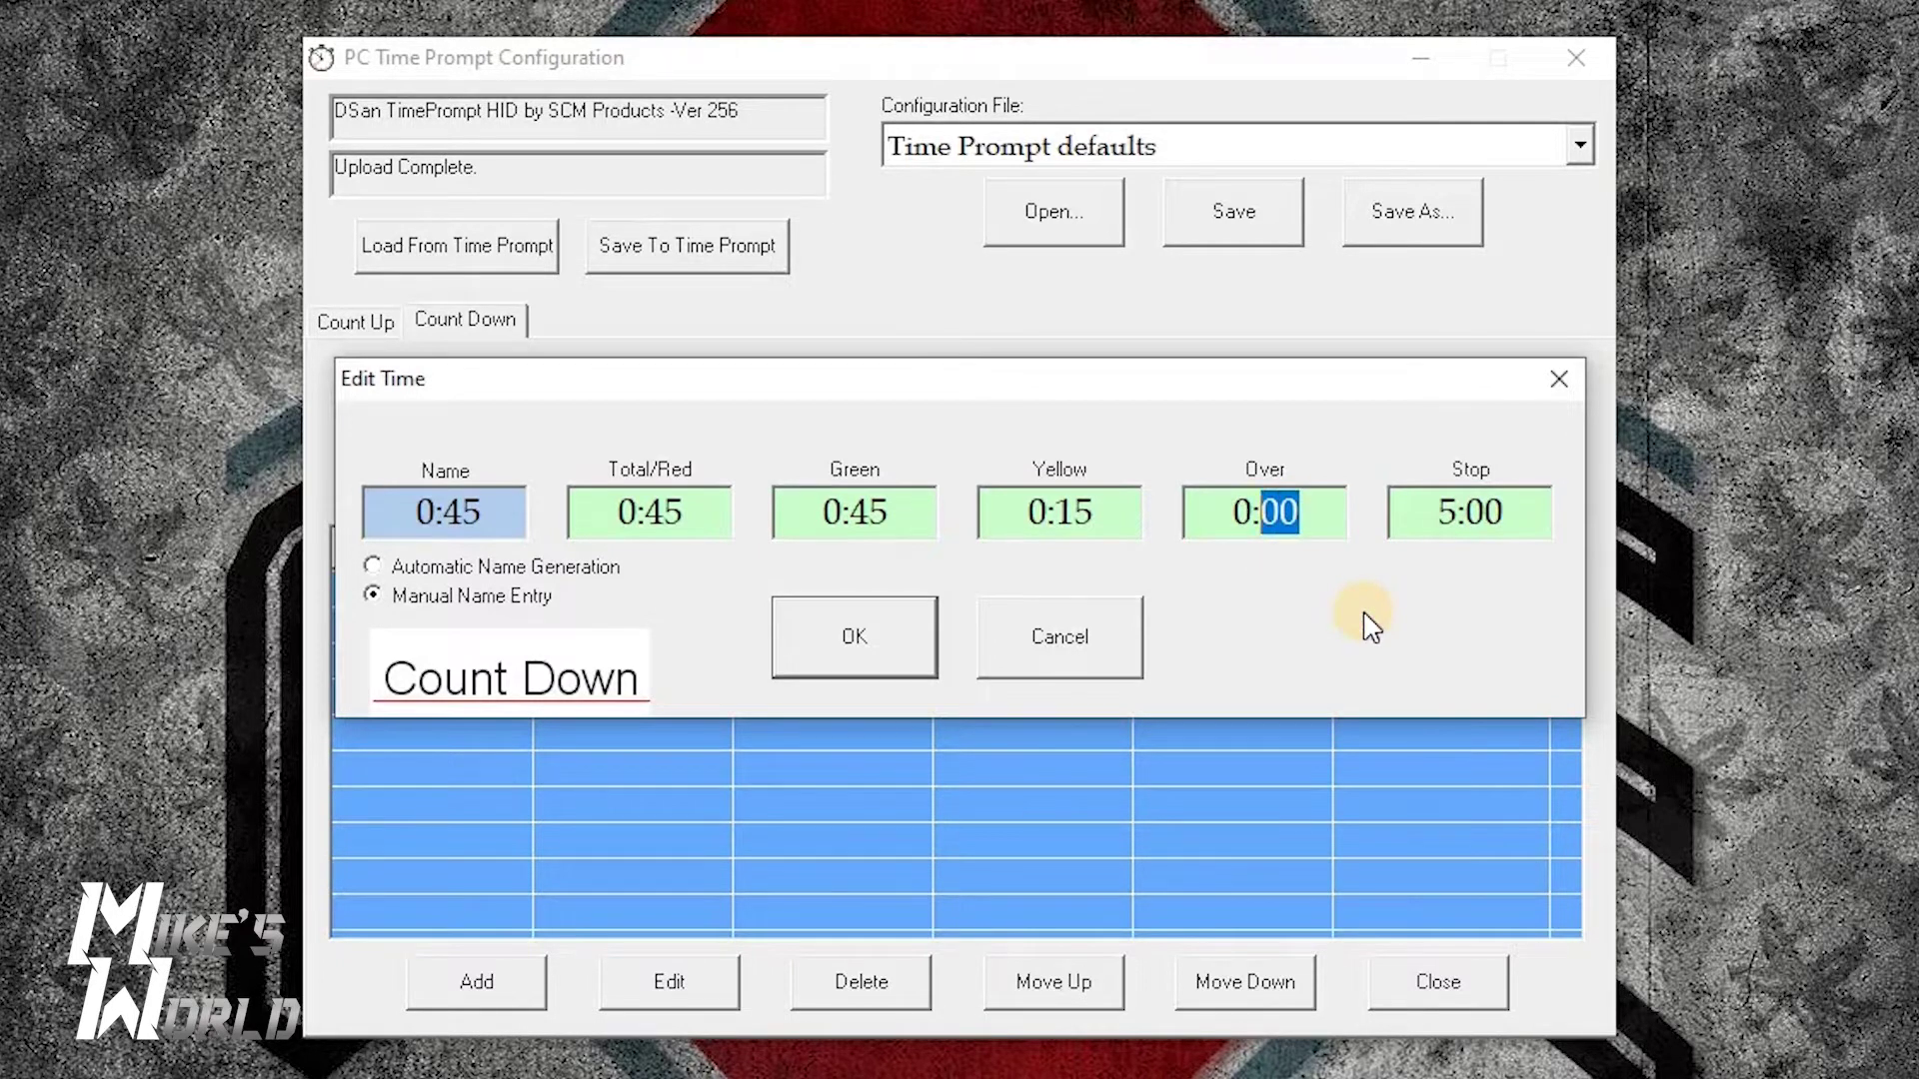
text(10)
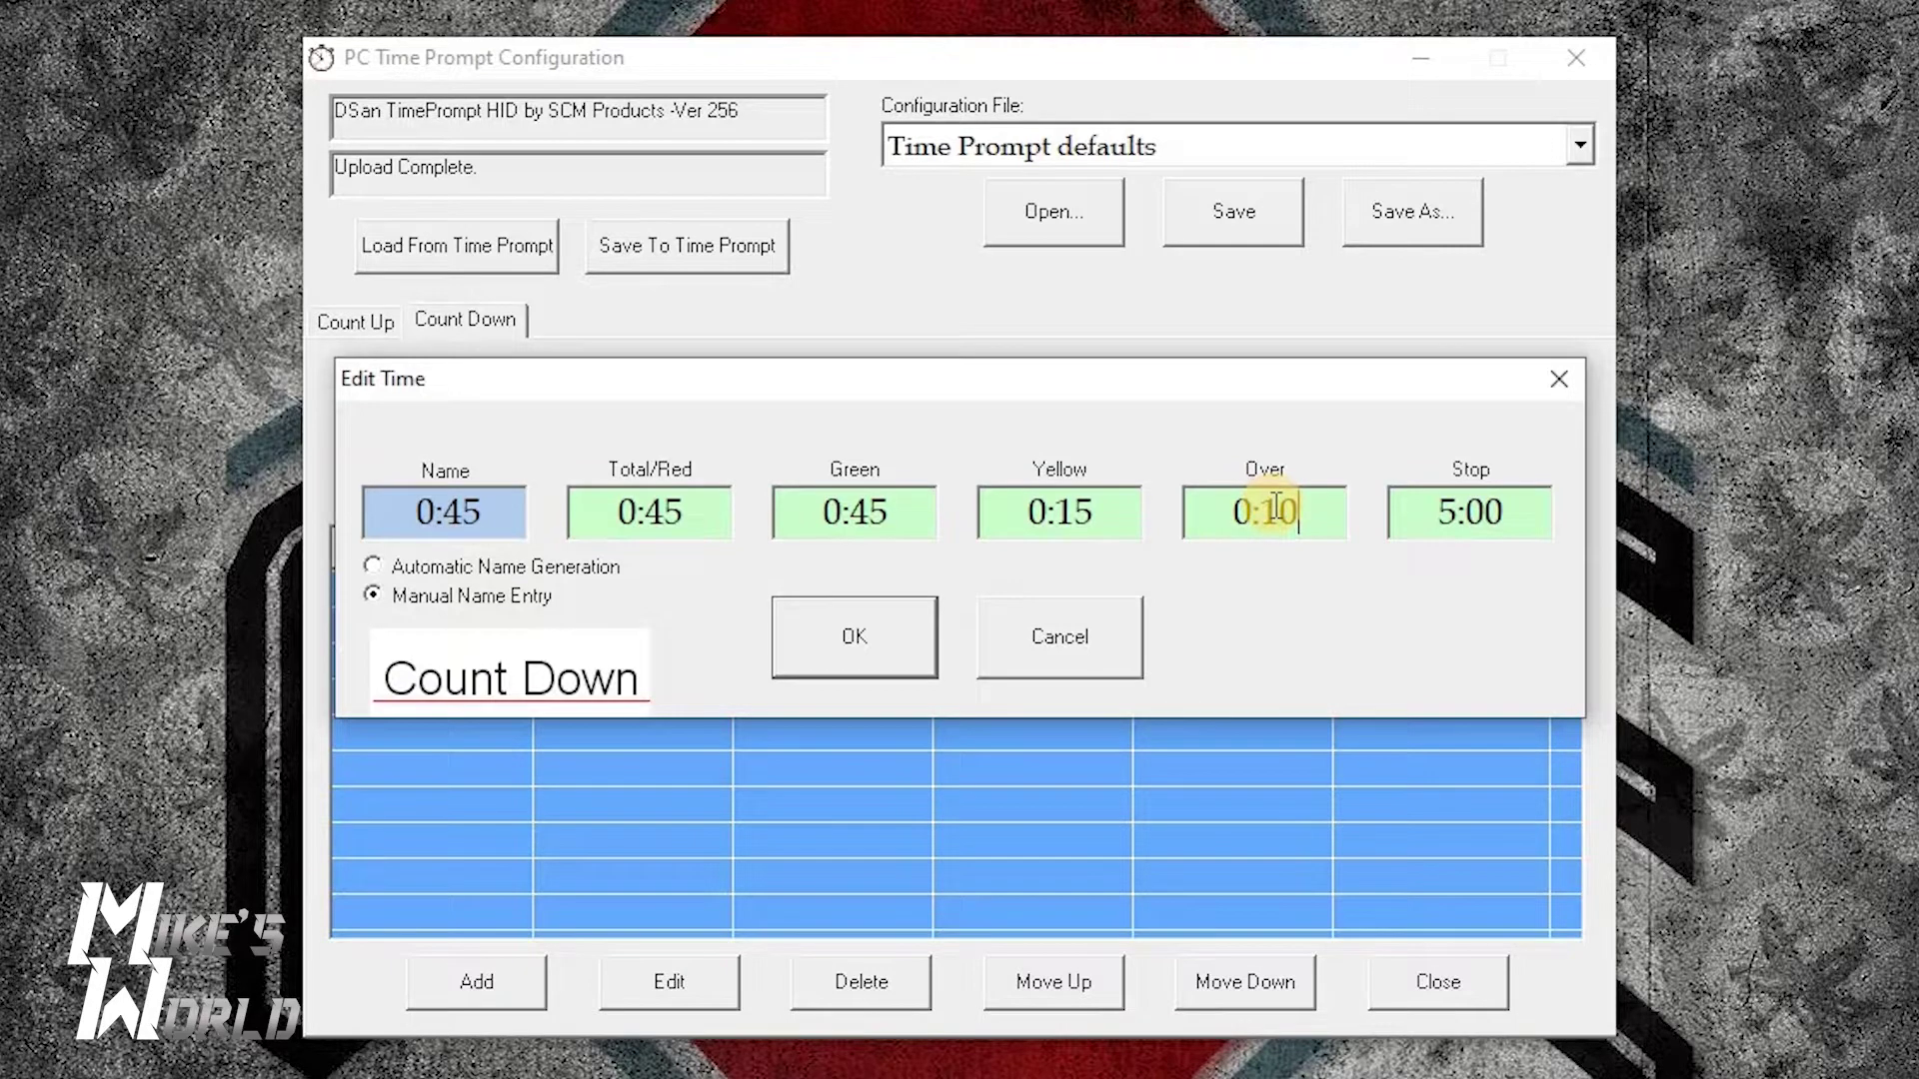
Set the 0:45 program's stop time to 0:15 and accept the edited program.
double_click(1440, 514)
text(0)
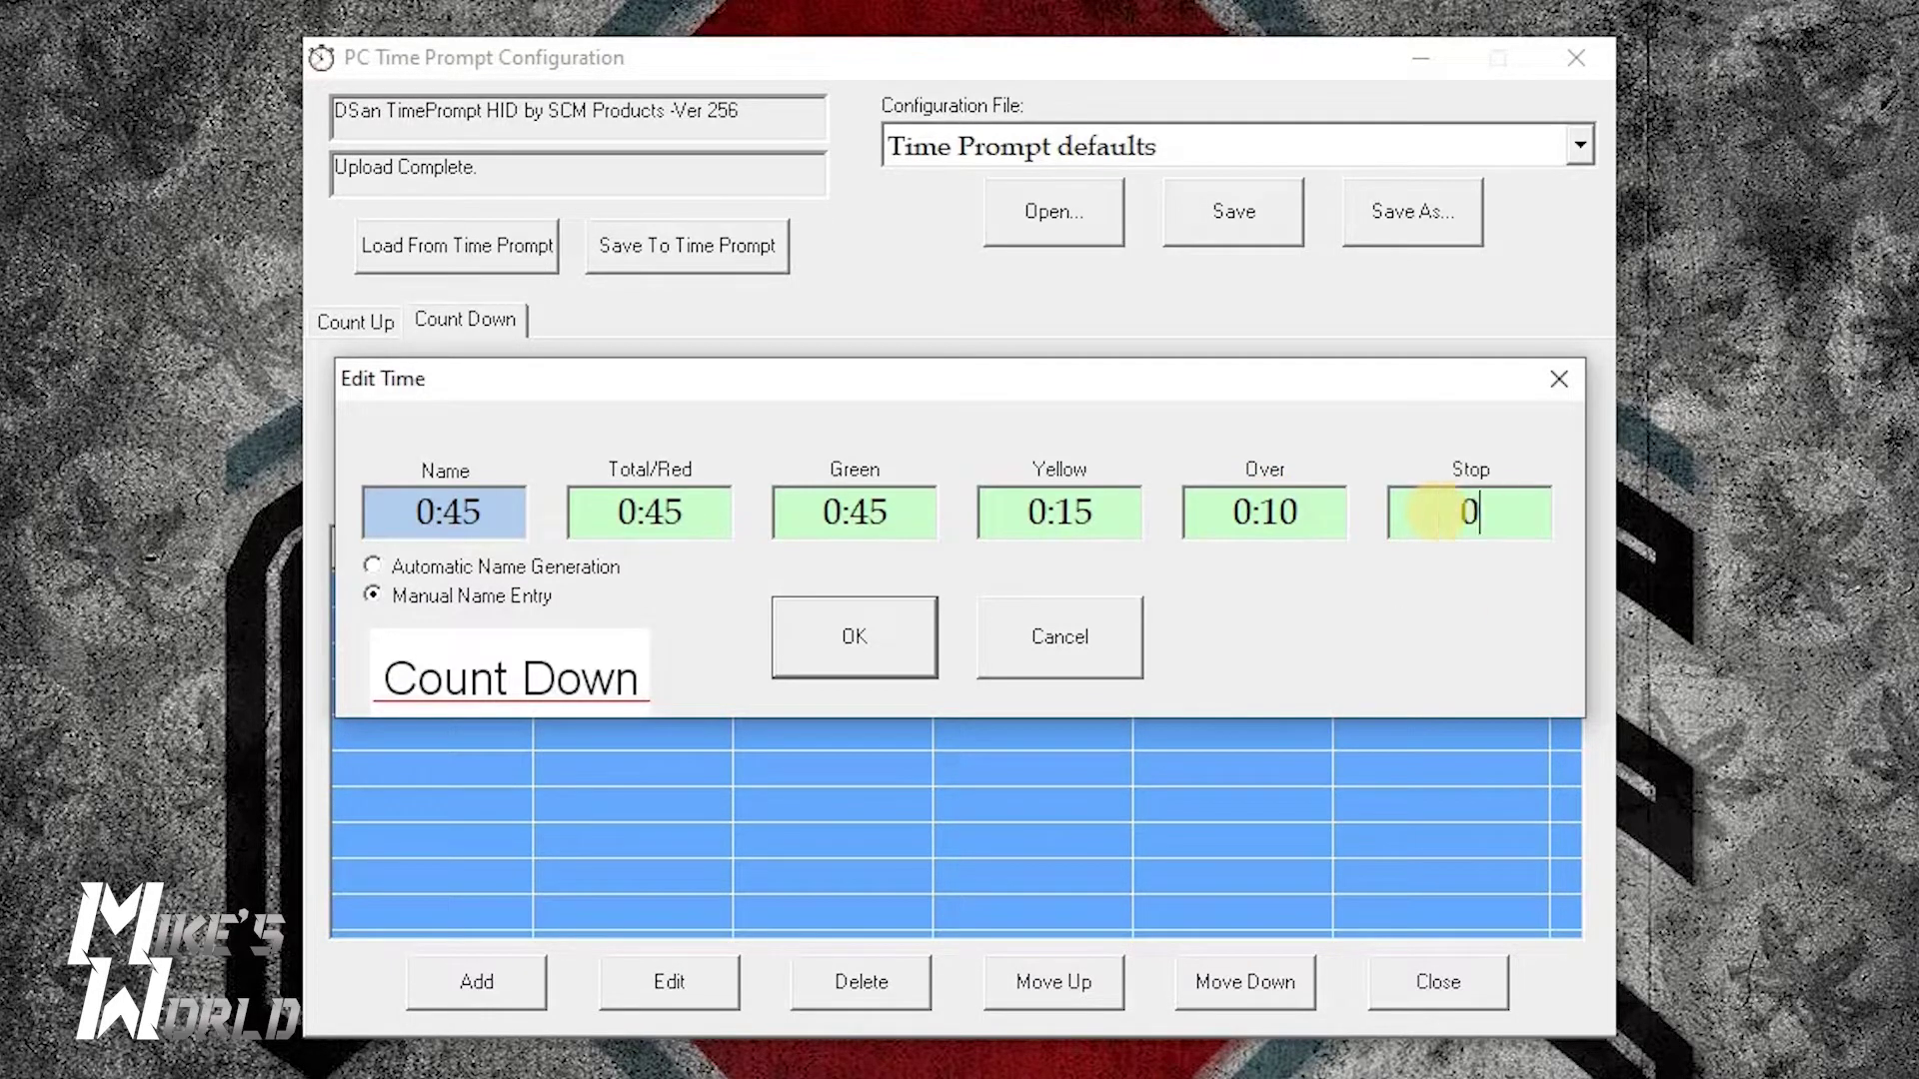
text(:15)
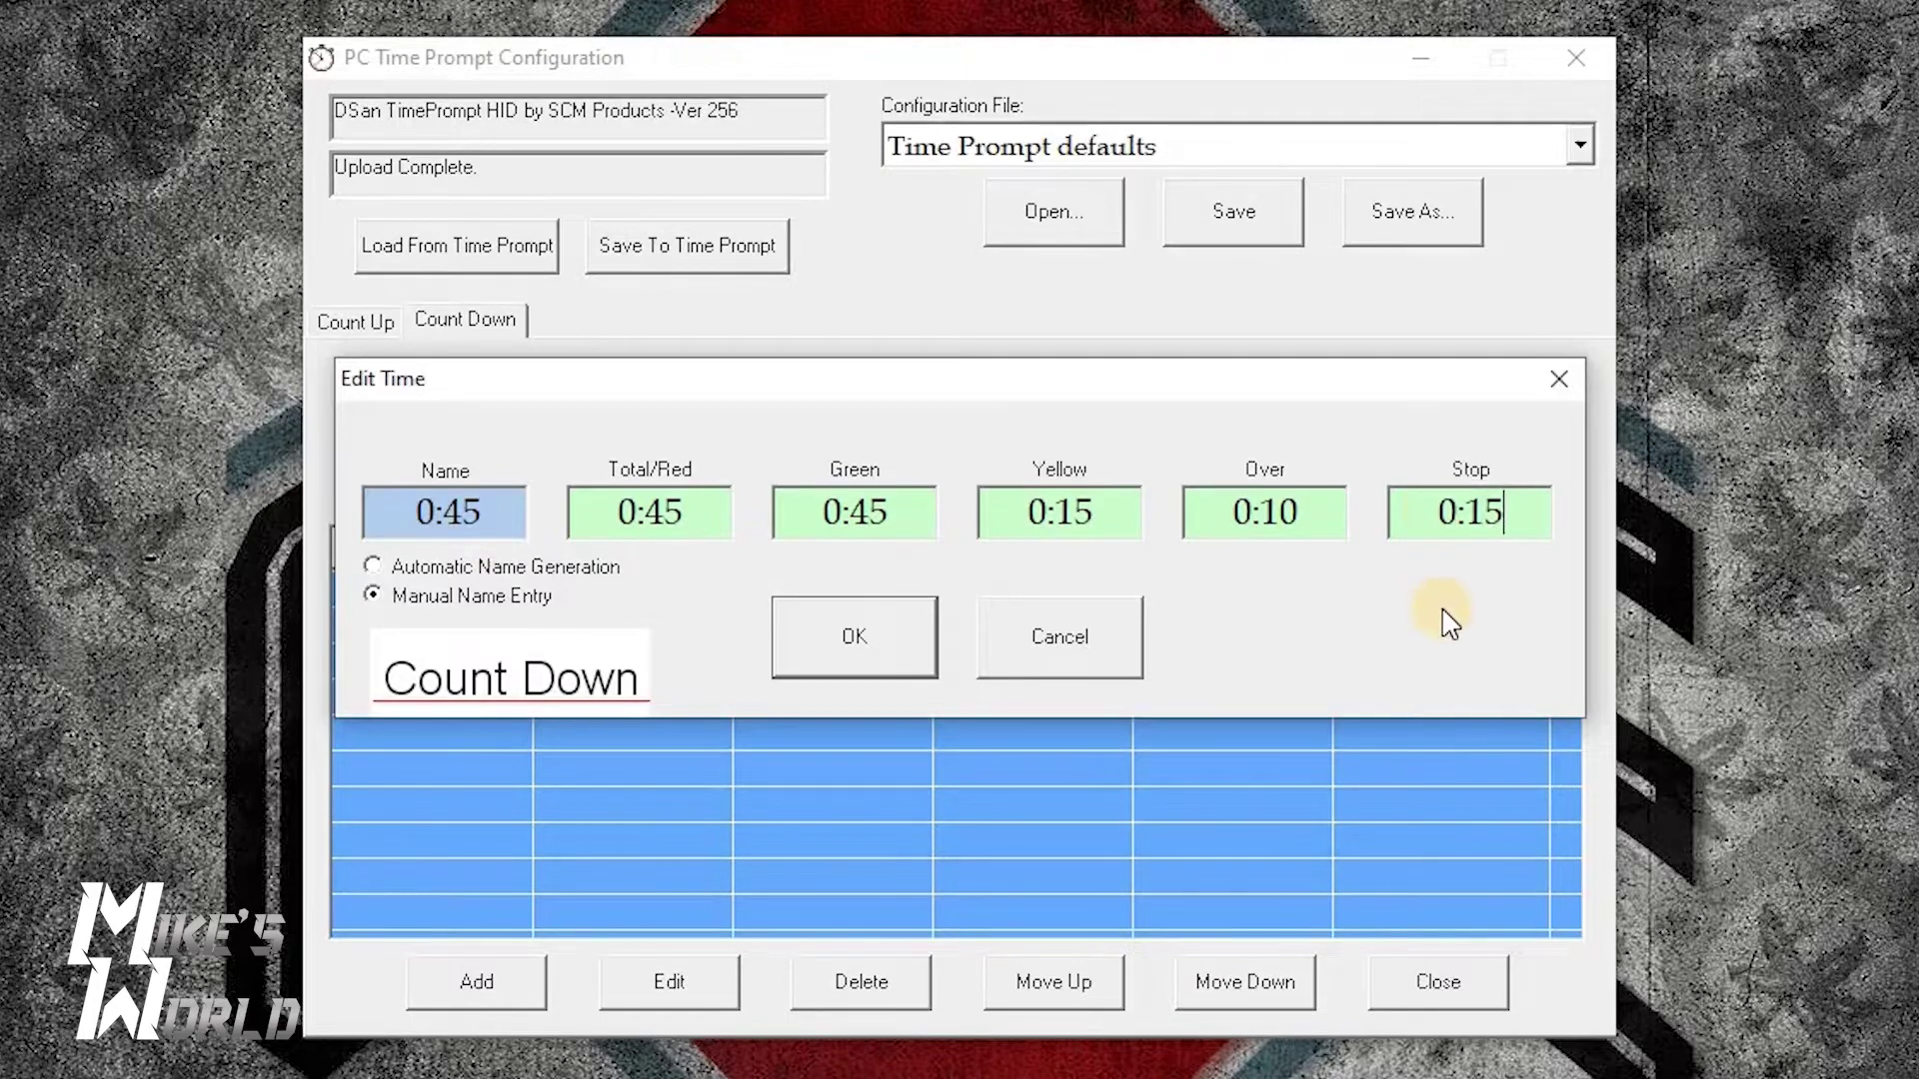
click(847, 650)
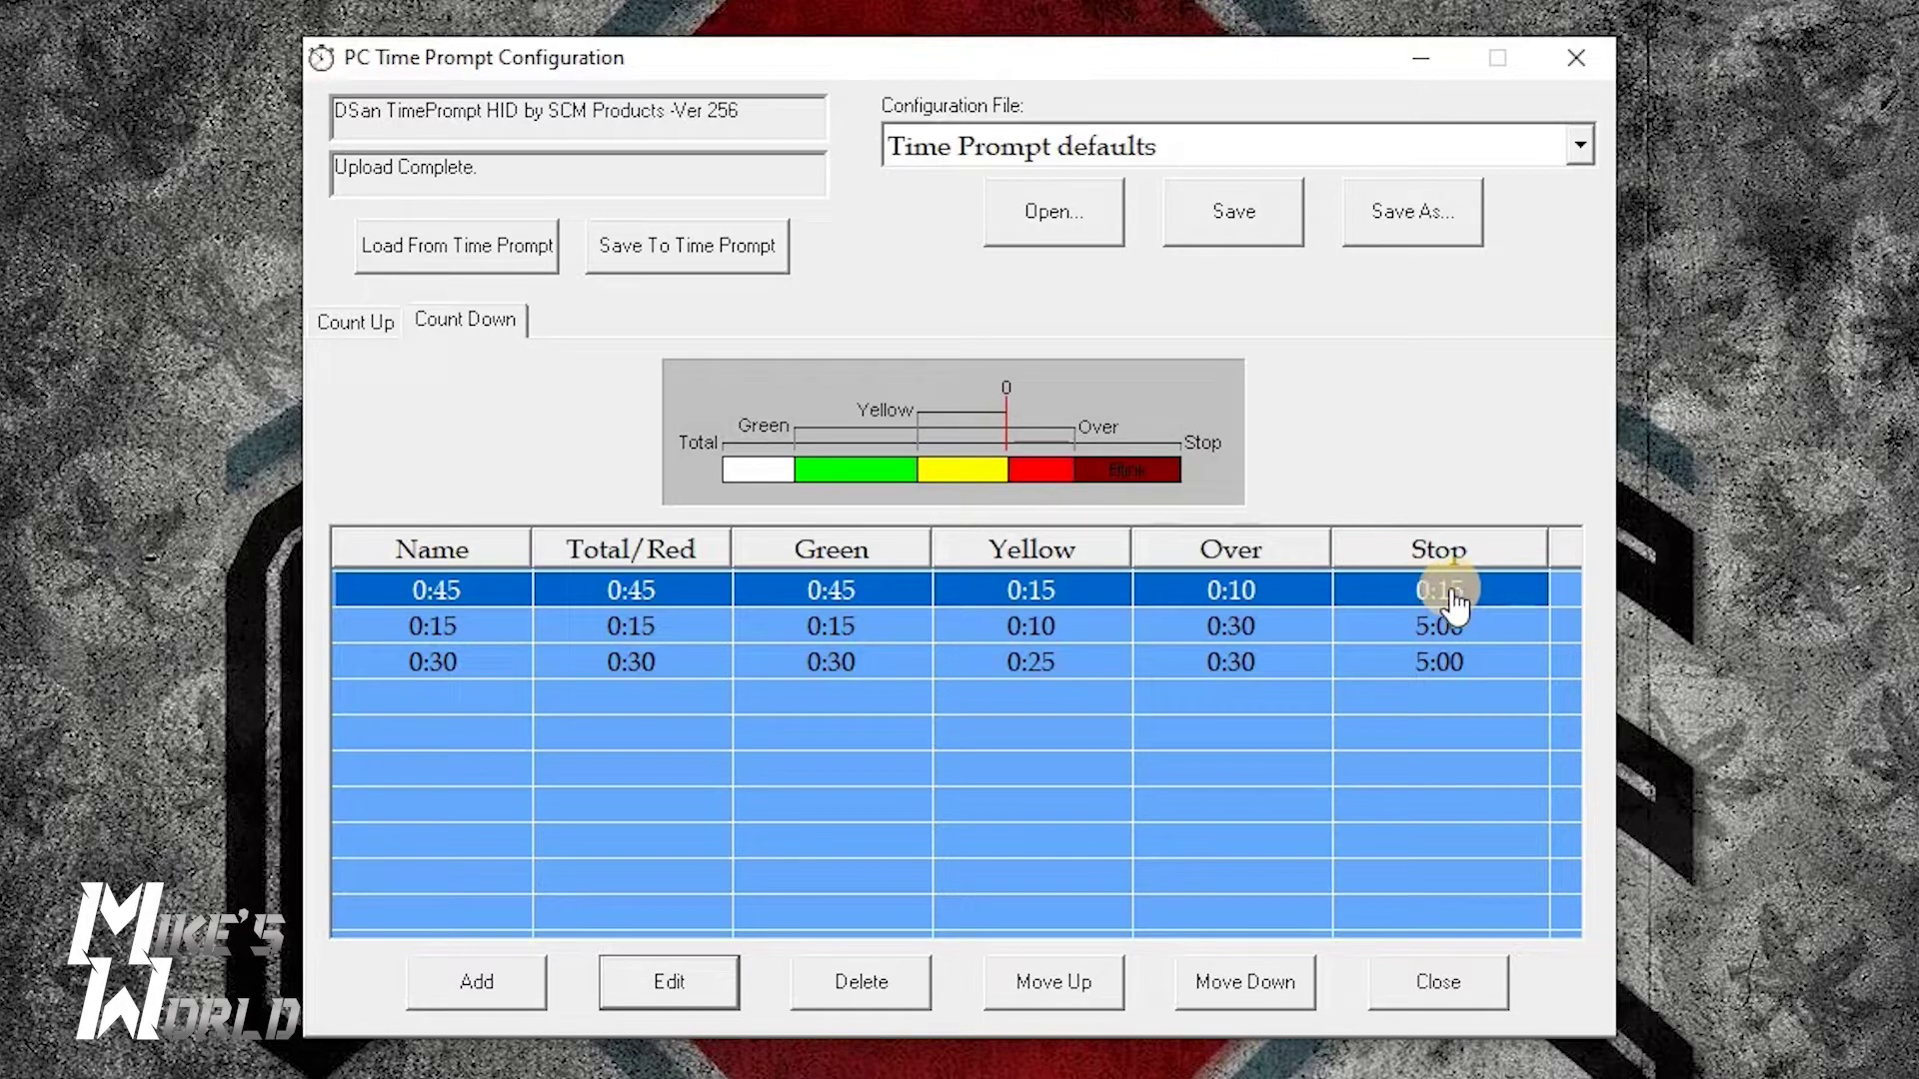
Edit the 0:15 count-down program, switching it to manual name entry and naming it 1:00.
click(468, 626)
click(681, 981)
click(373, 595)
click(393, 509)
key(shift+Left)
key(shift+Left)
key(shift+Left)
key(shift+Left)
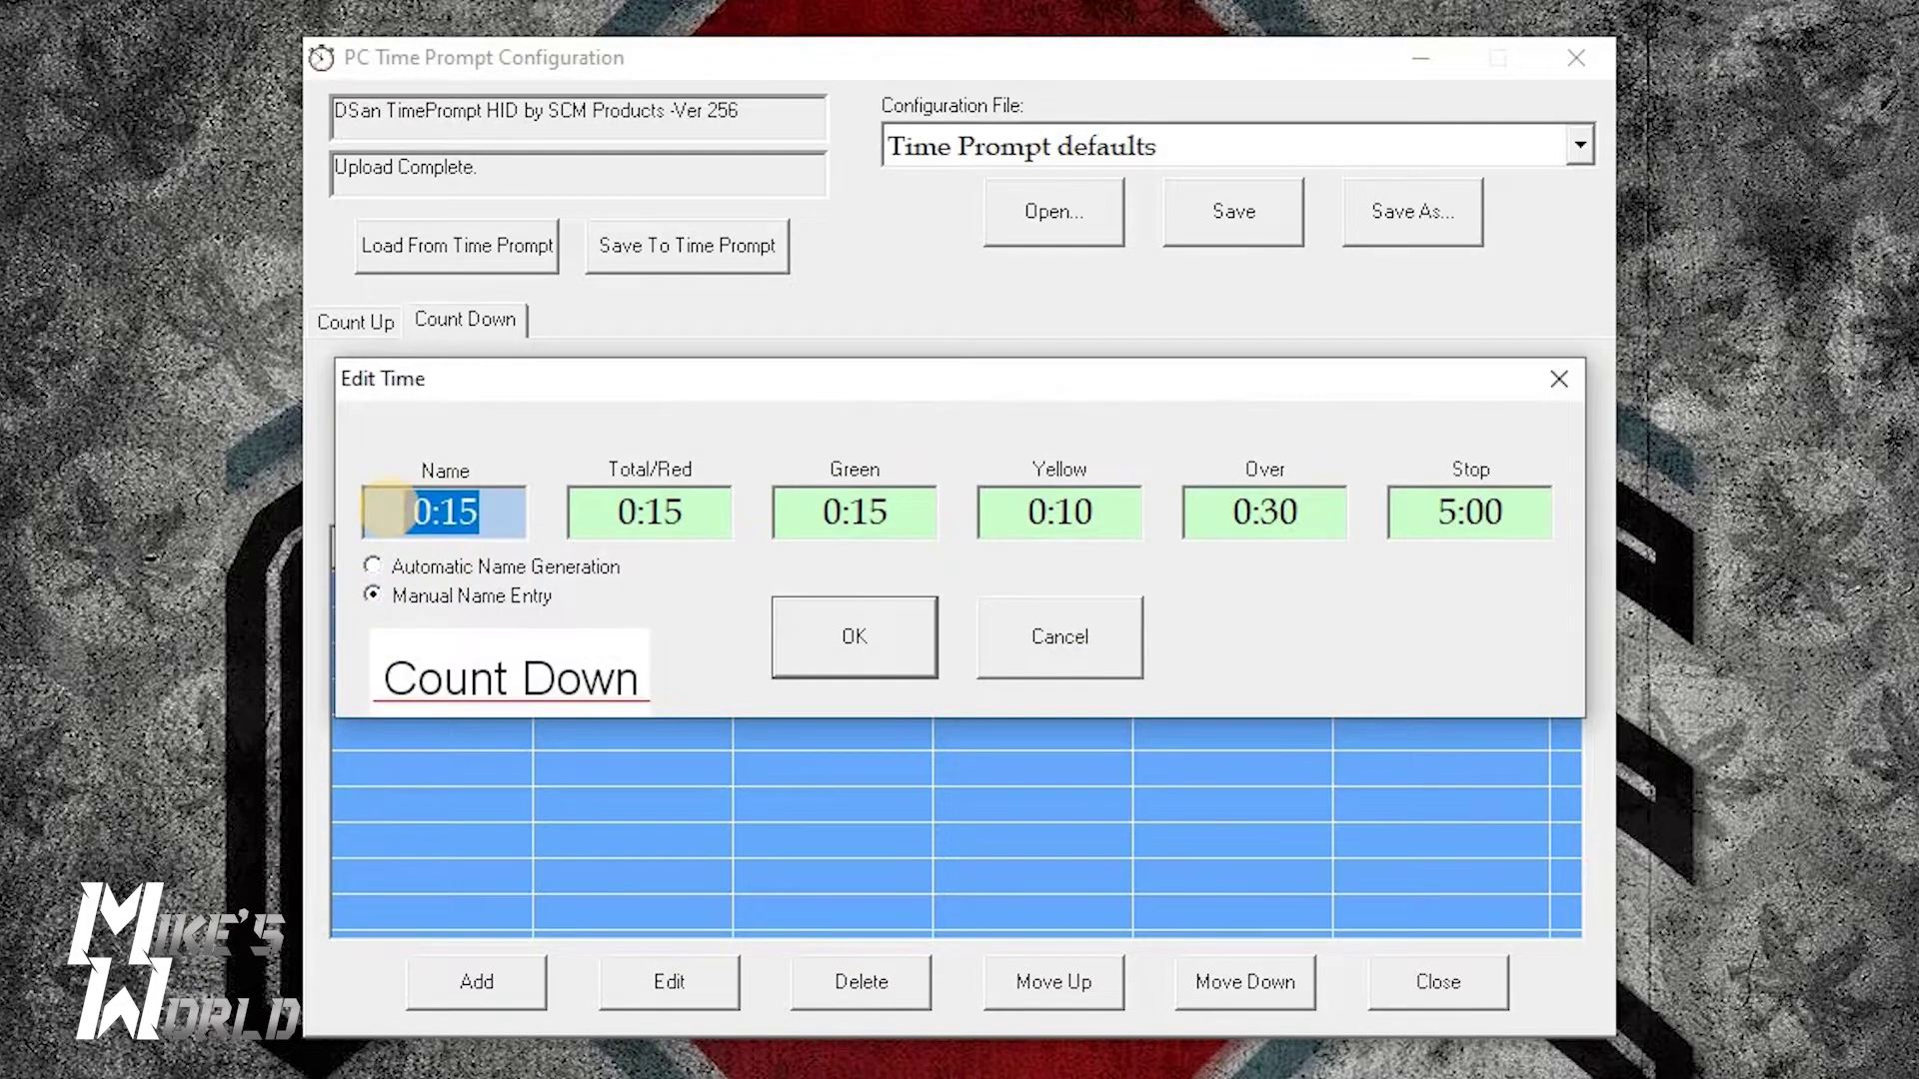
text(1:100)
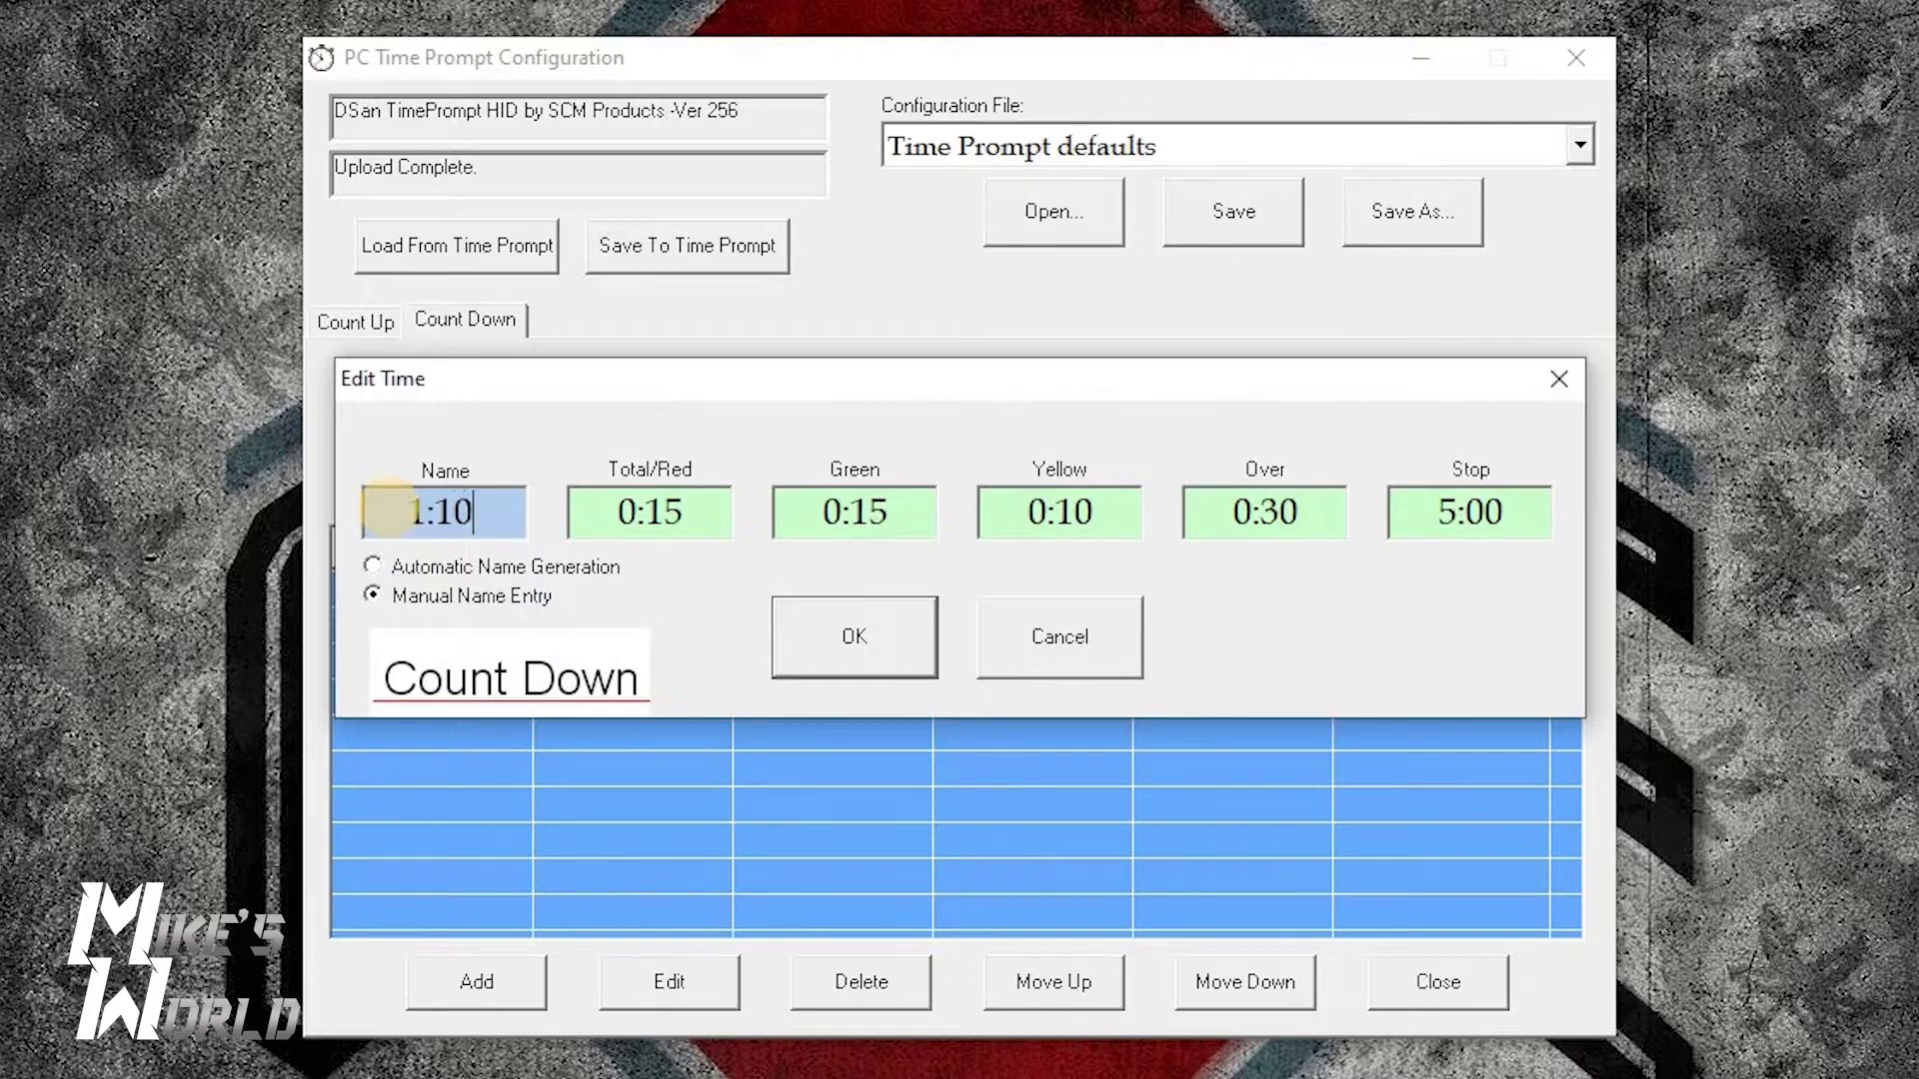
key(BackSpace)
key(BackSpace)
text(00)
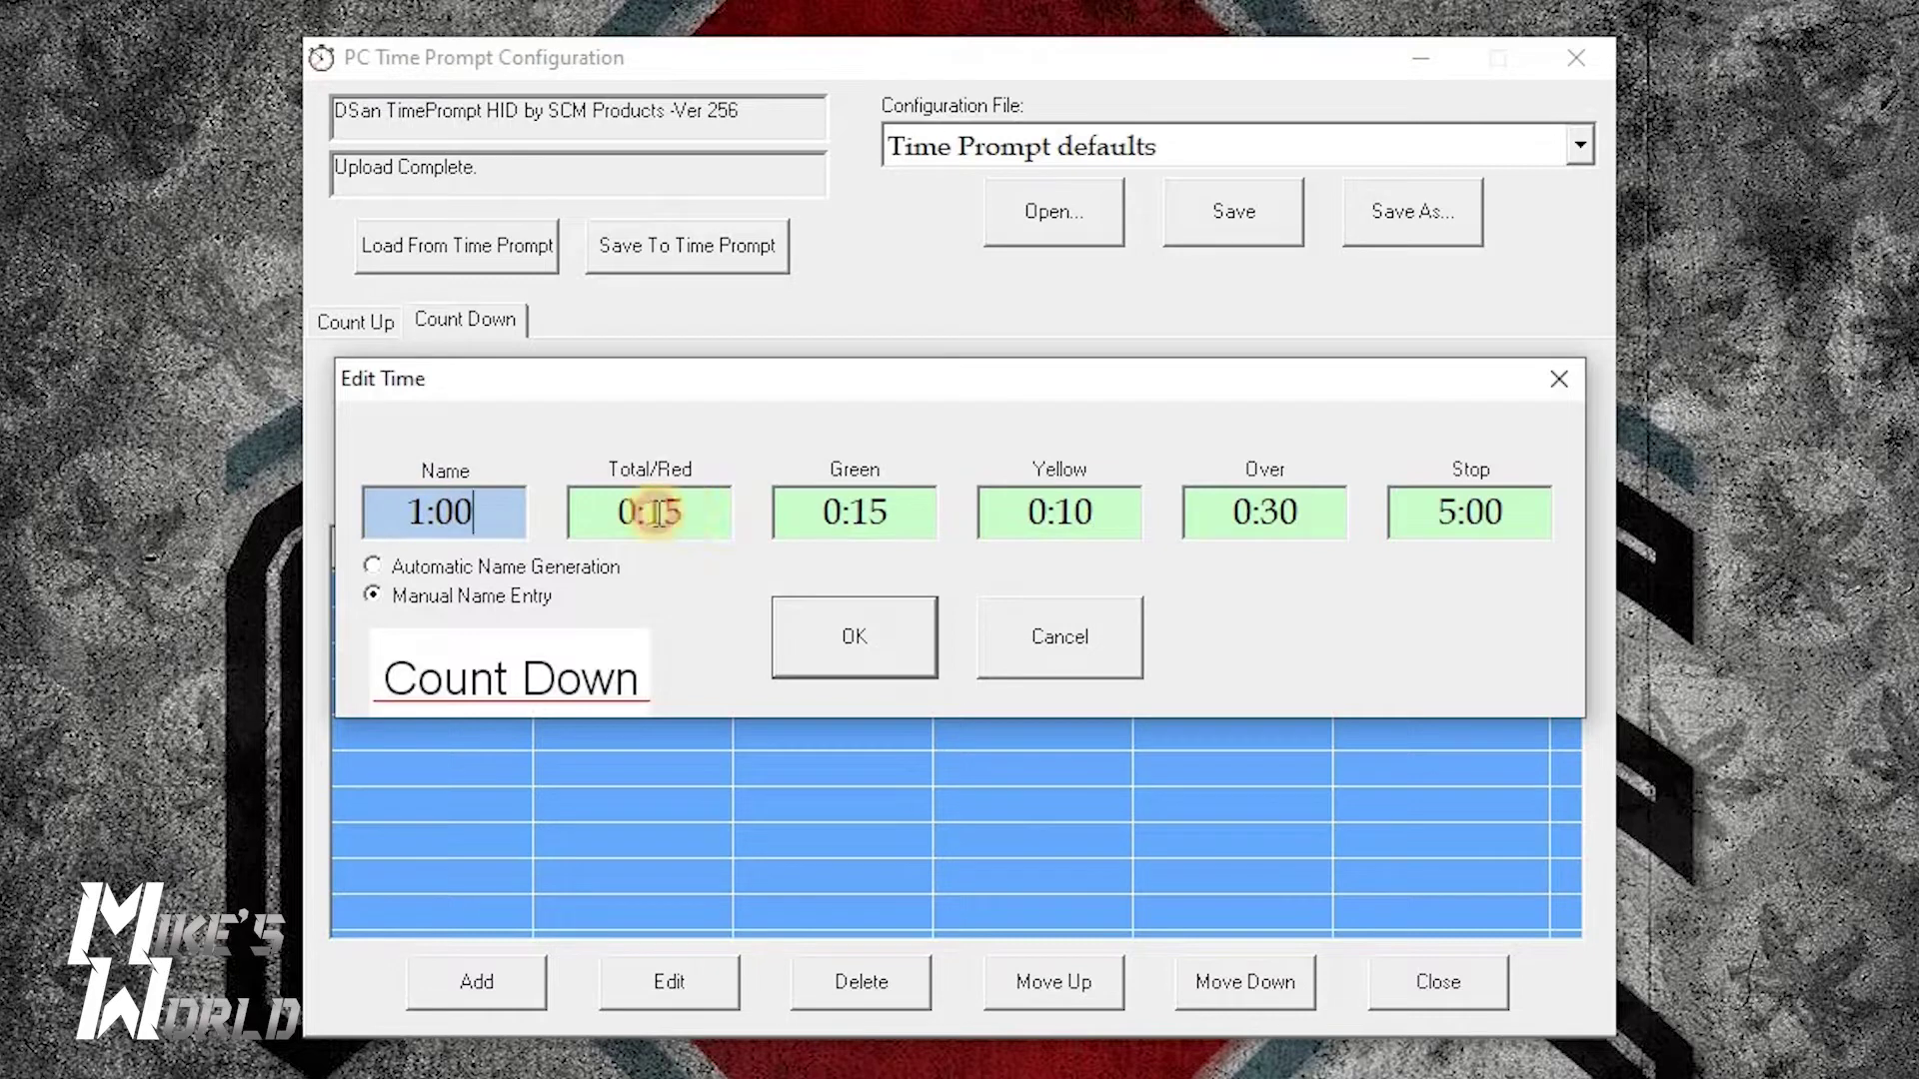
Set both the total/red time and the green time of the 1:00 program to 1:00.
double_click(629, 511)
text(1)
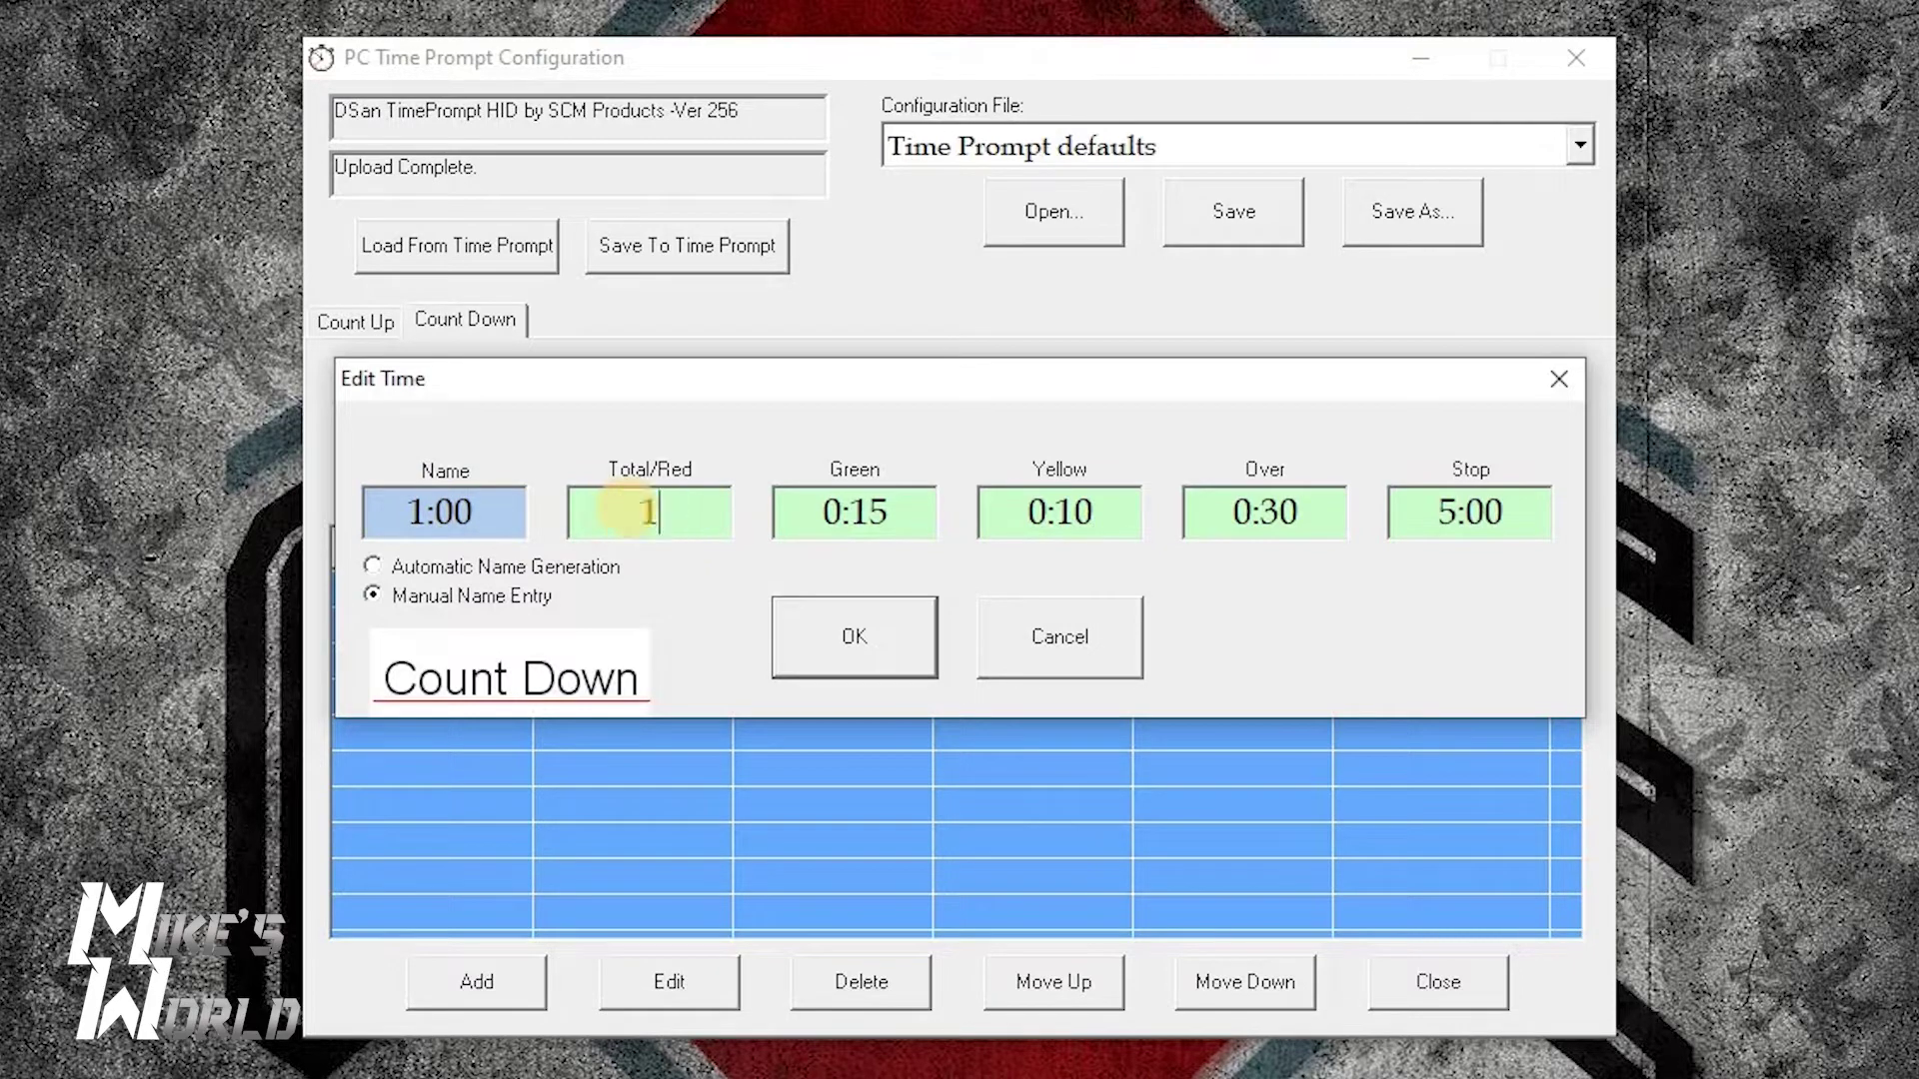
text(:00)
double_click(824, 508)
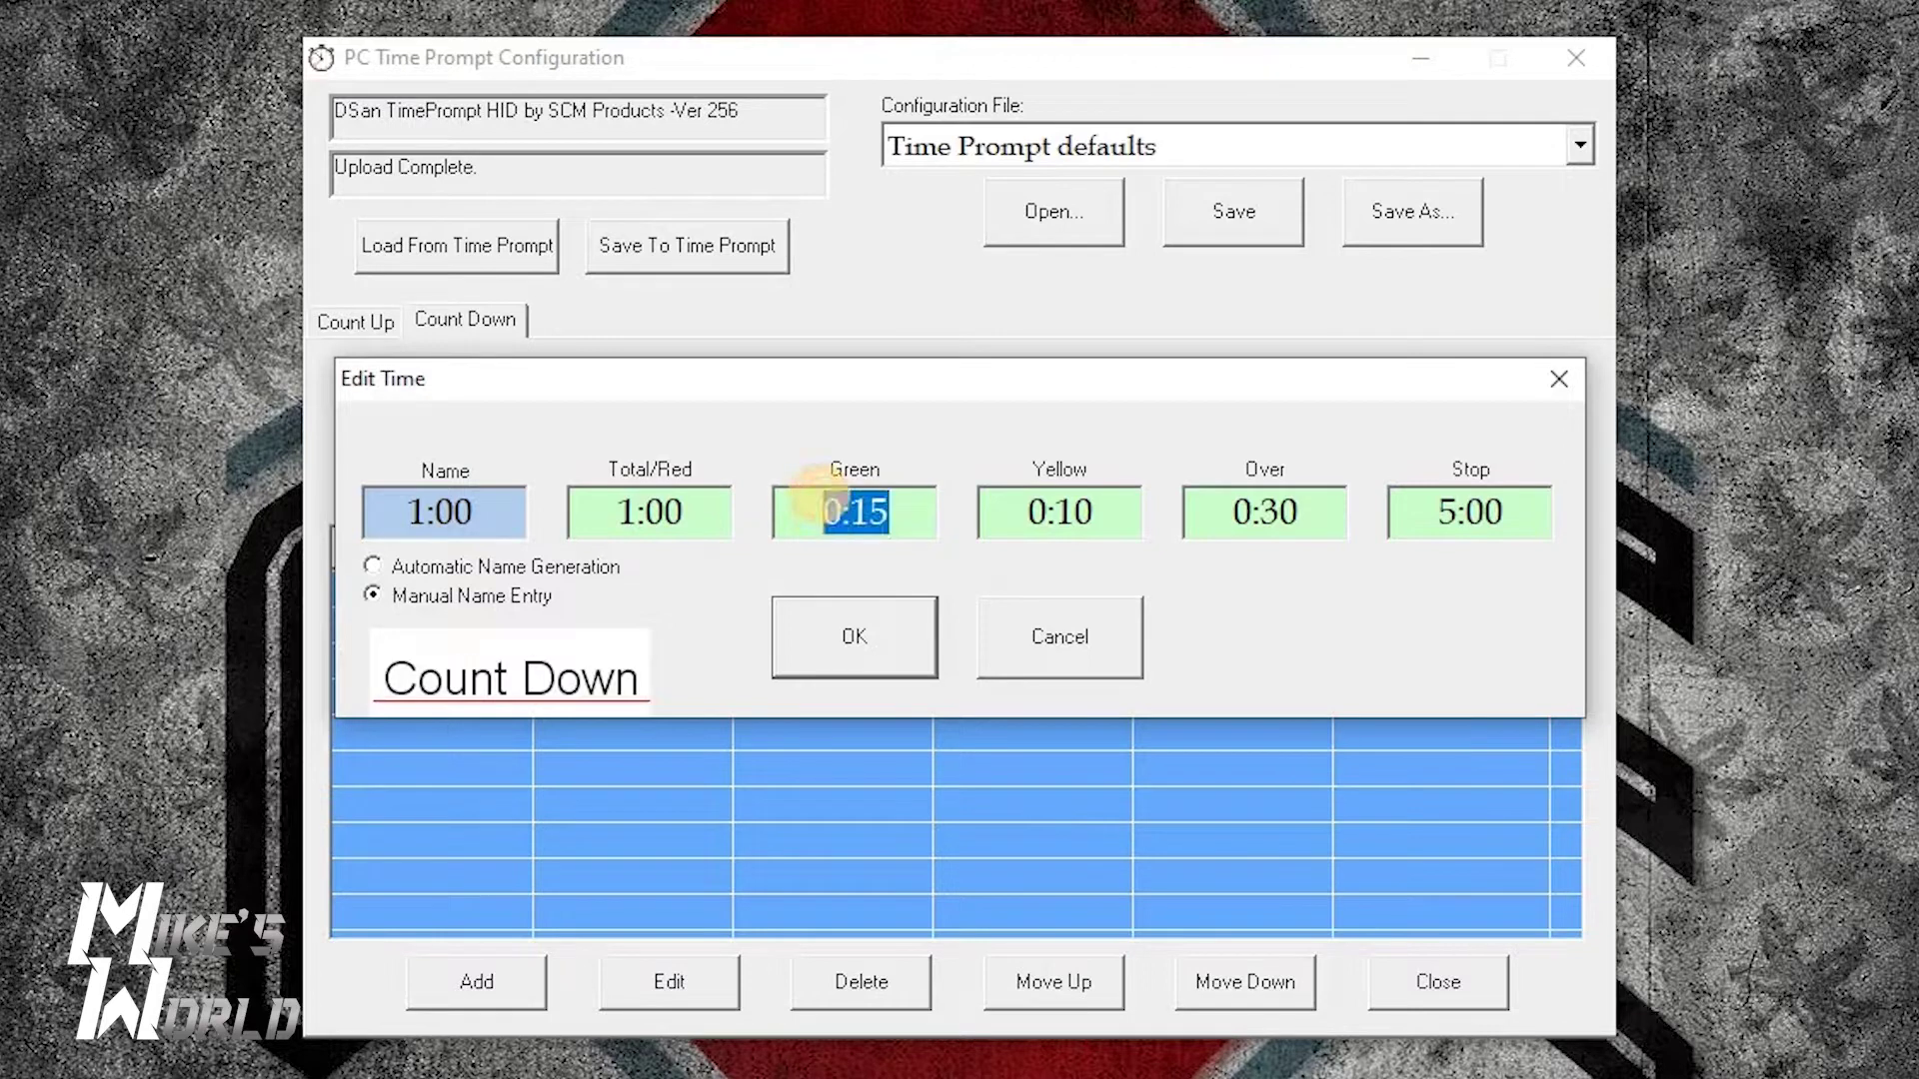
text(1:00)
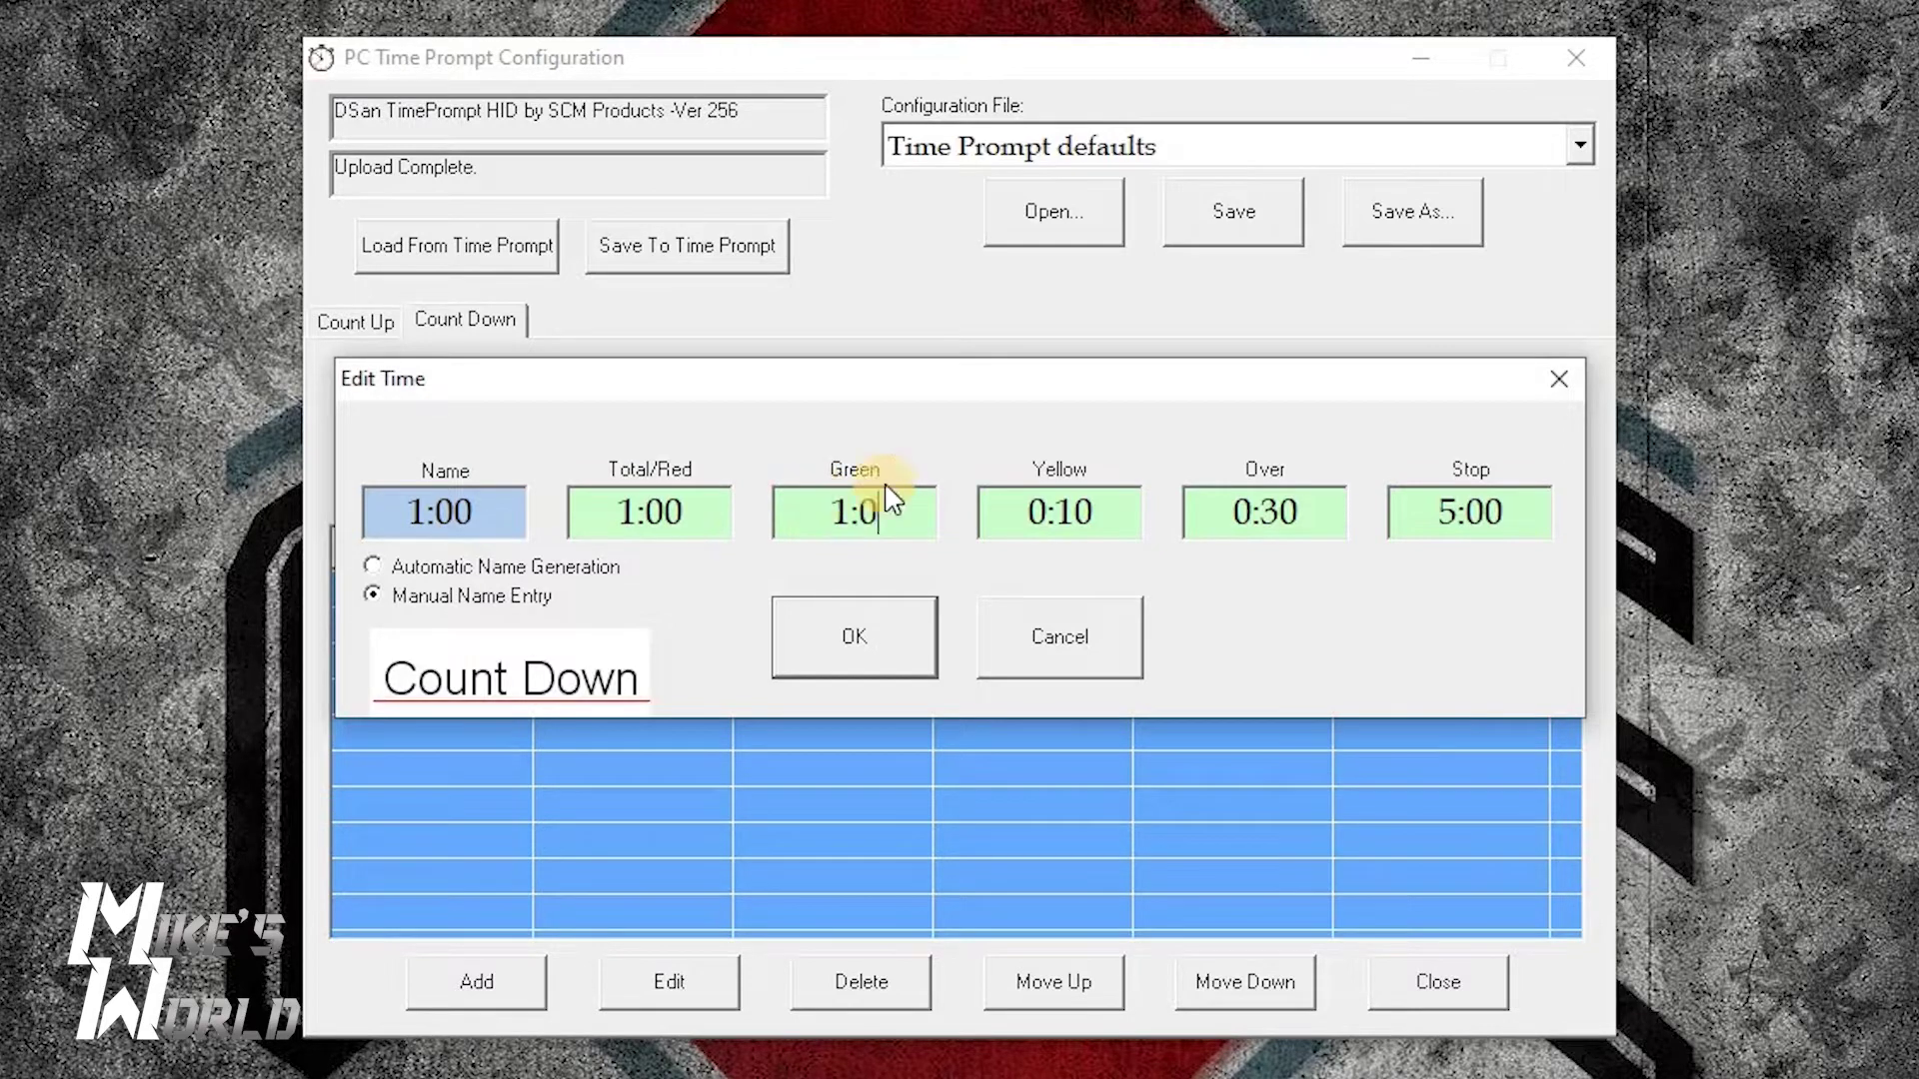
Set the 1:00 program's yellow time to 0:15 and its over time to 0:10.
click(1071, 510)
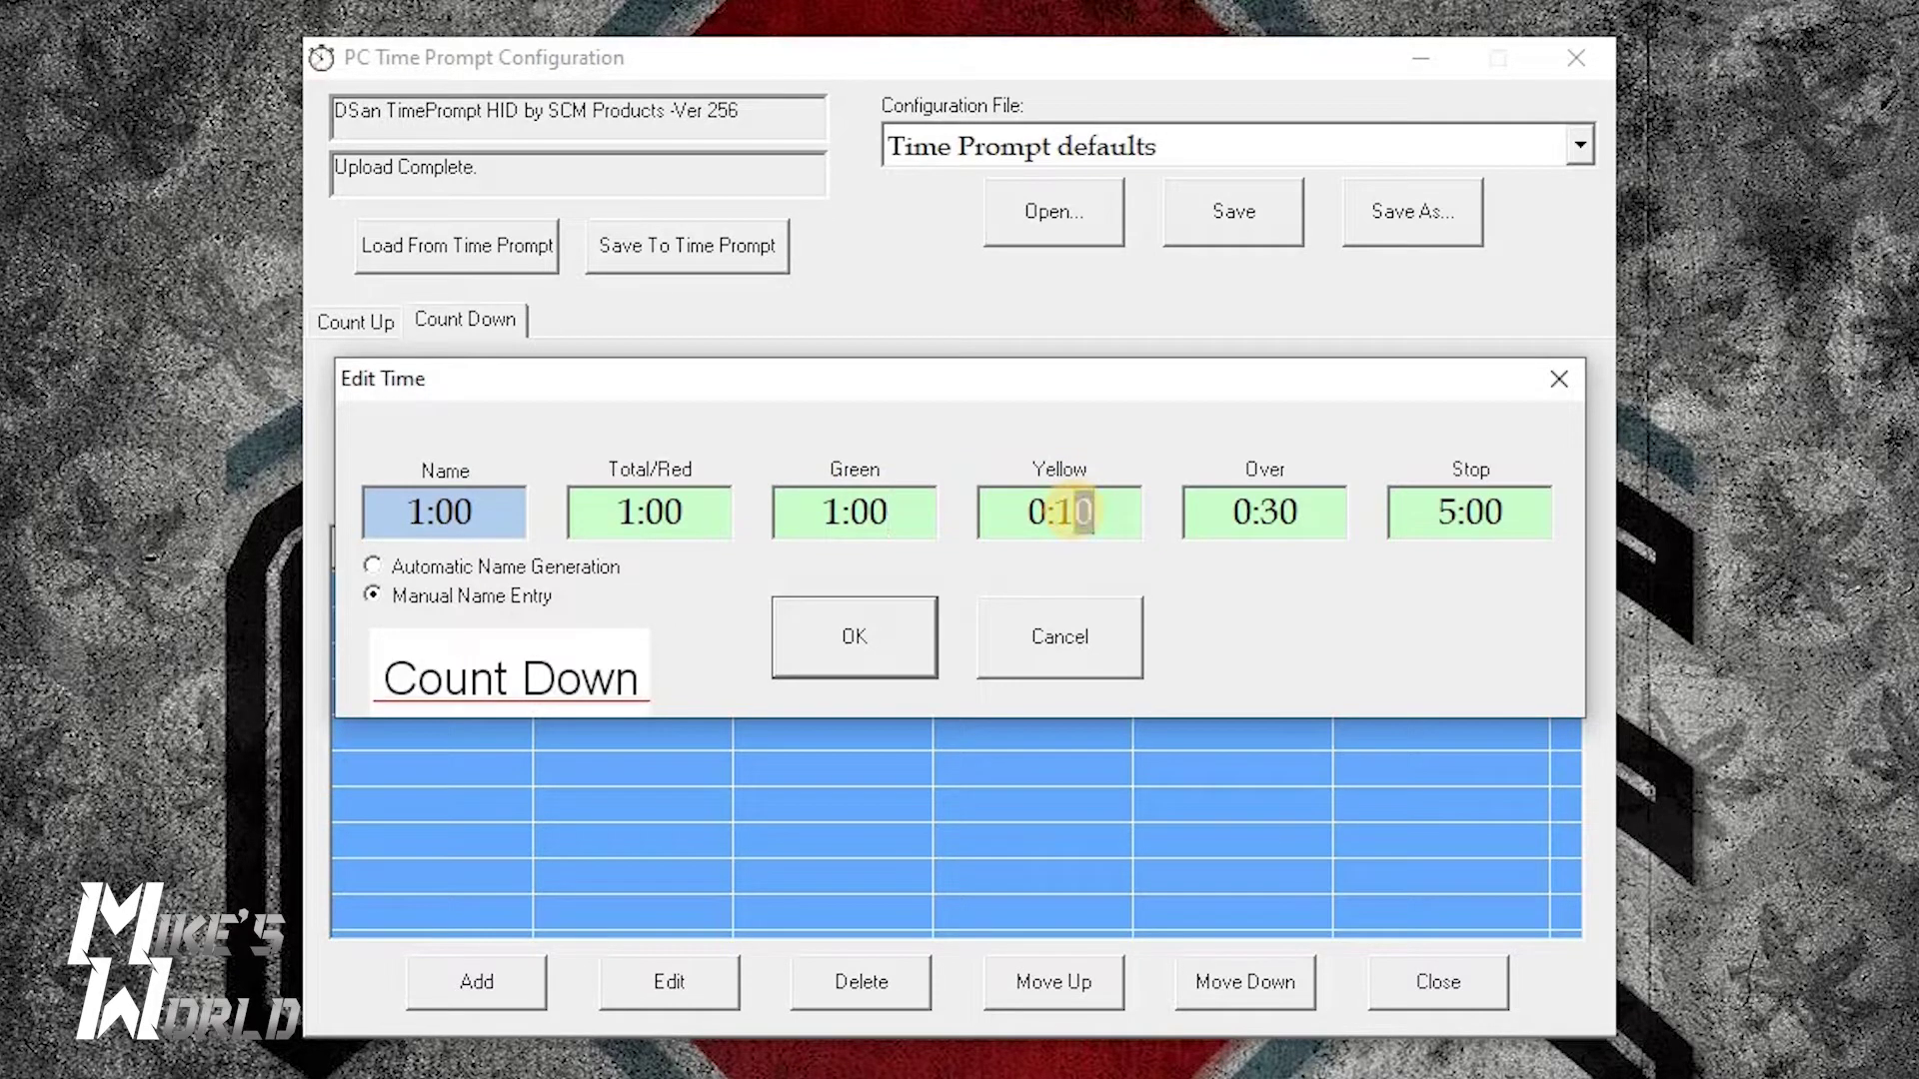
text(5)
double_click(1269, 505)
text(10)
Set the 1:00 program's stop time to 0:15 and accept the edited program.
click(1435, 507)
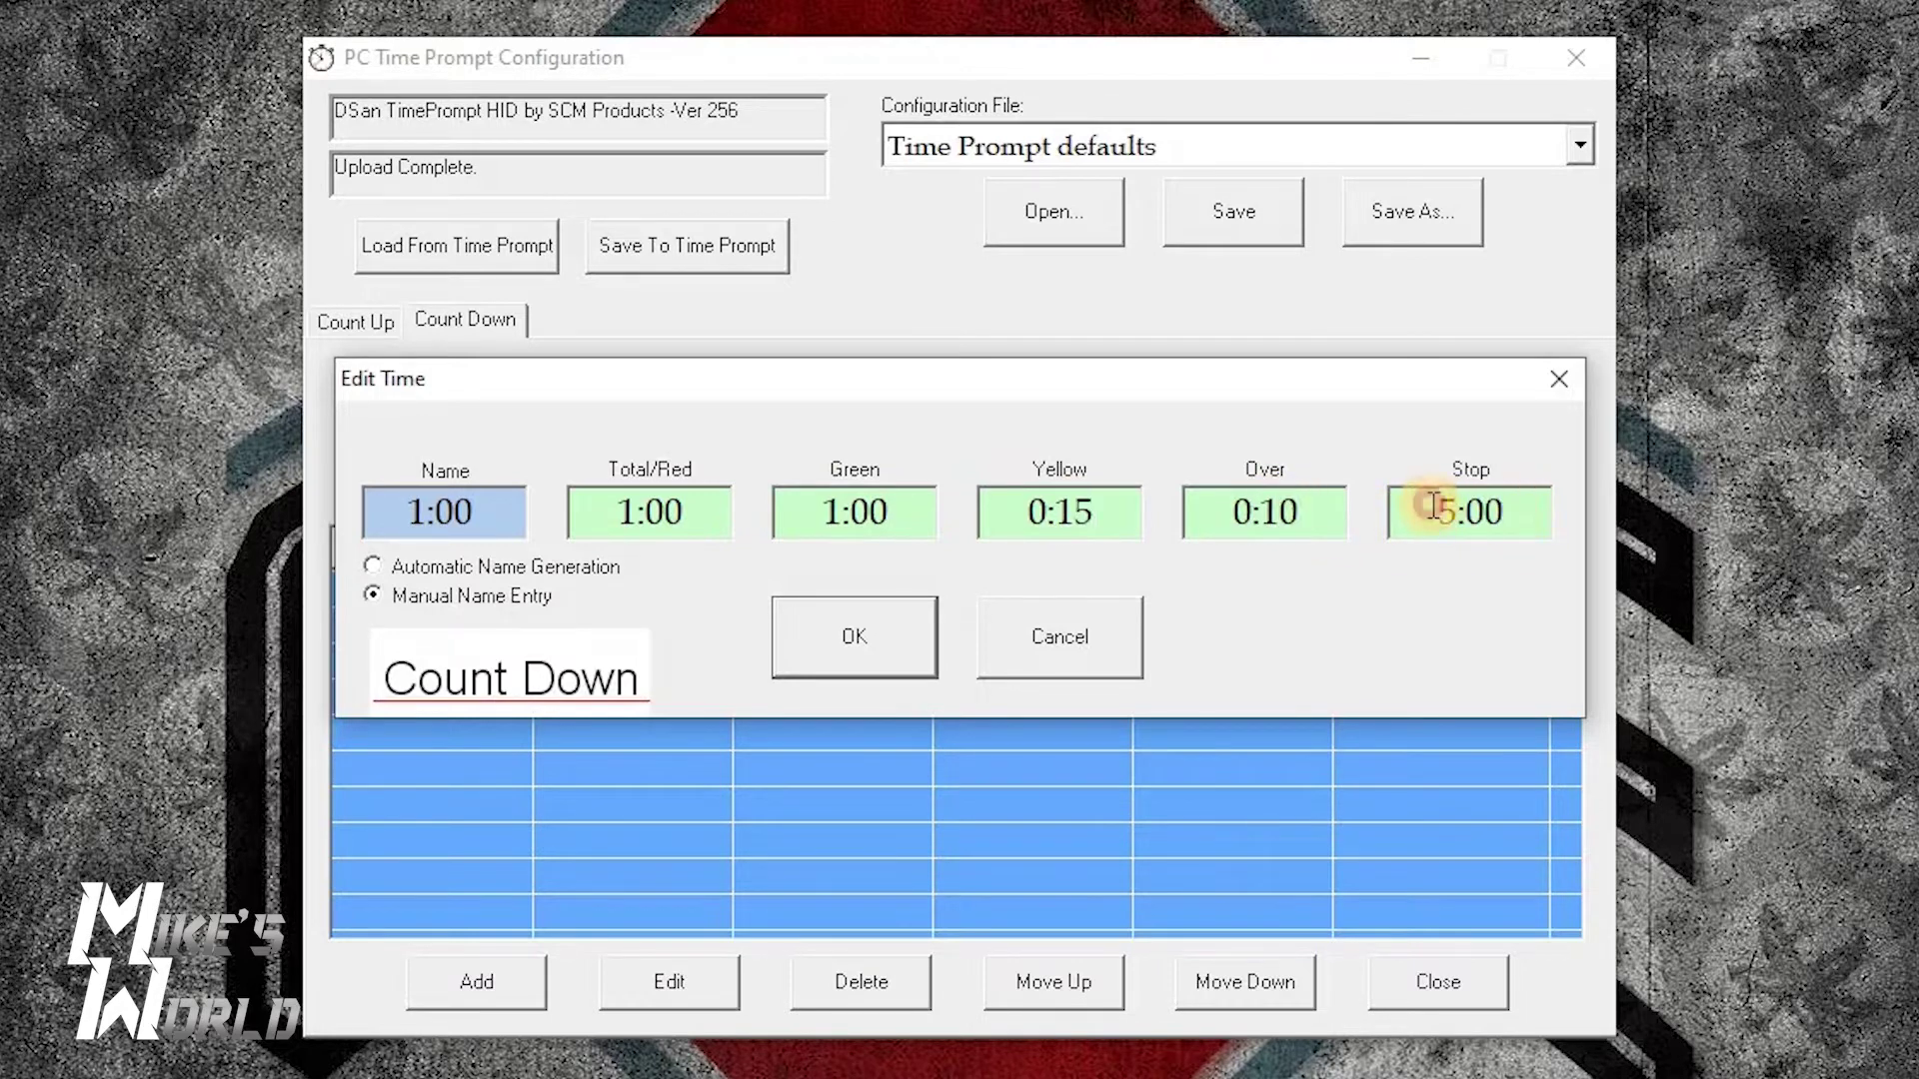
key(shift+End)
text(0:15)
click(893, 639)
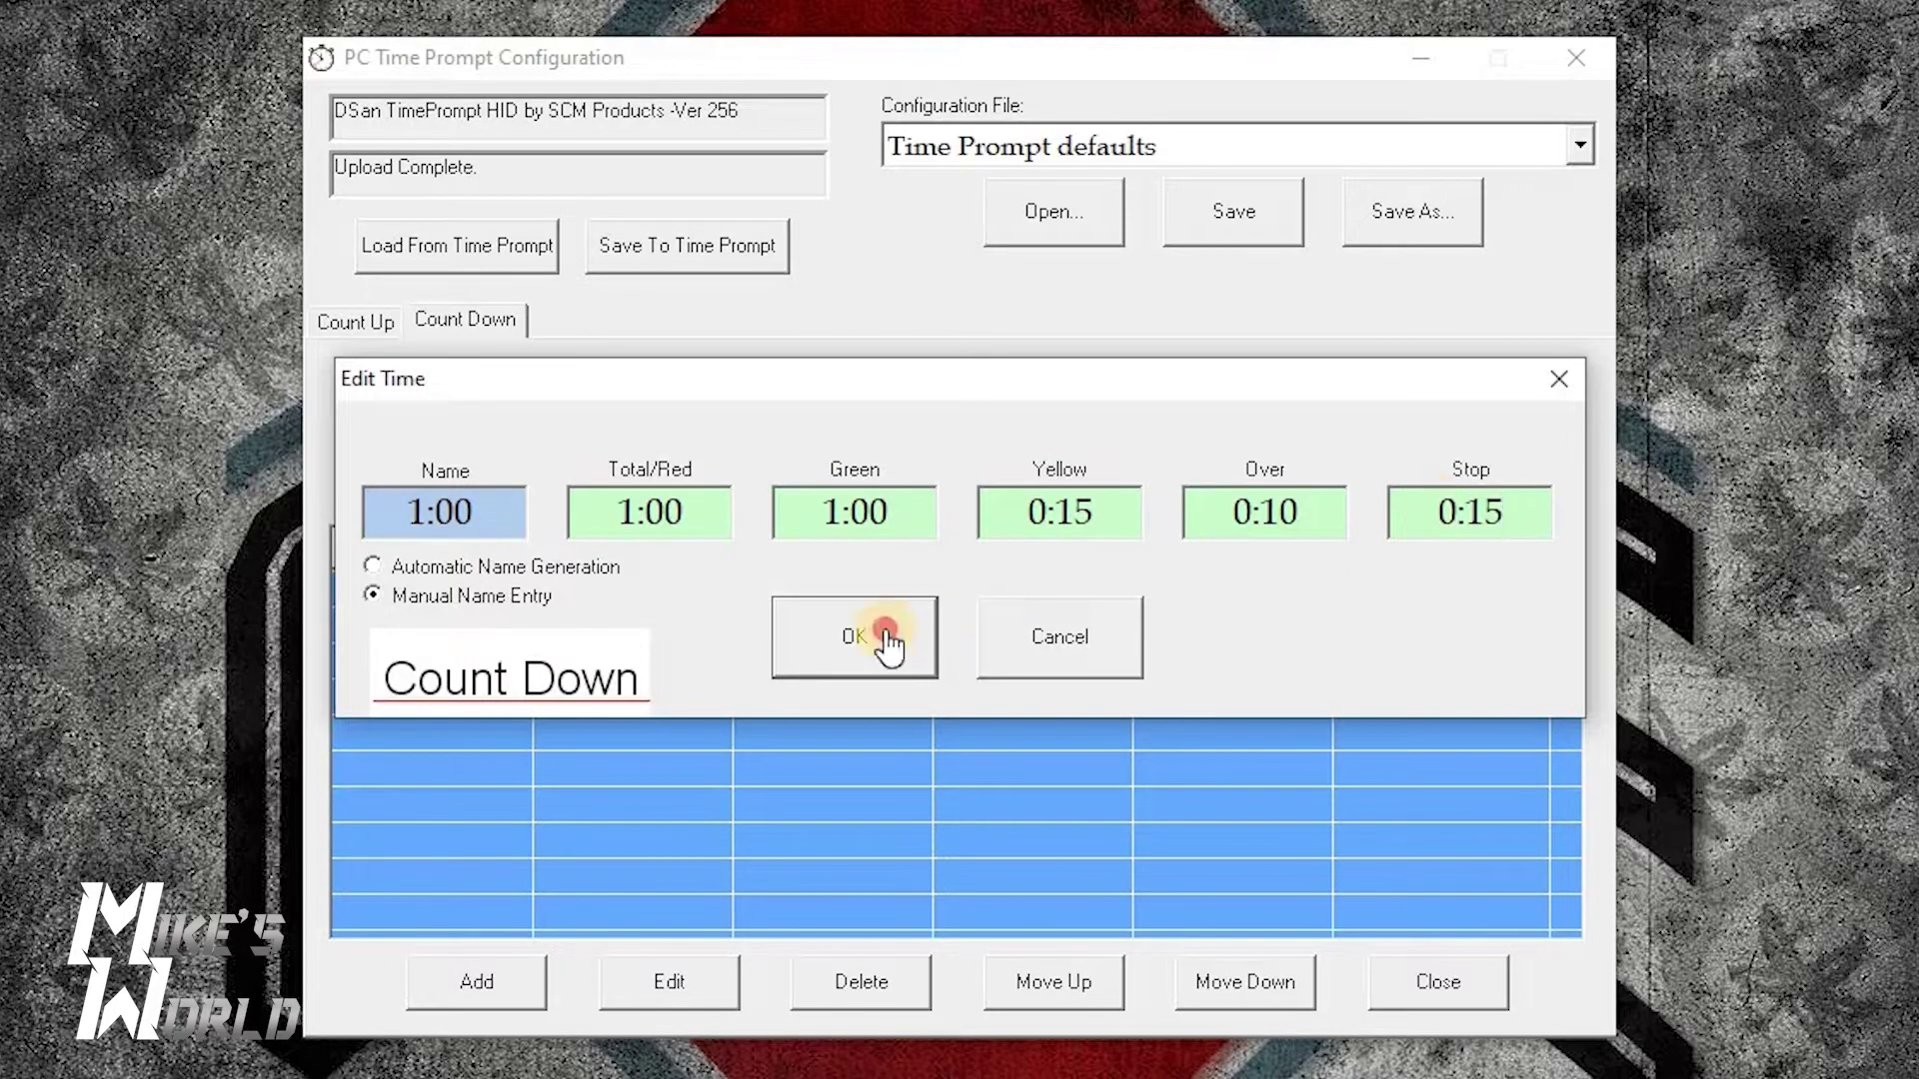
Edit the 0:30 count-down program with manual name entry, setting its name and its total/red time to 2:00.
click(476, 663)
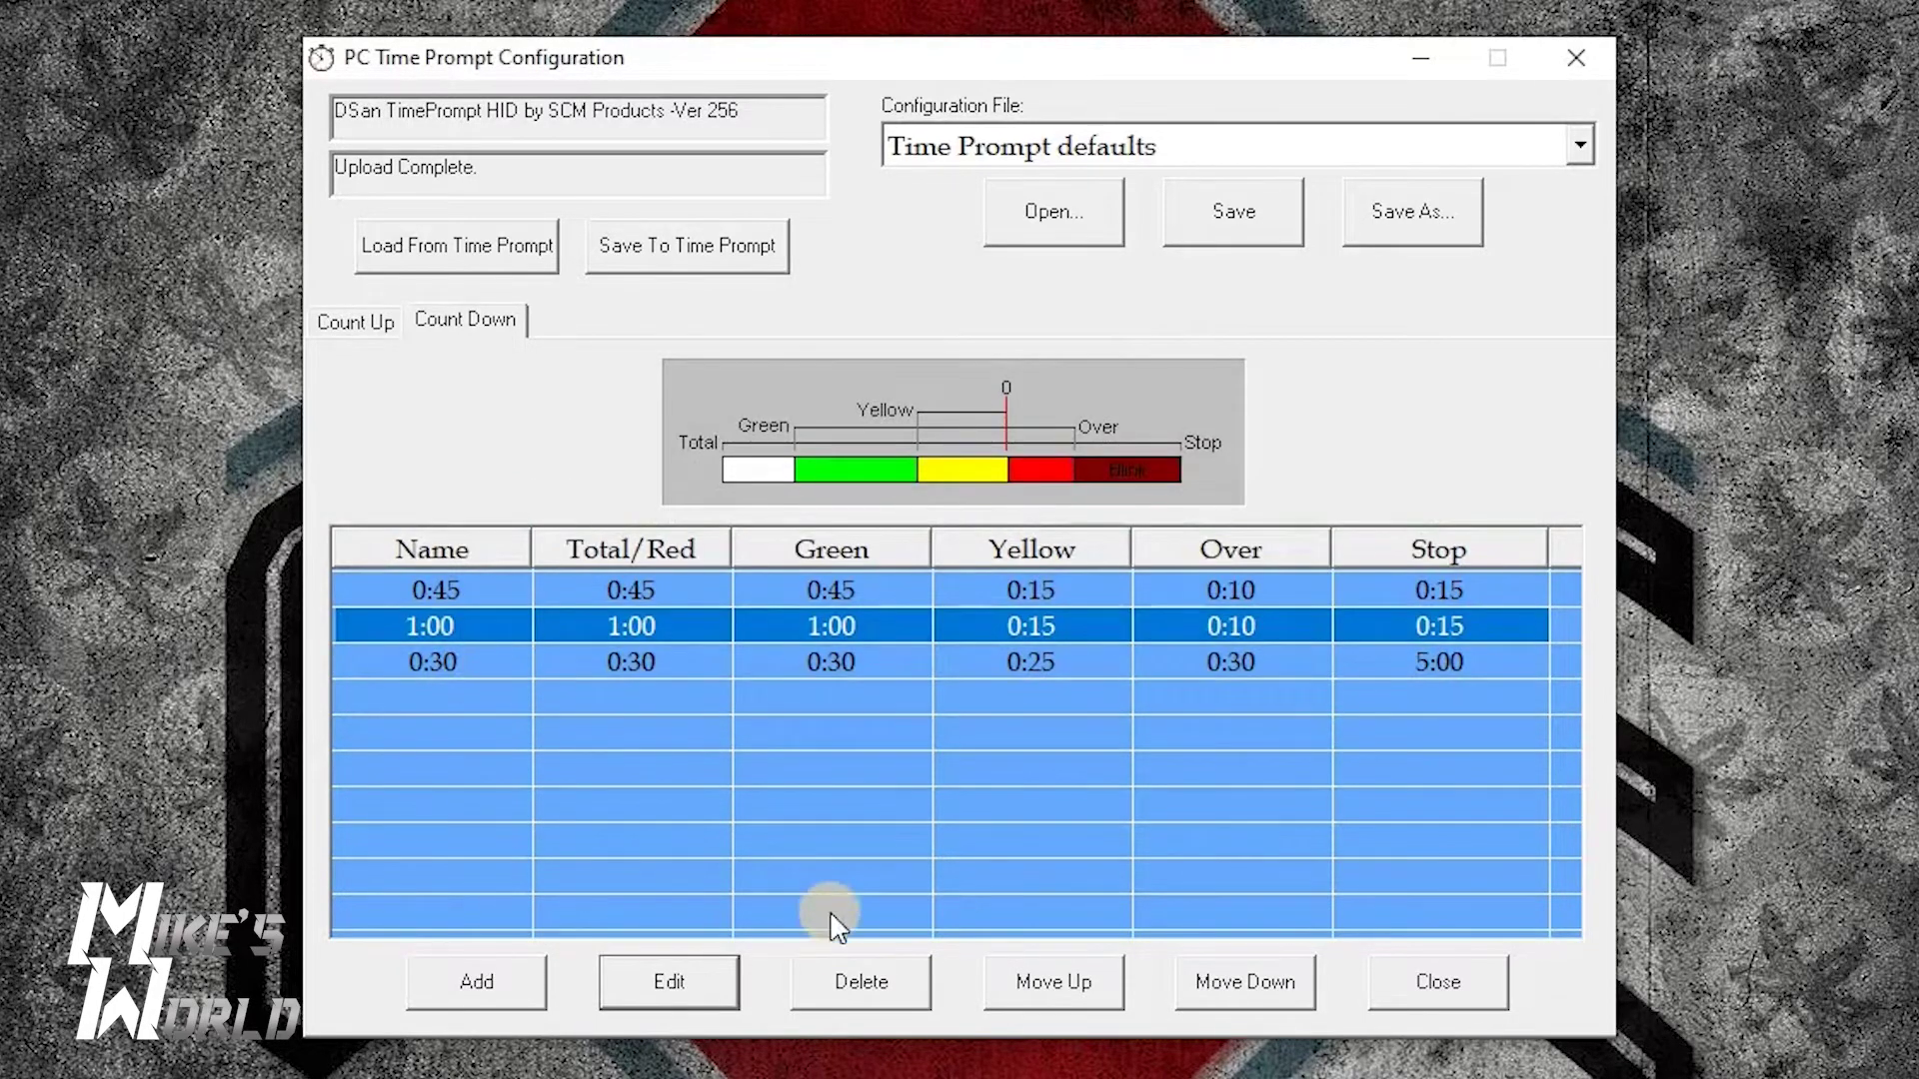
click(669, 981)
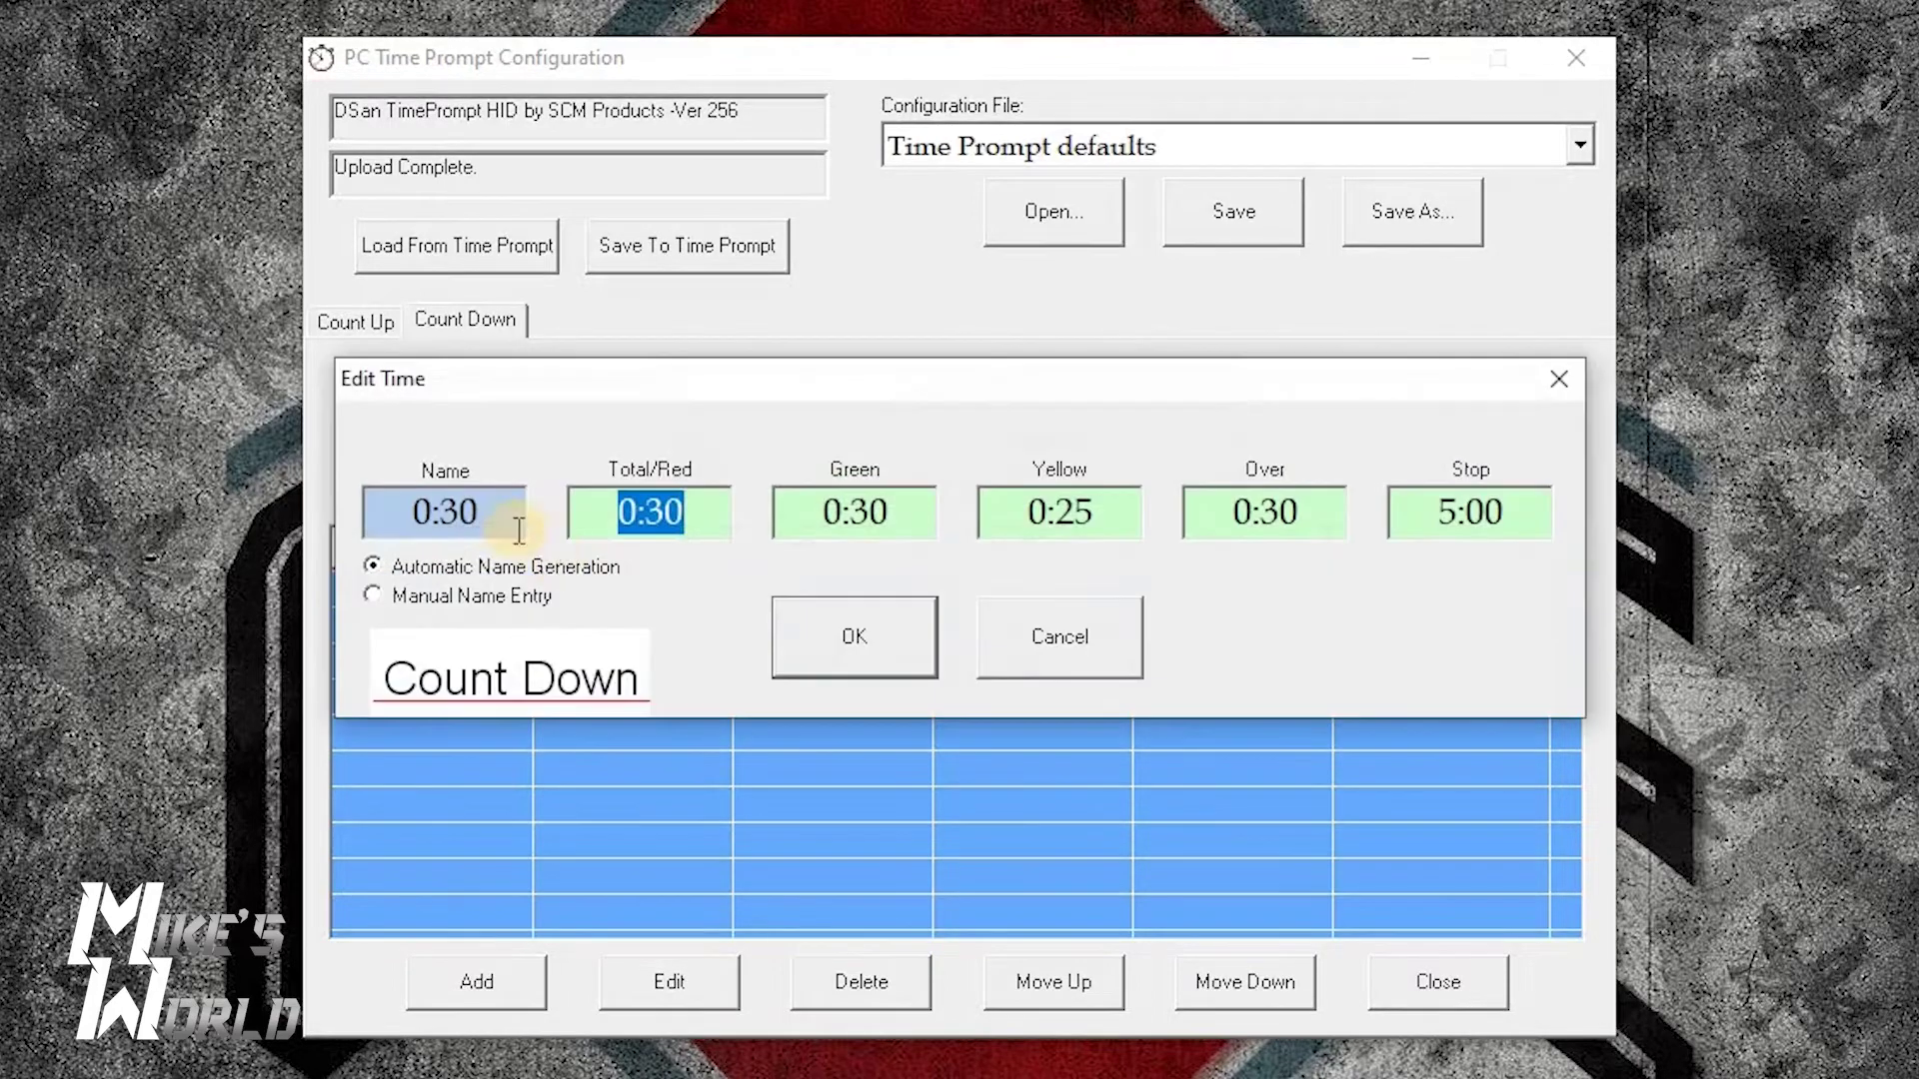
click(374, 596)
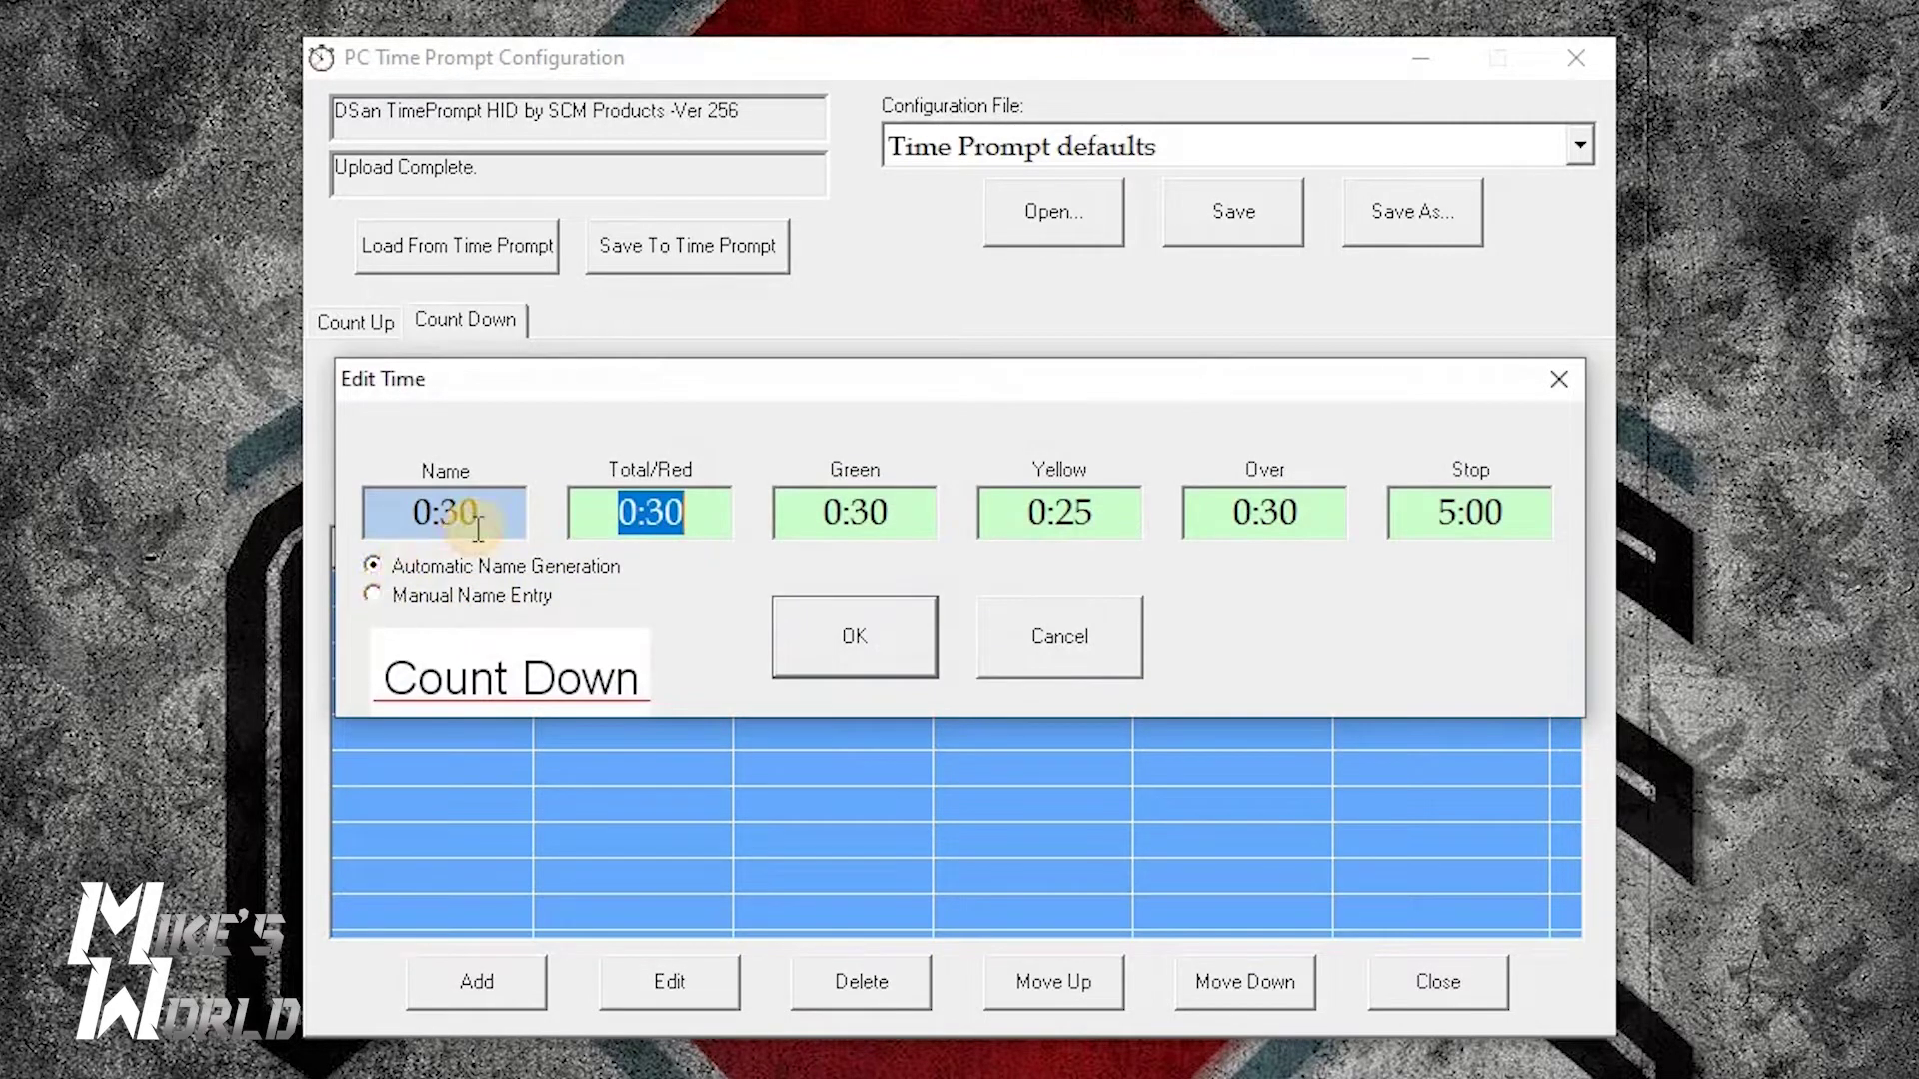
click(490, 515)
drag(490, 515, 414, 510)
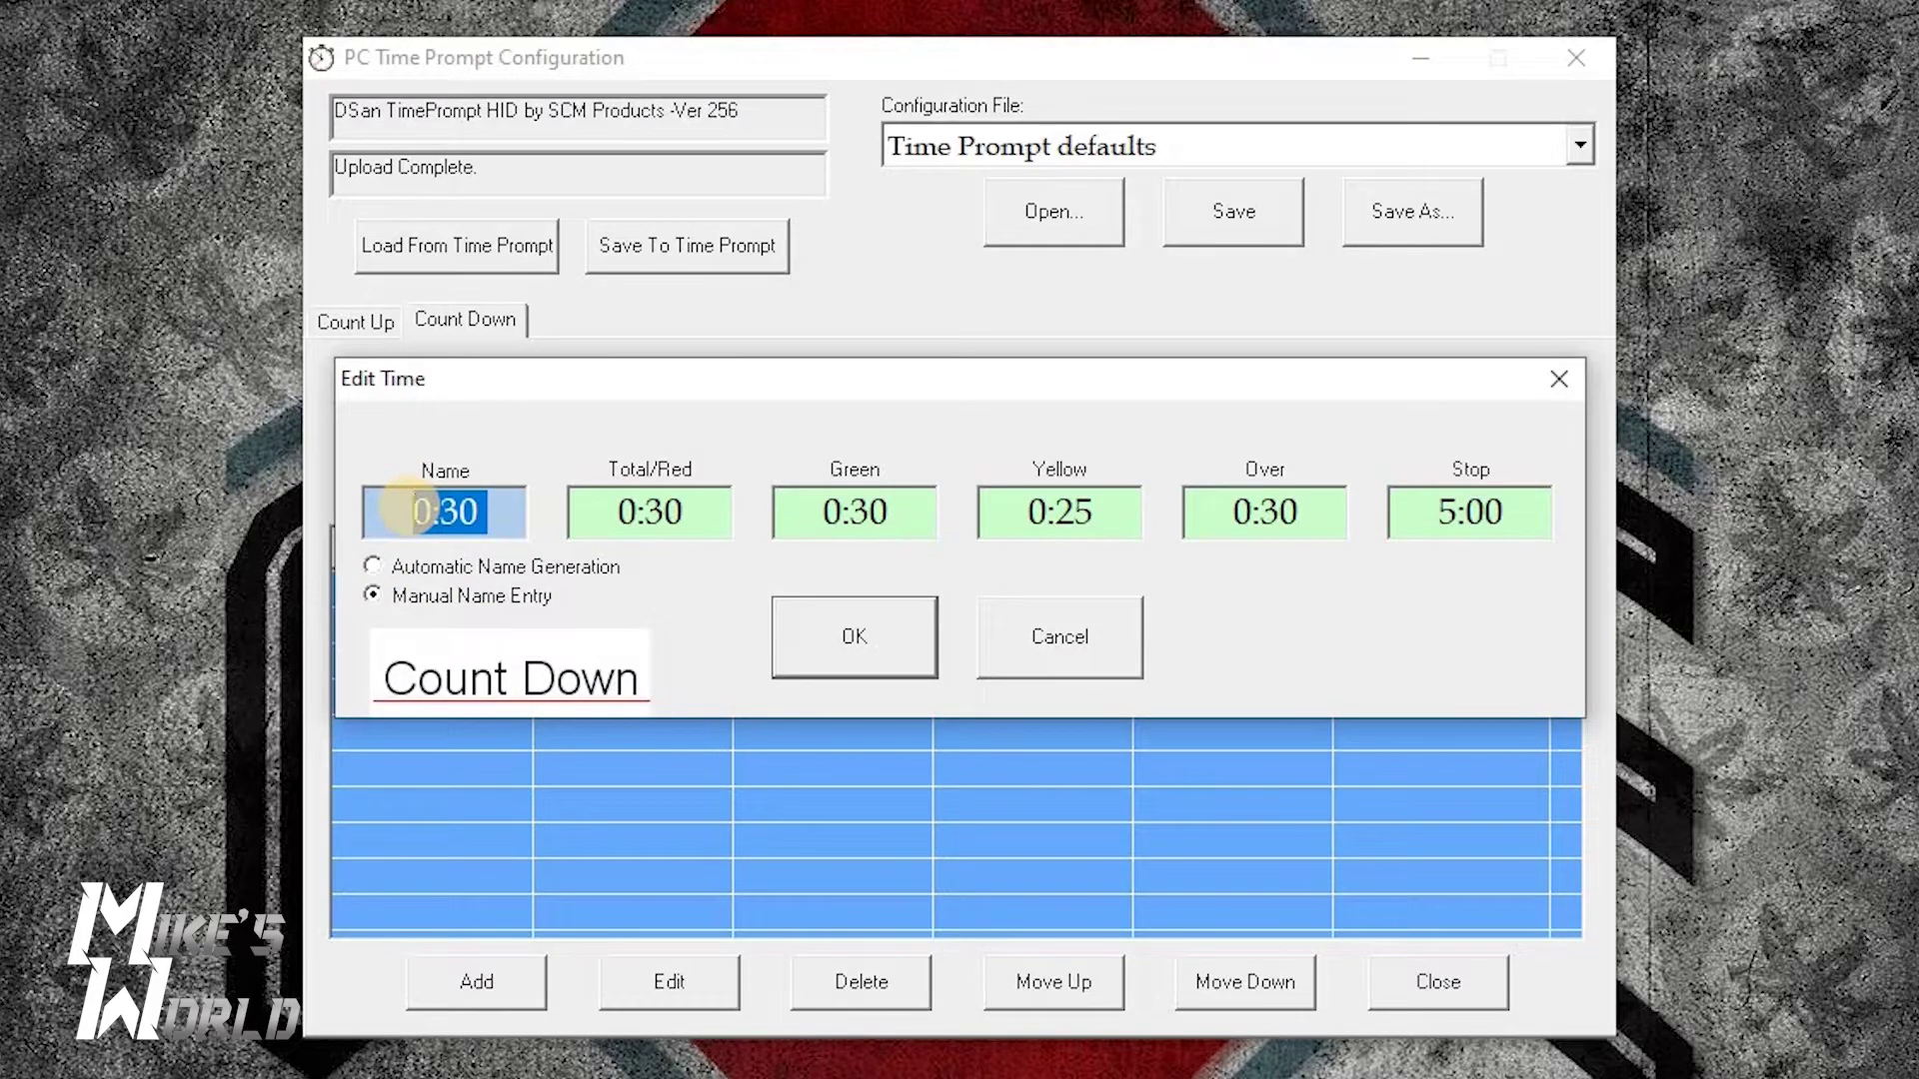
text(2:00)
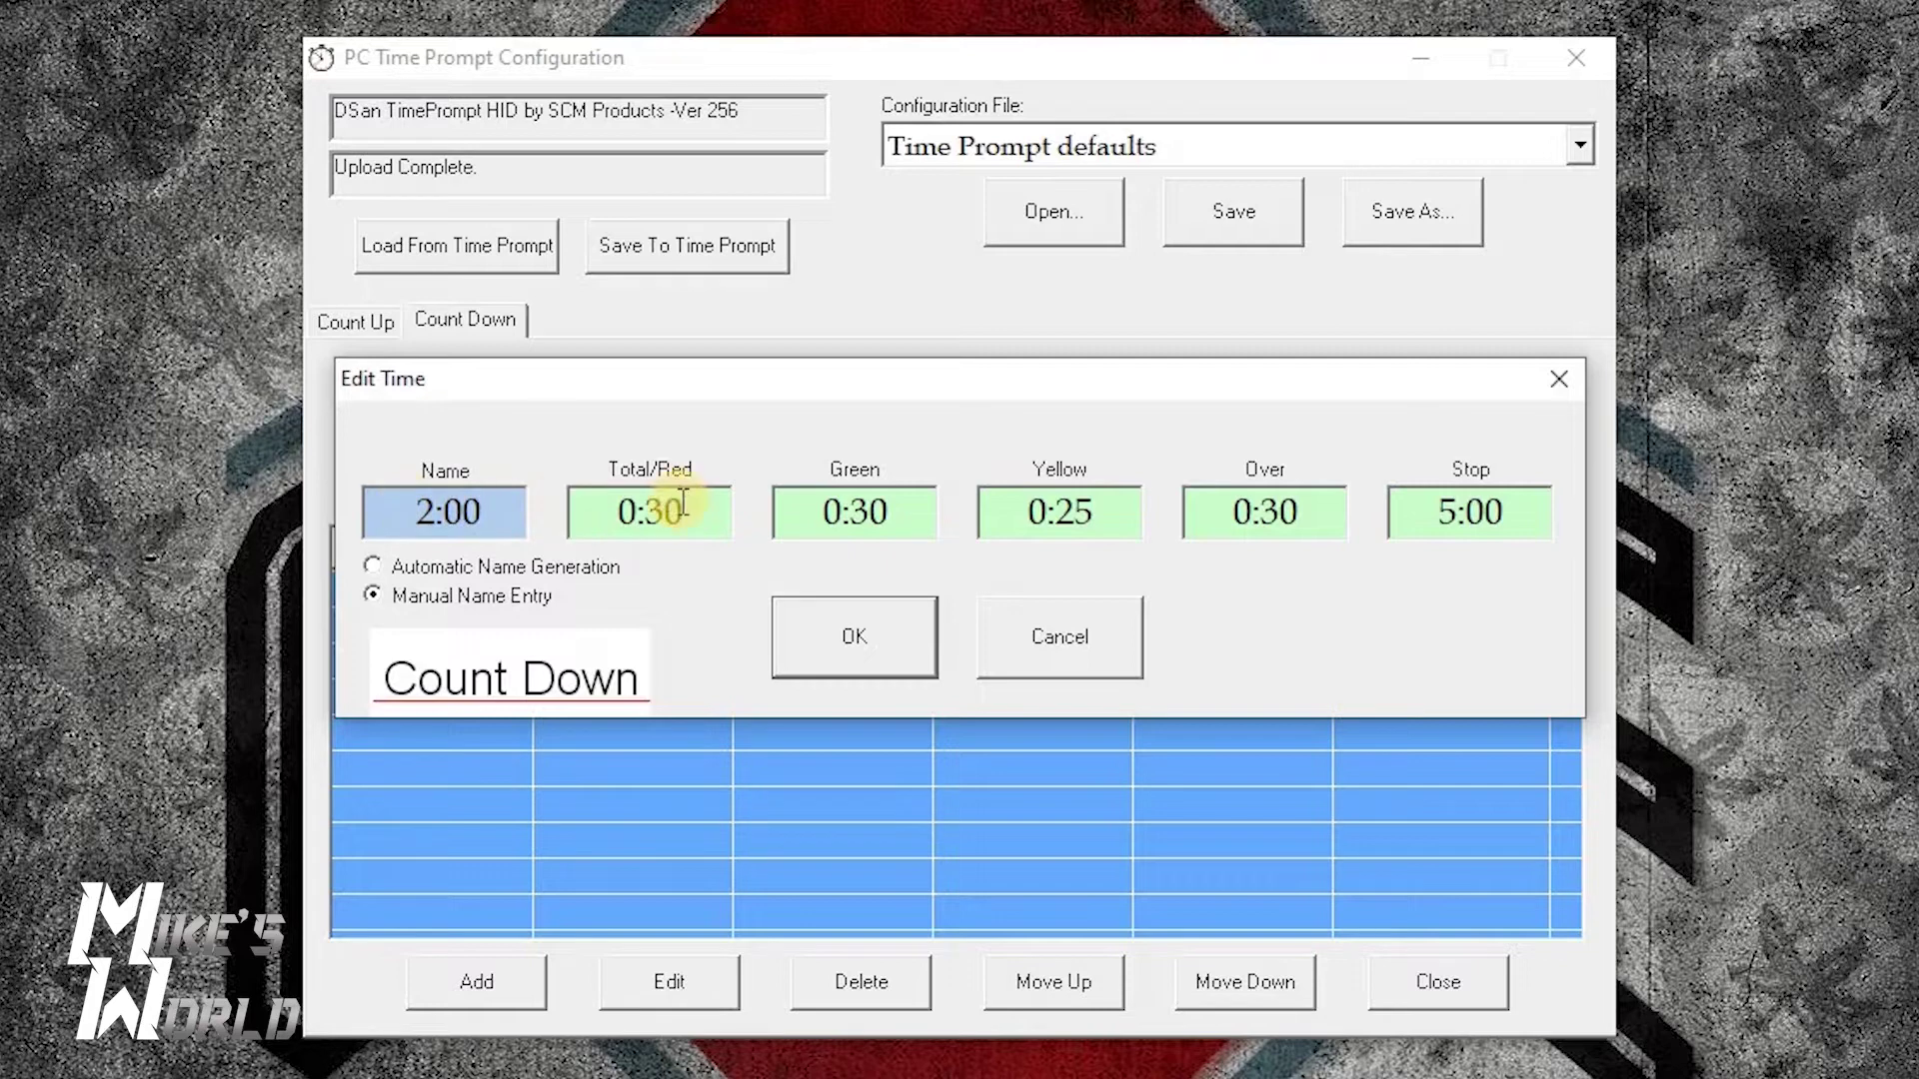
double_click(627, 506)
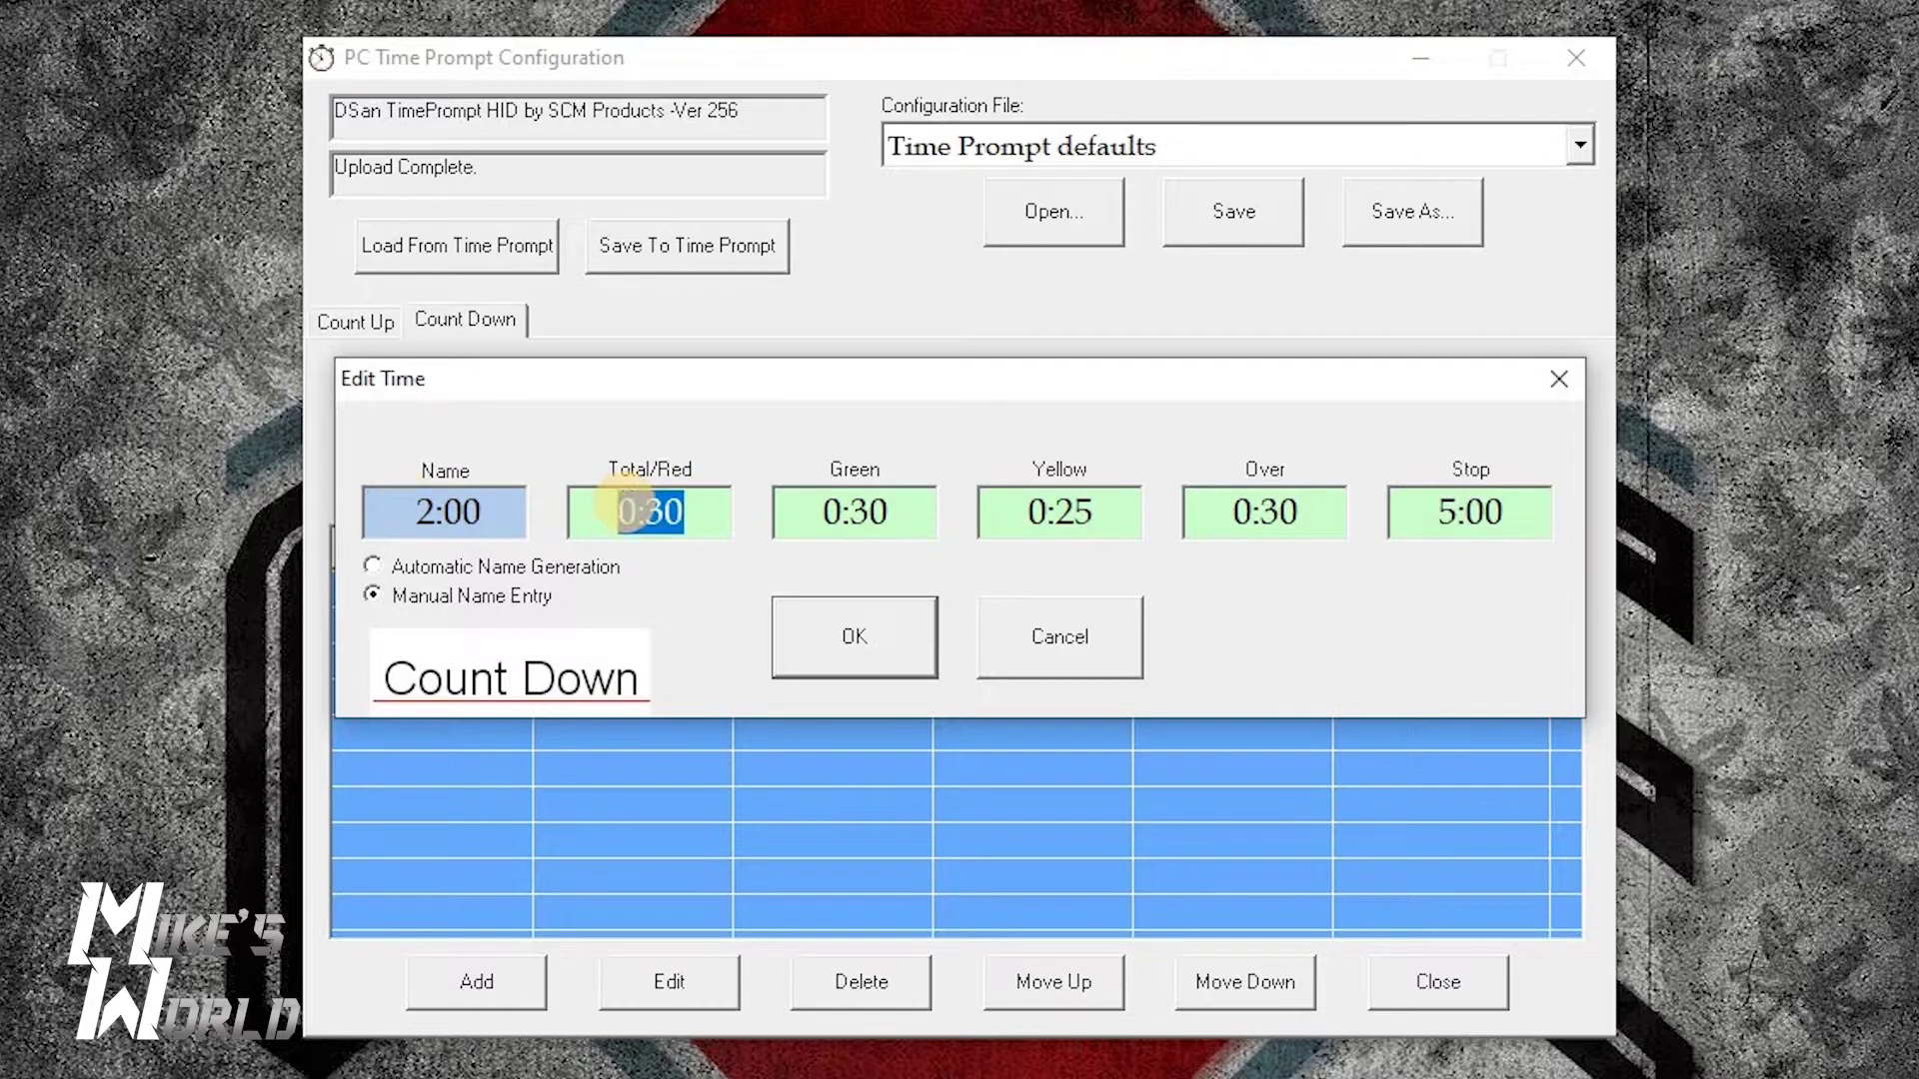
text(2:00)
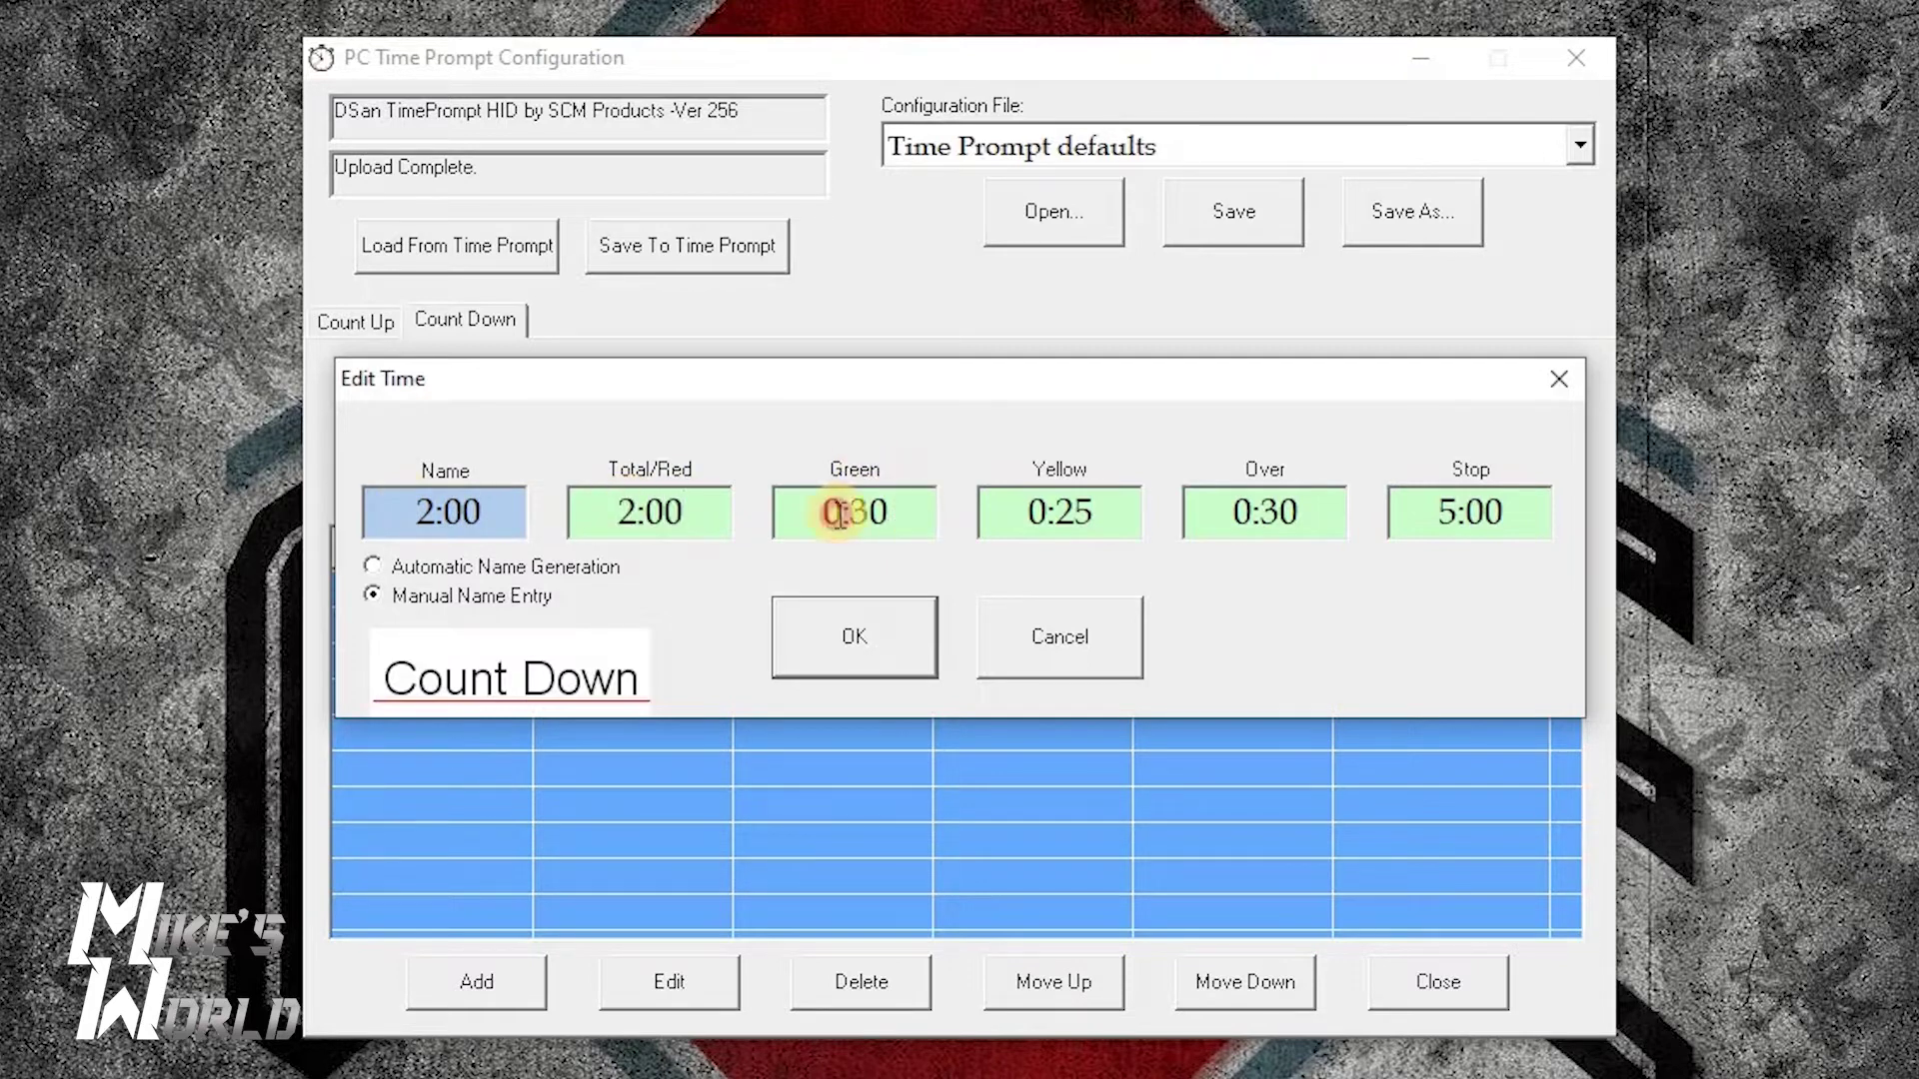
Set the 2:00 program's green time to 2:00 and its yellow time to 0:15.
double_click(805, 513)
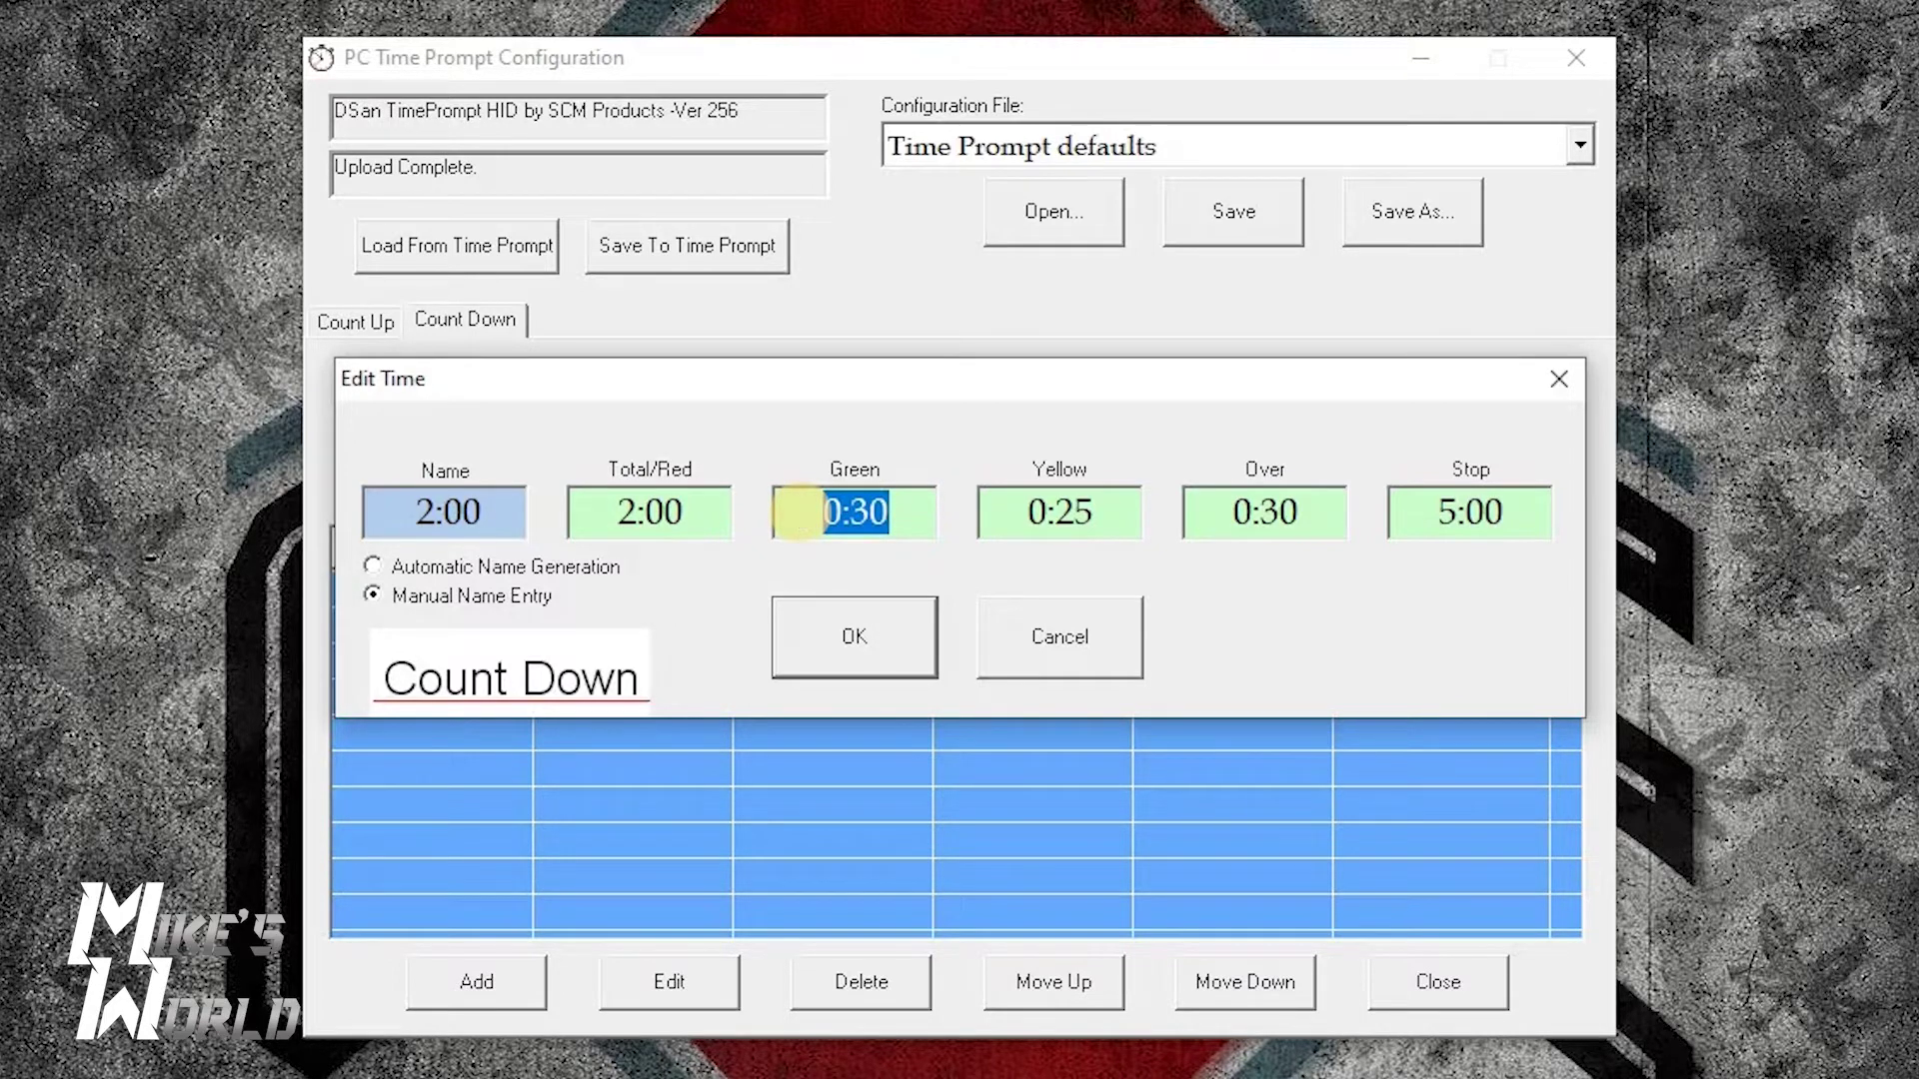
text(2:00)
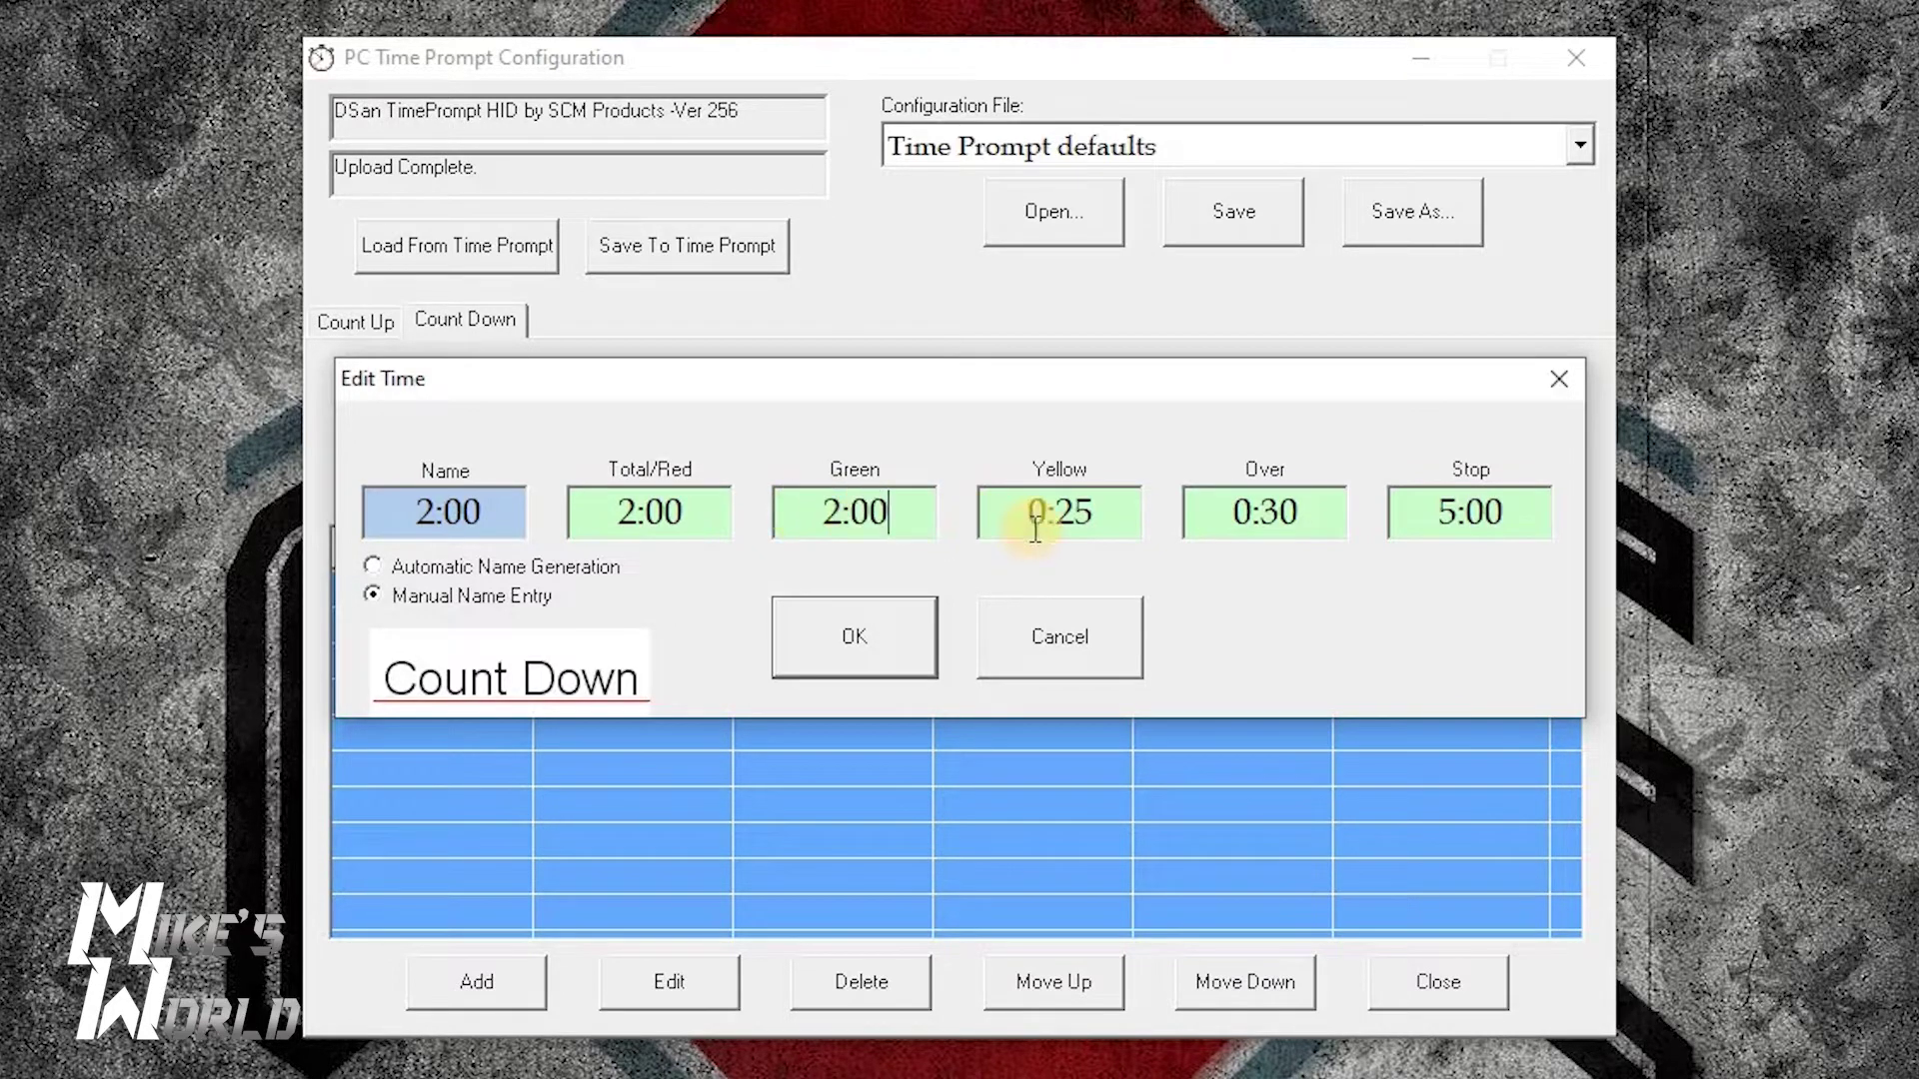
drag(1098, 509, 1053, 508)
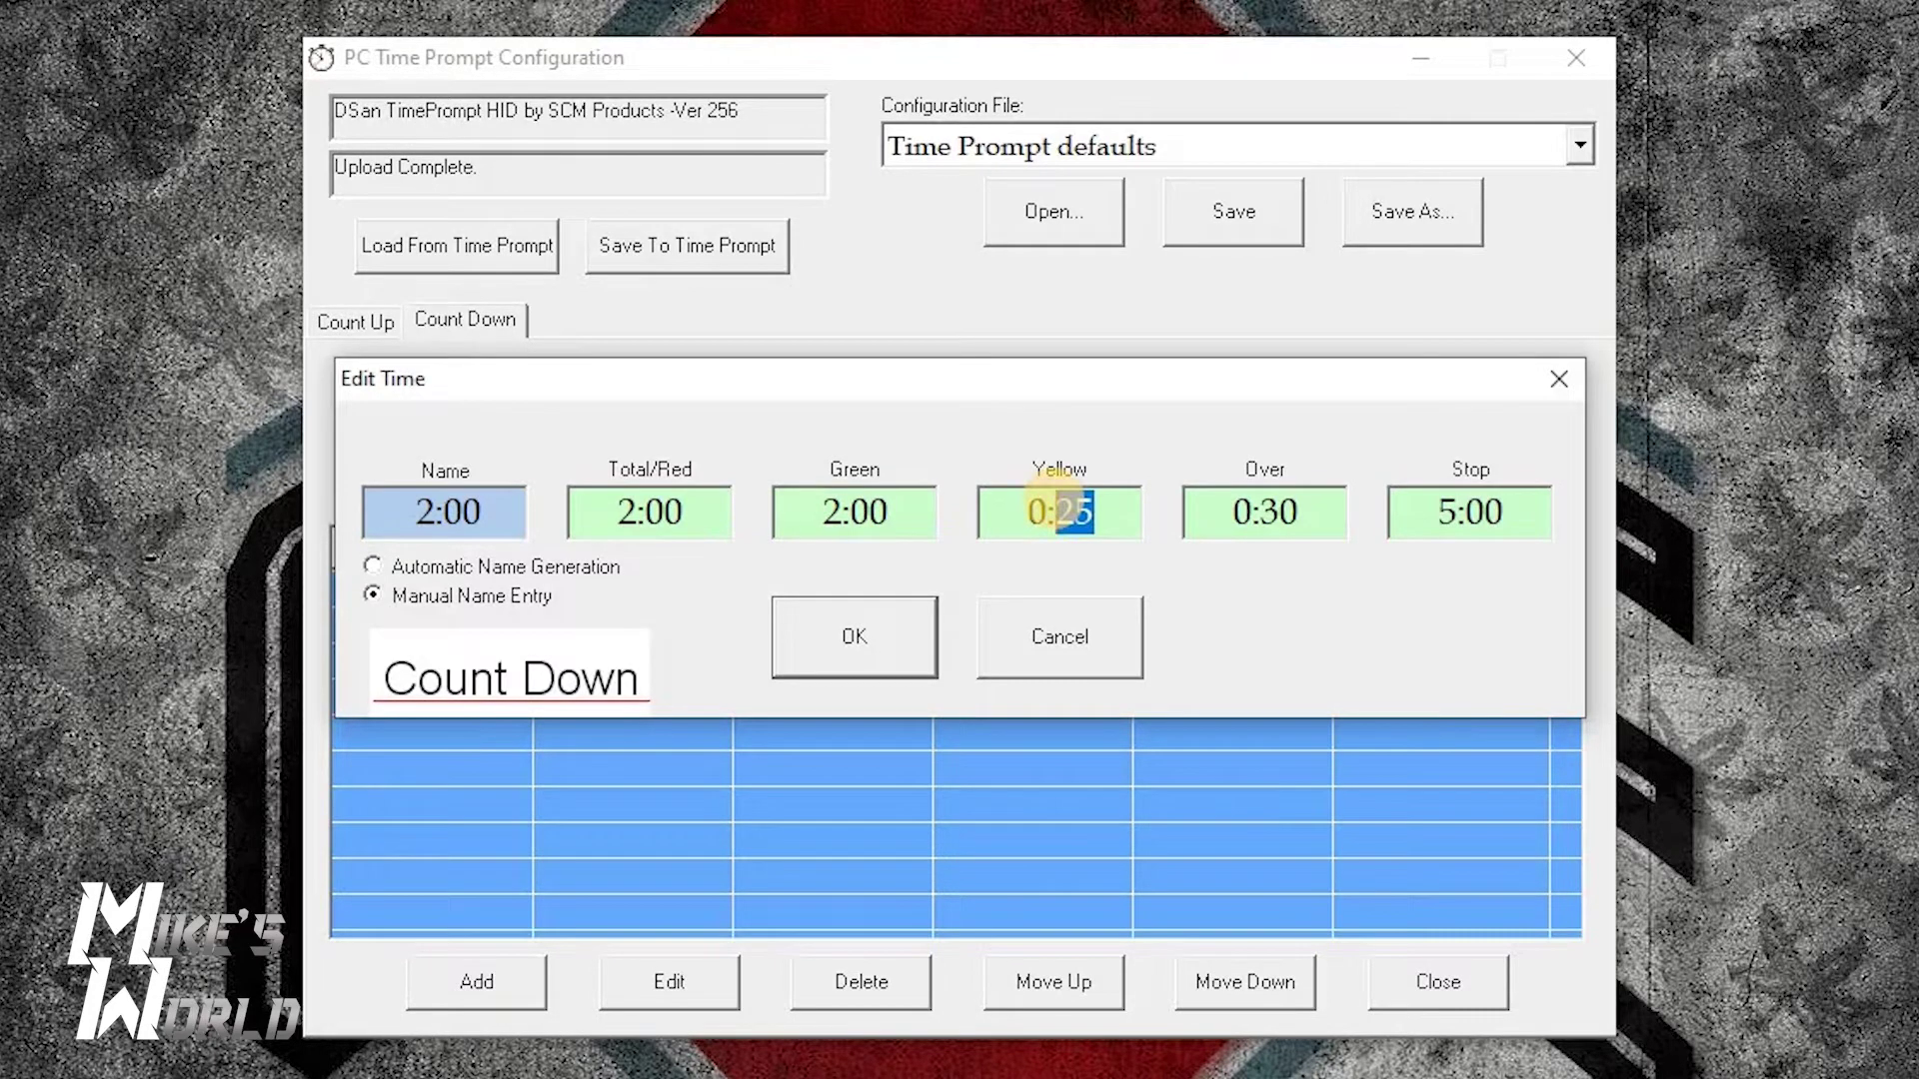
text(15)
Set the 2:00 program's over time to 0:10 and its stop time to 0:15, and accept the edited program.
click(1289, 514)
drag(1258, 513, 1299, 513)
text(10)
double_click(1432, 508)
text(0:15)
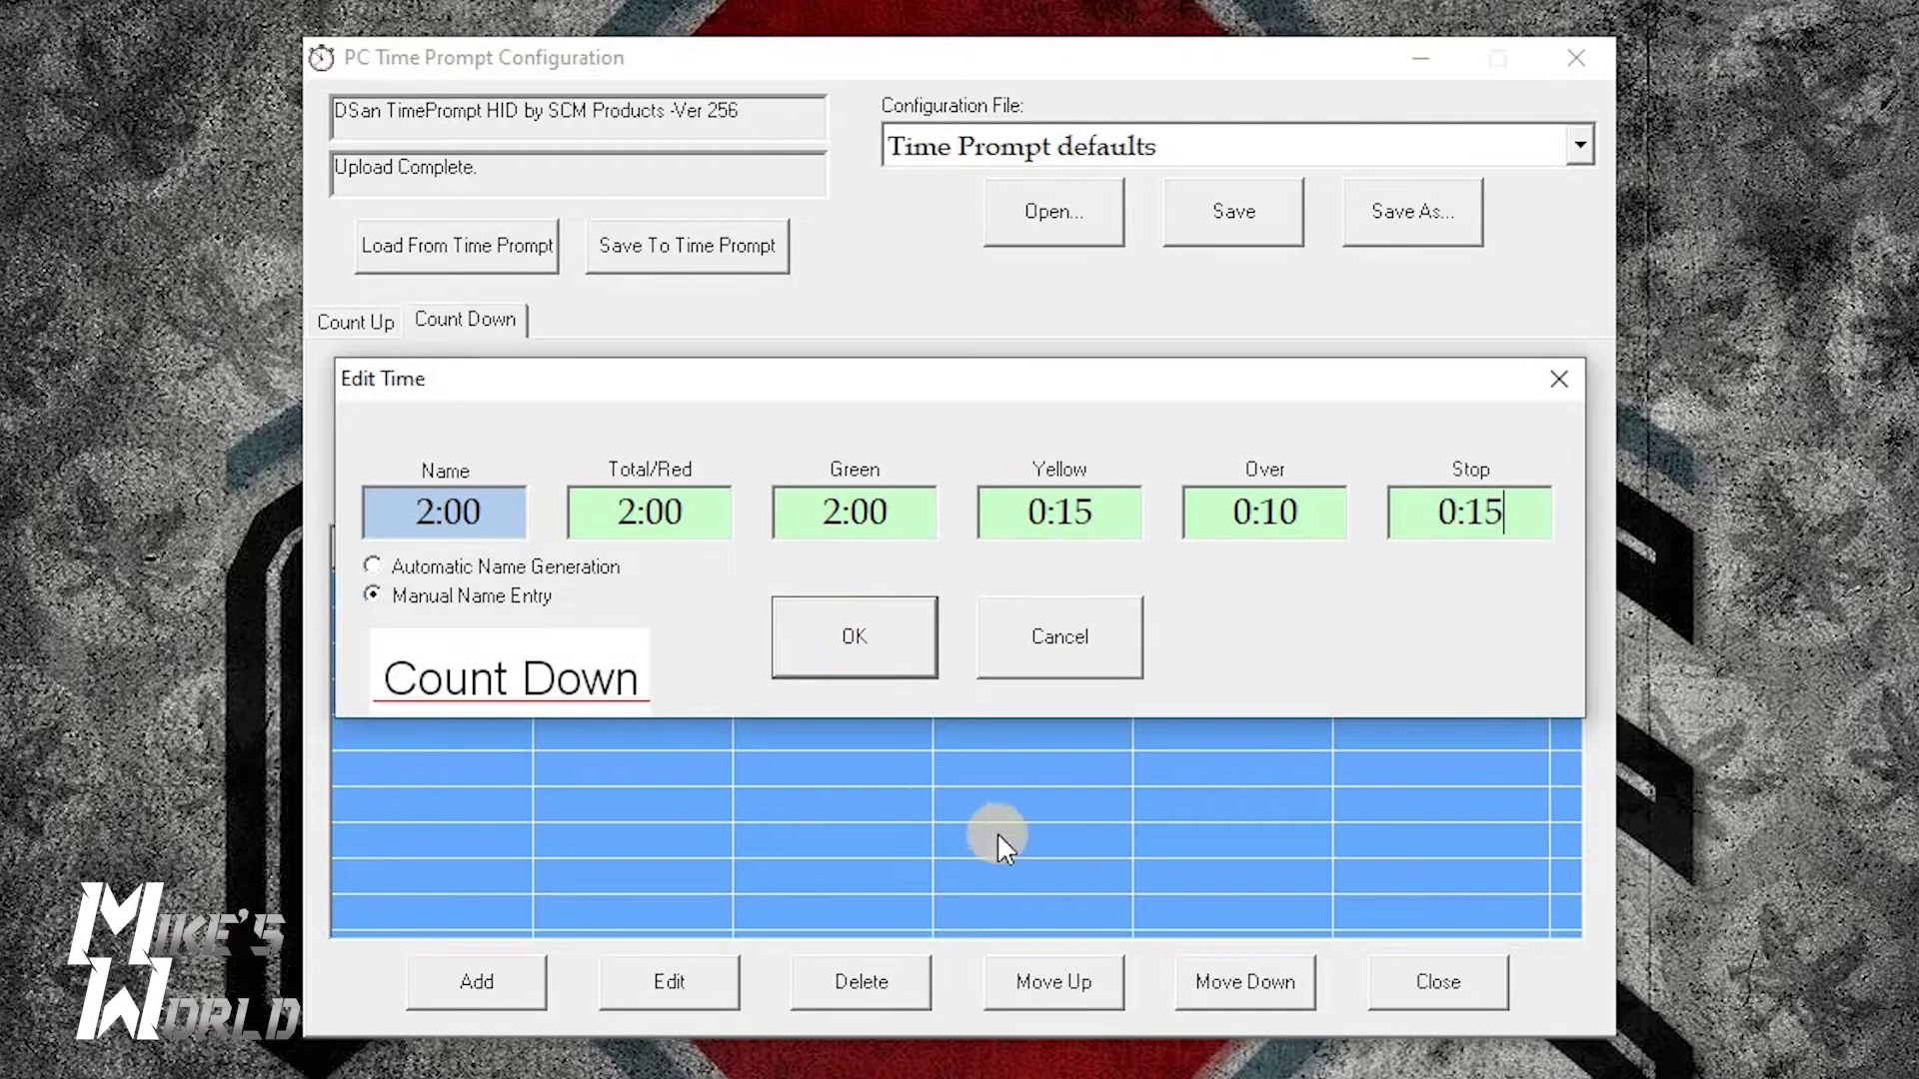
key(Return)
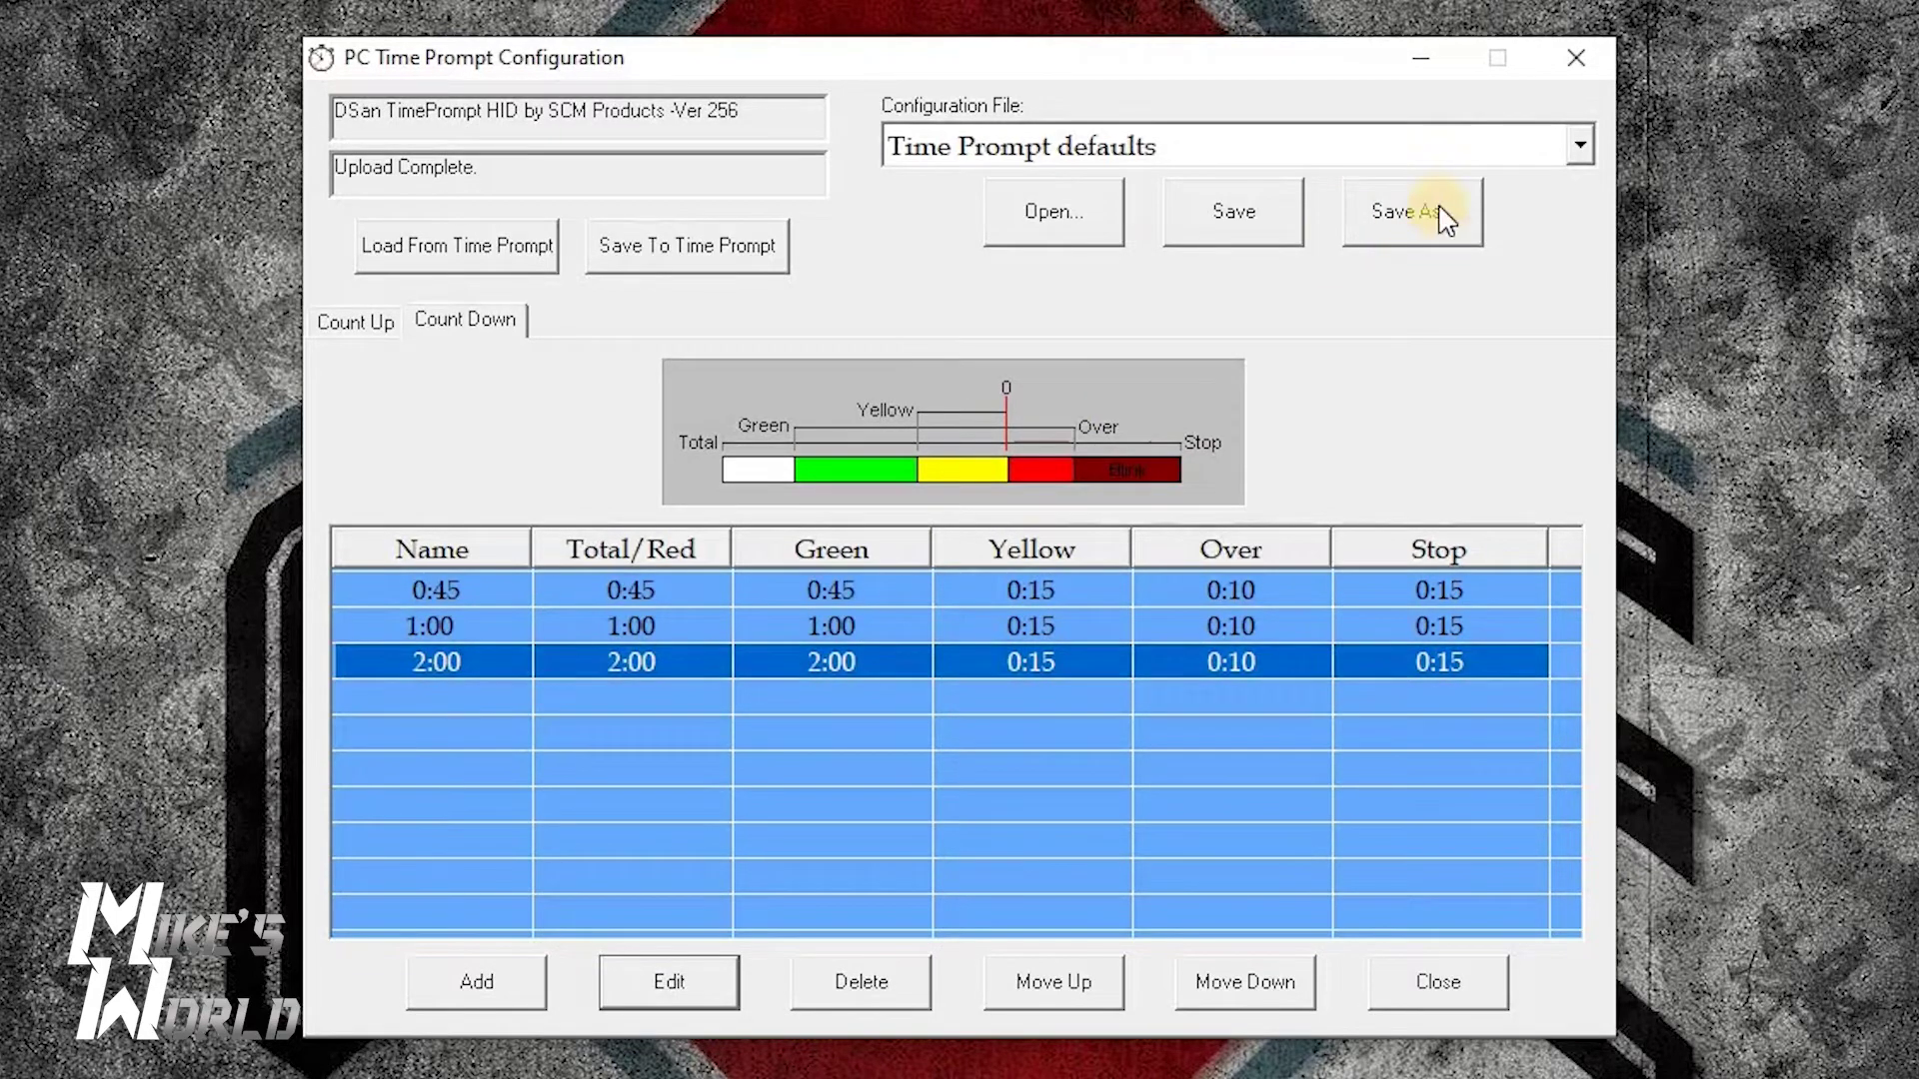
Keep the Time Prompt defaults configuration selected and save the edited programs to the Time Prompt device.
click(1399, 150)
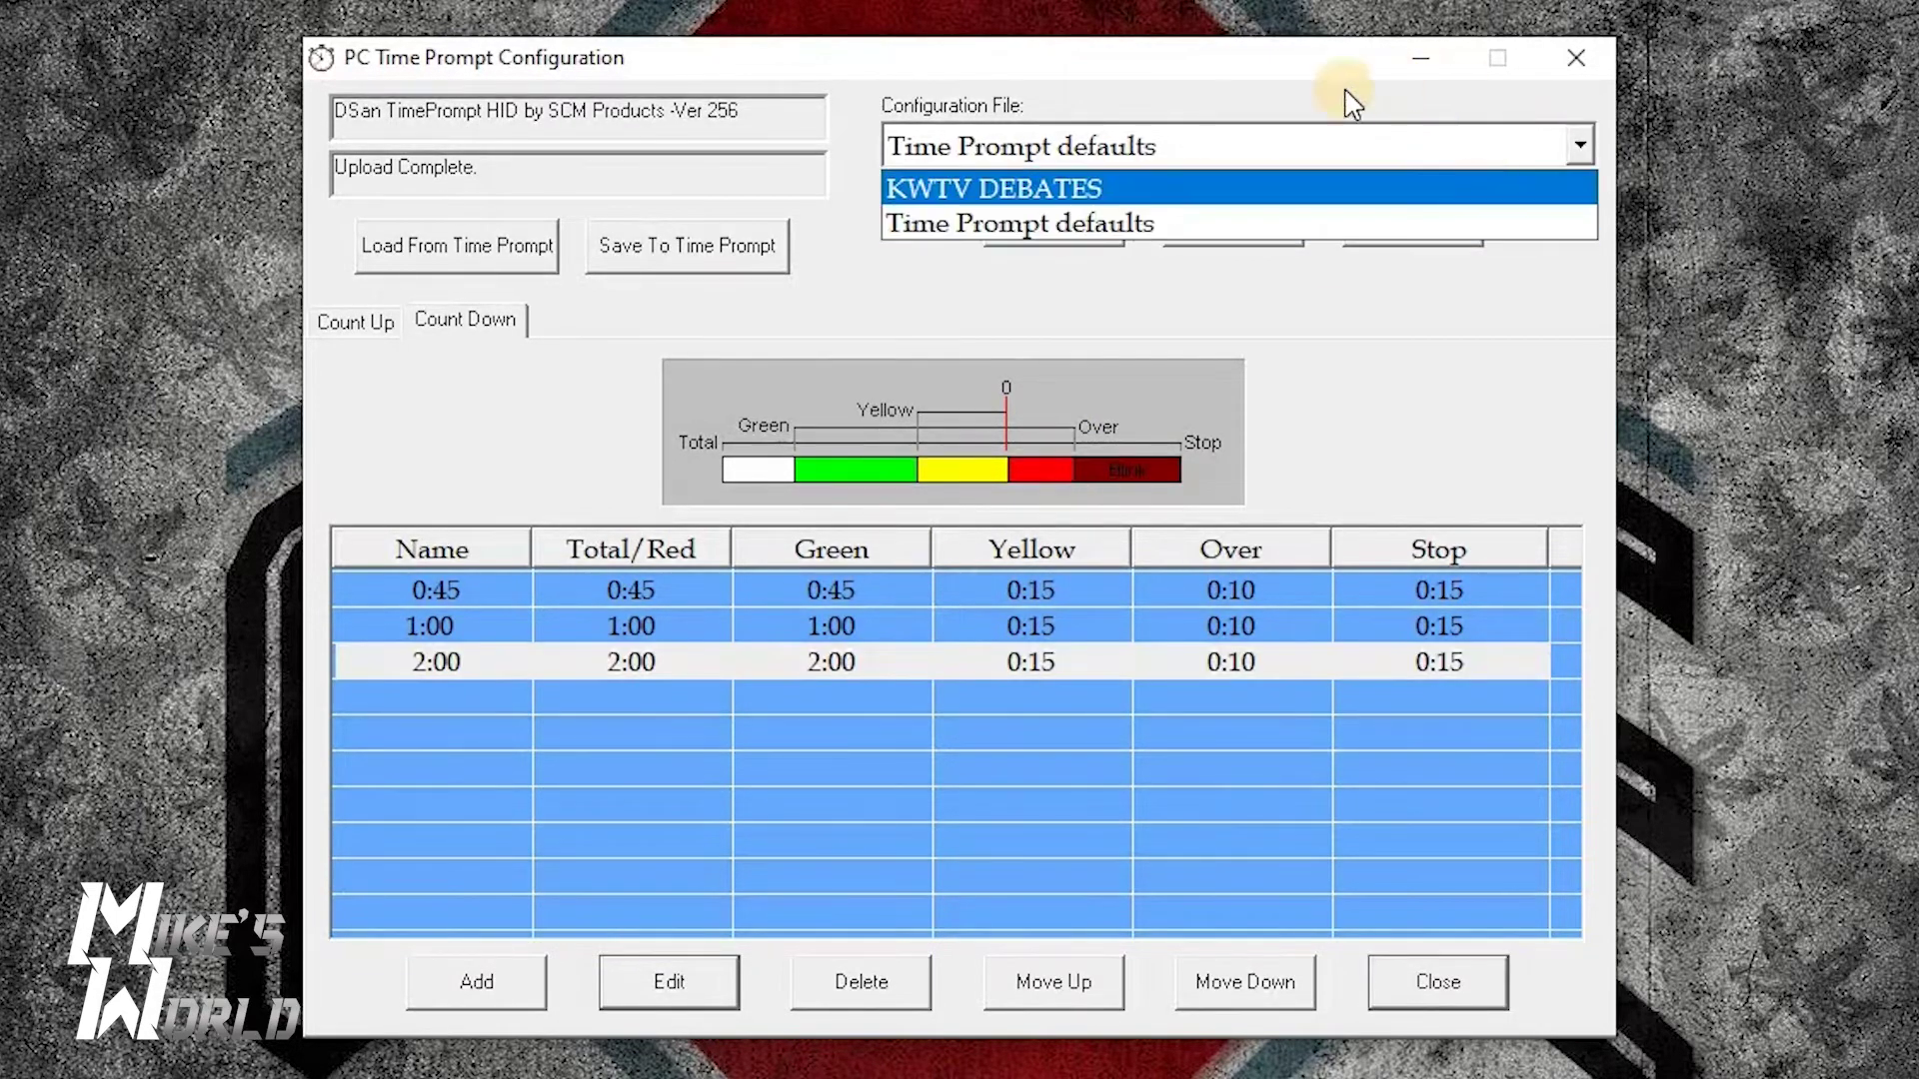
click(1239, 122)
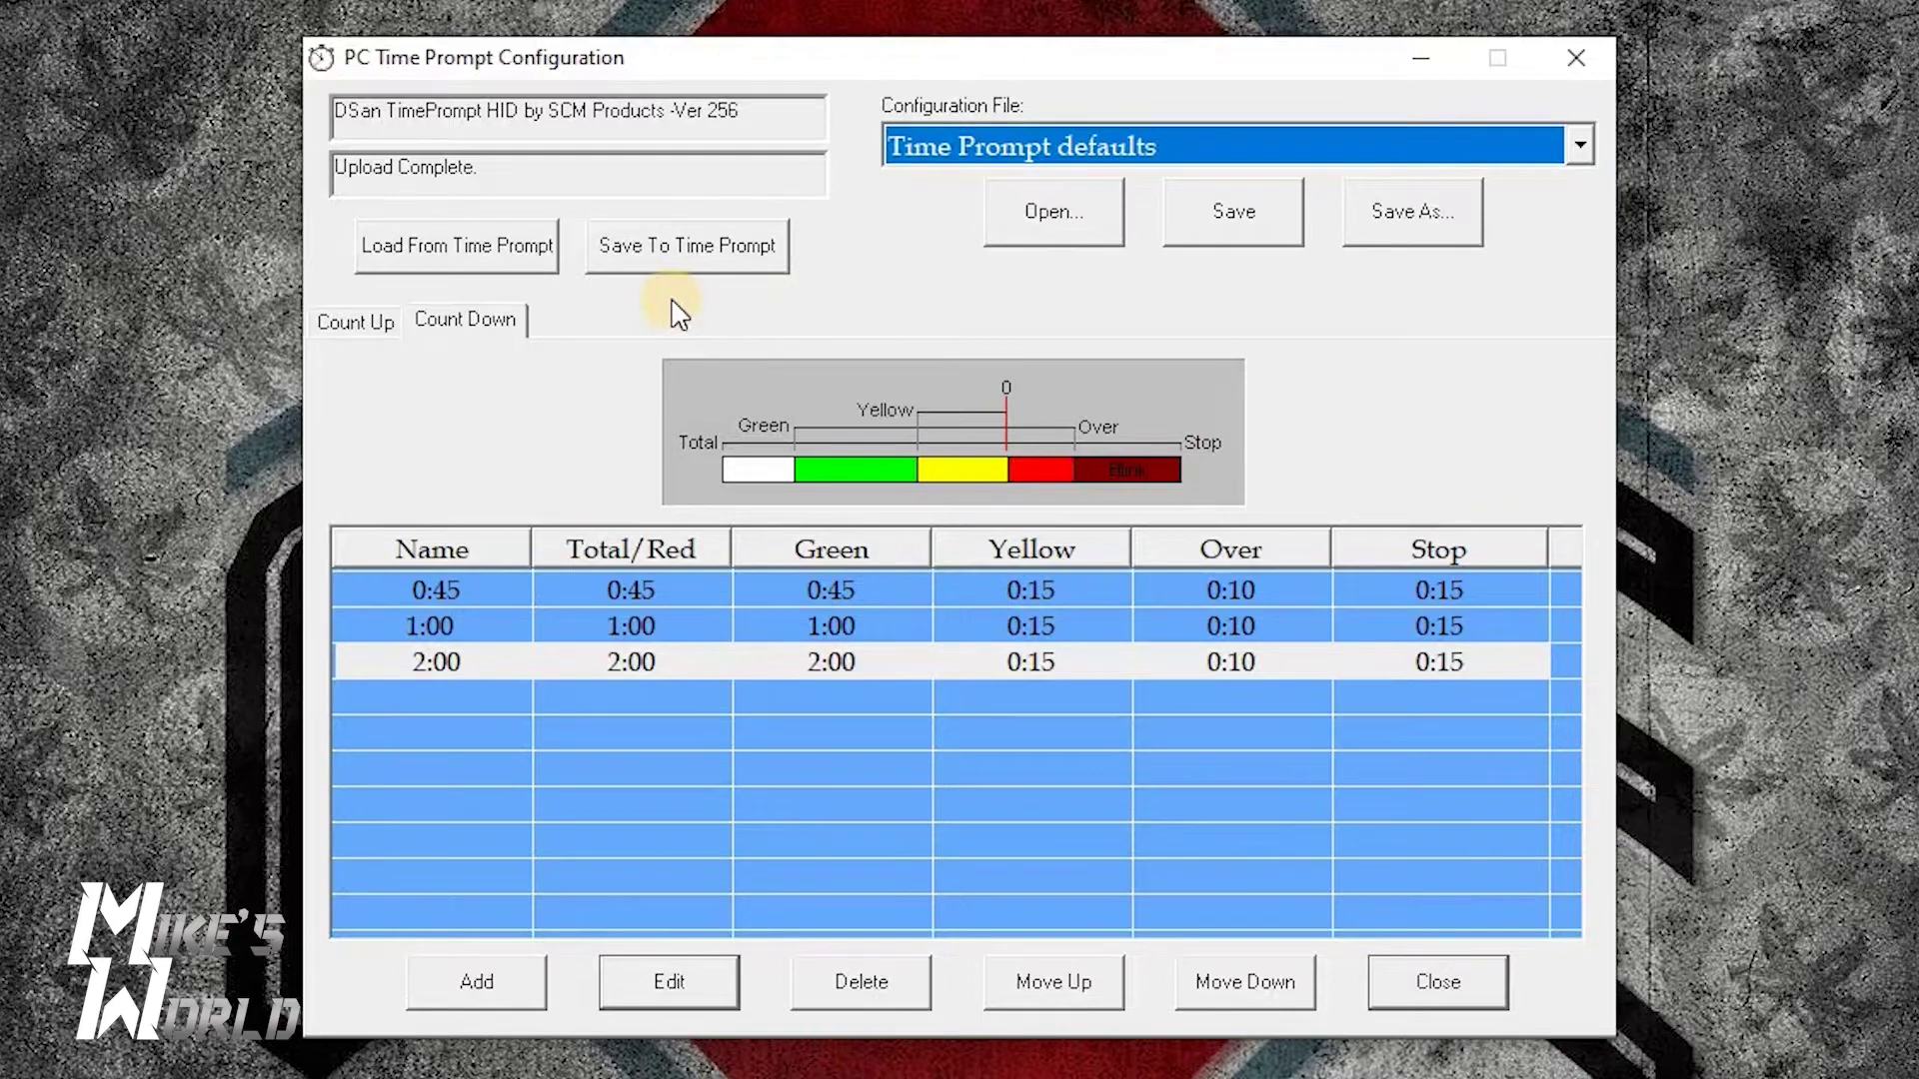
click(702, 252)
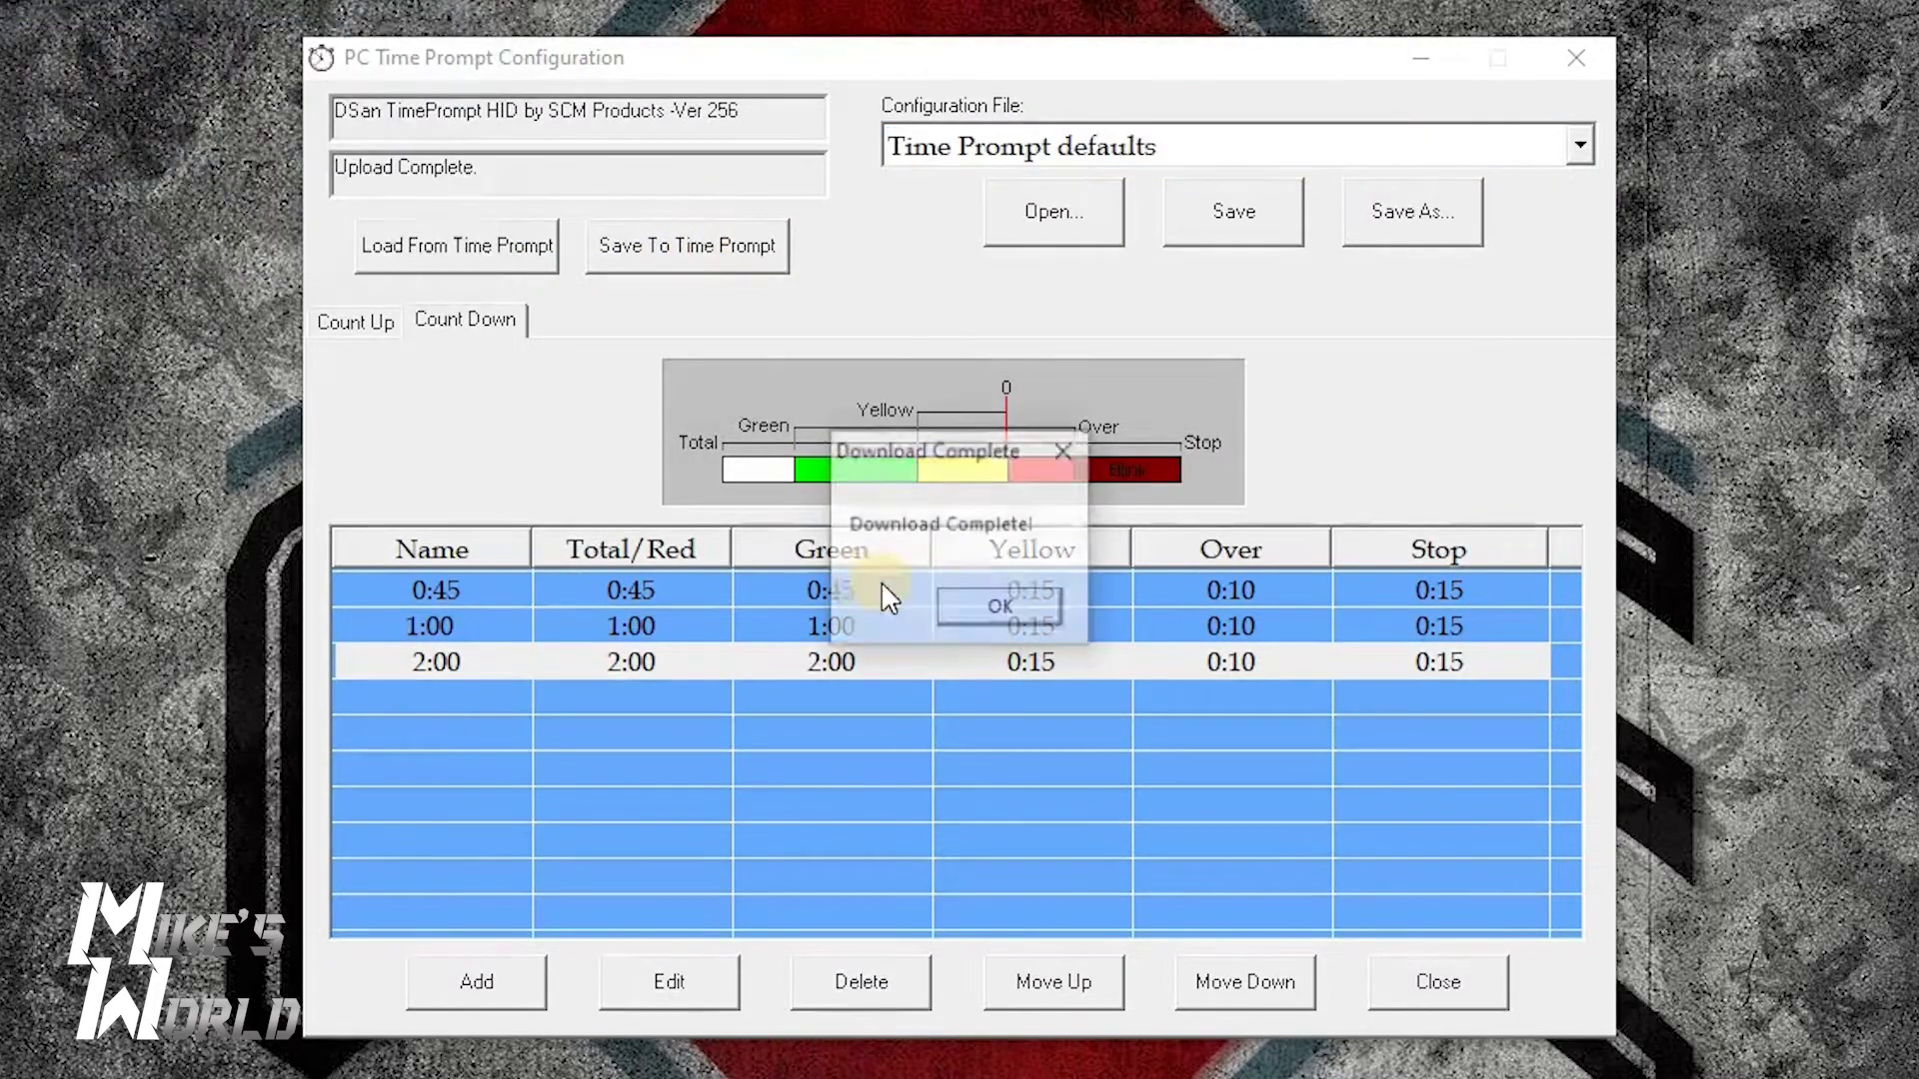
click(993, 612)
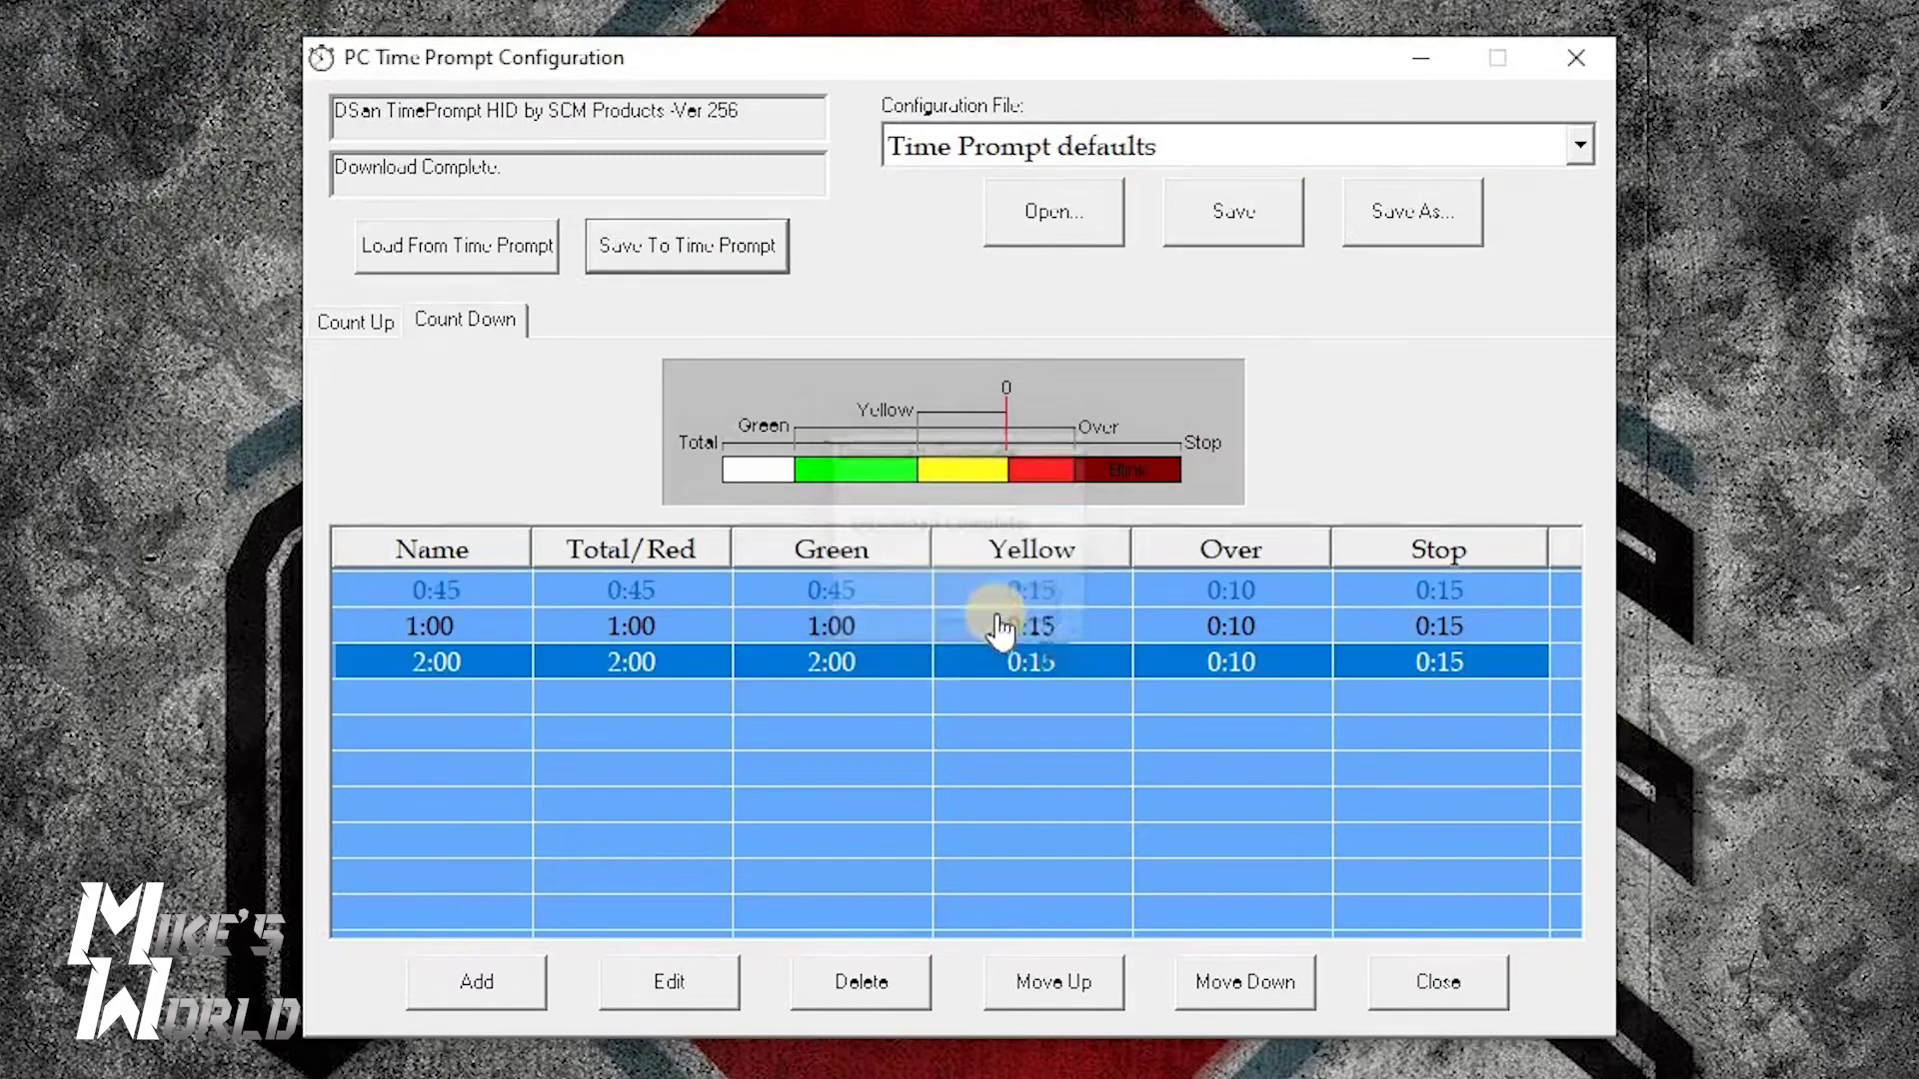
Review the count-up and count-down program lists and close the Time Prompt configuration software.
click(1068, 669)
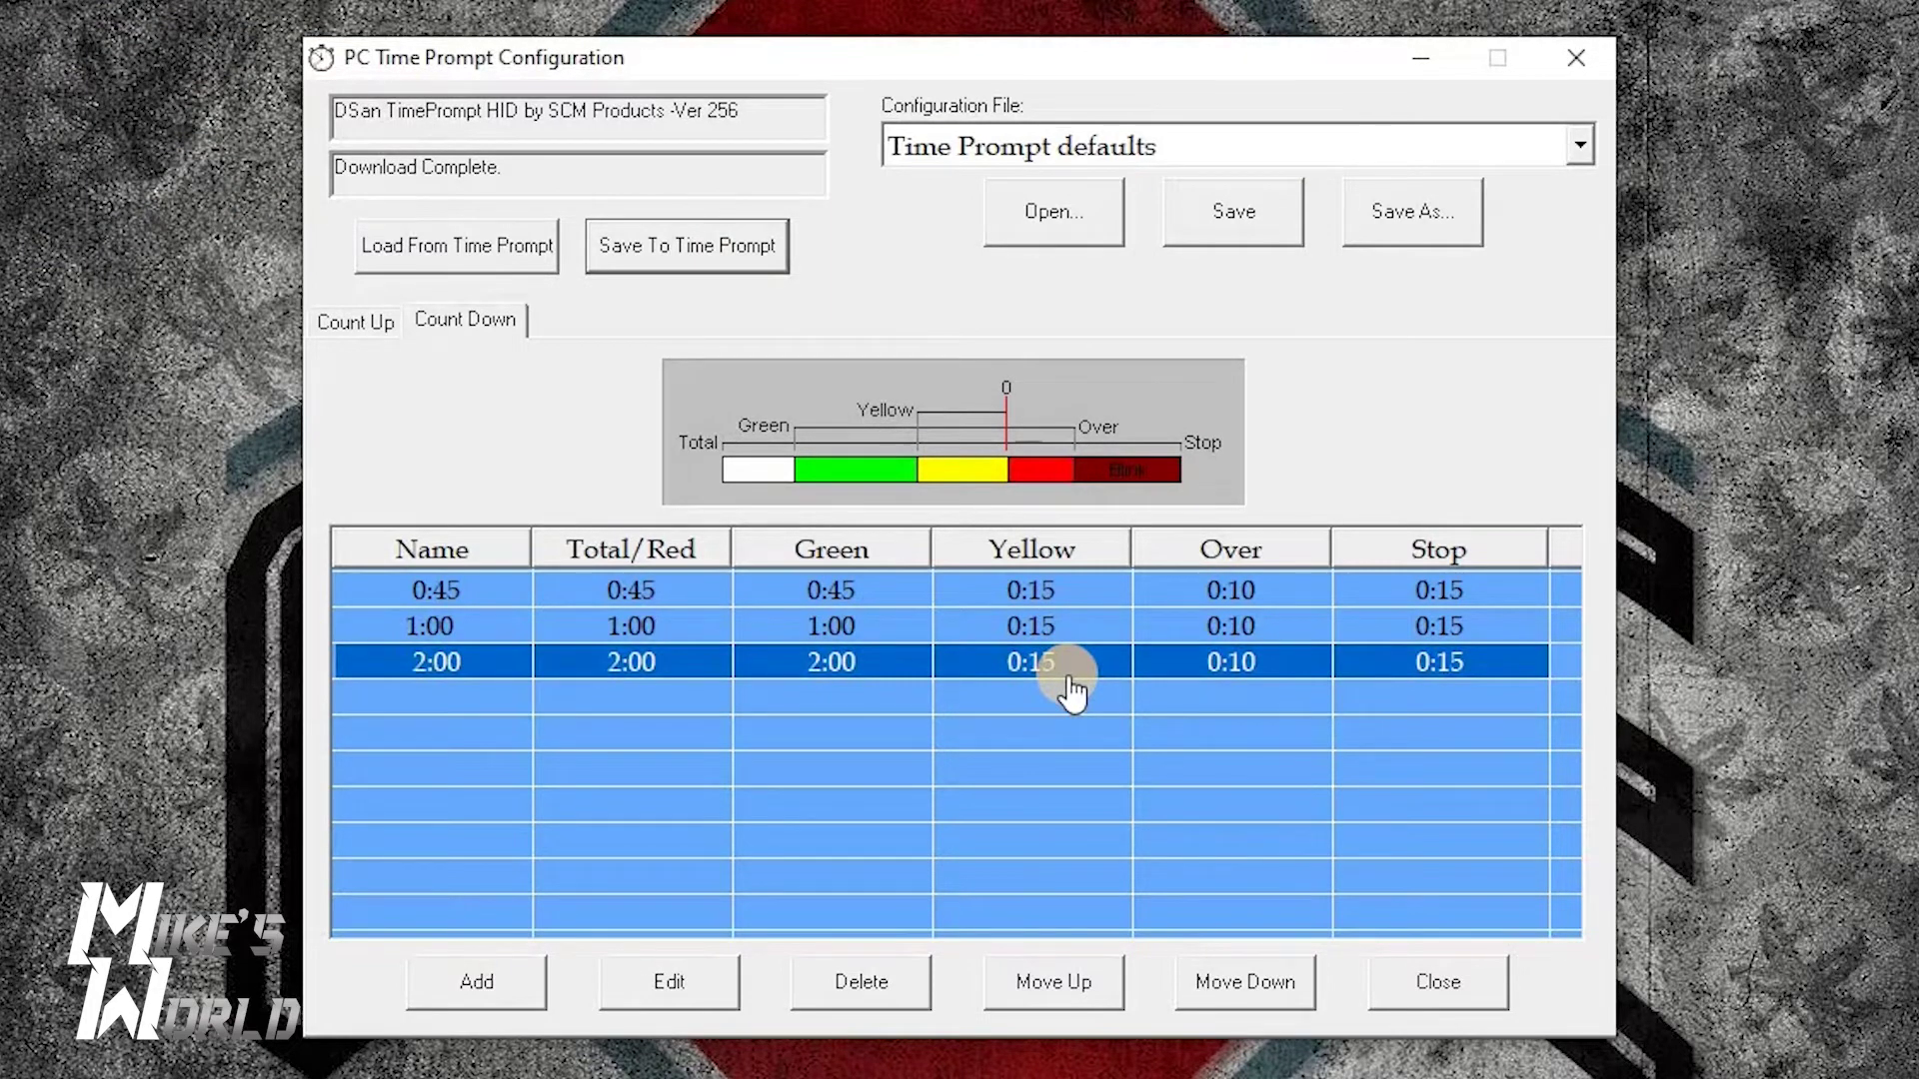
click(352, 321)
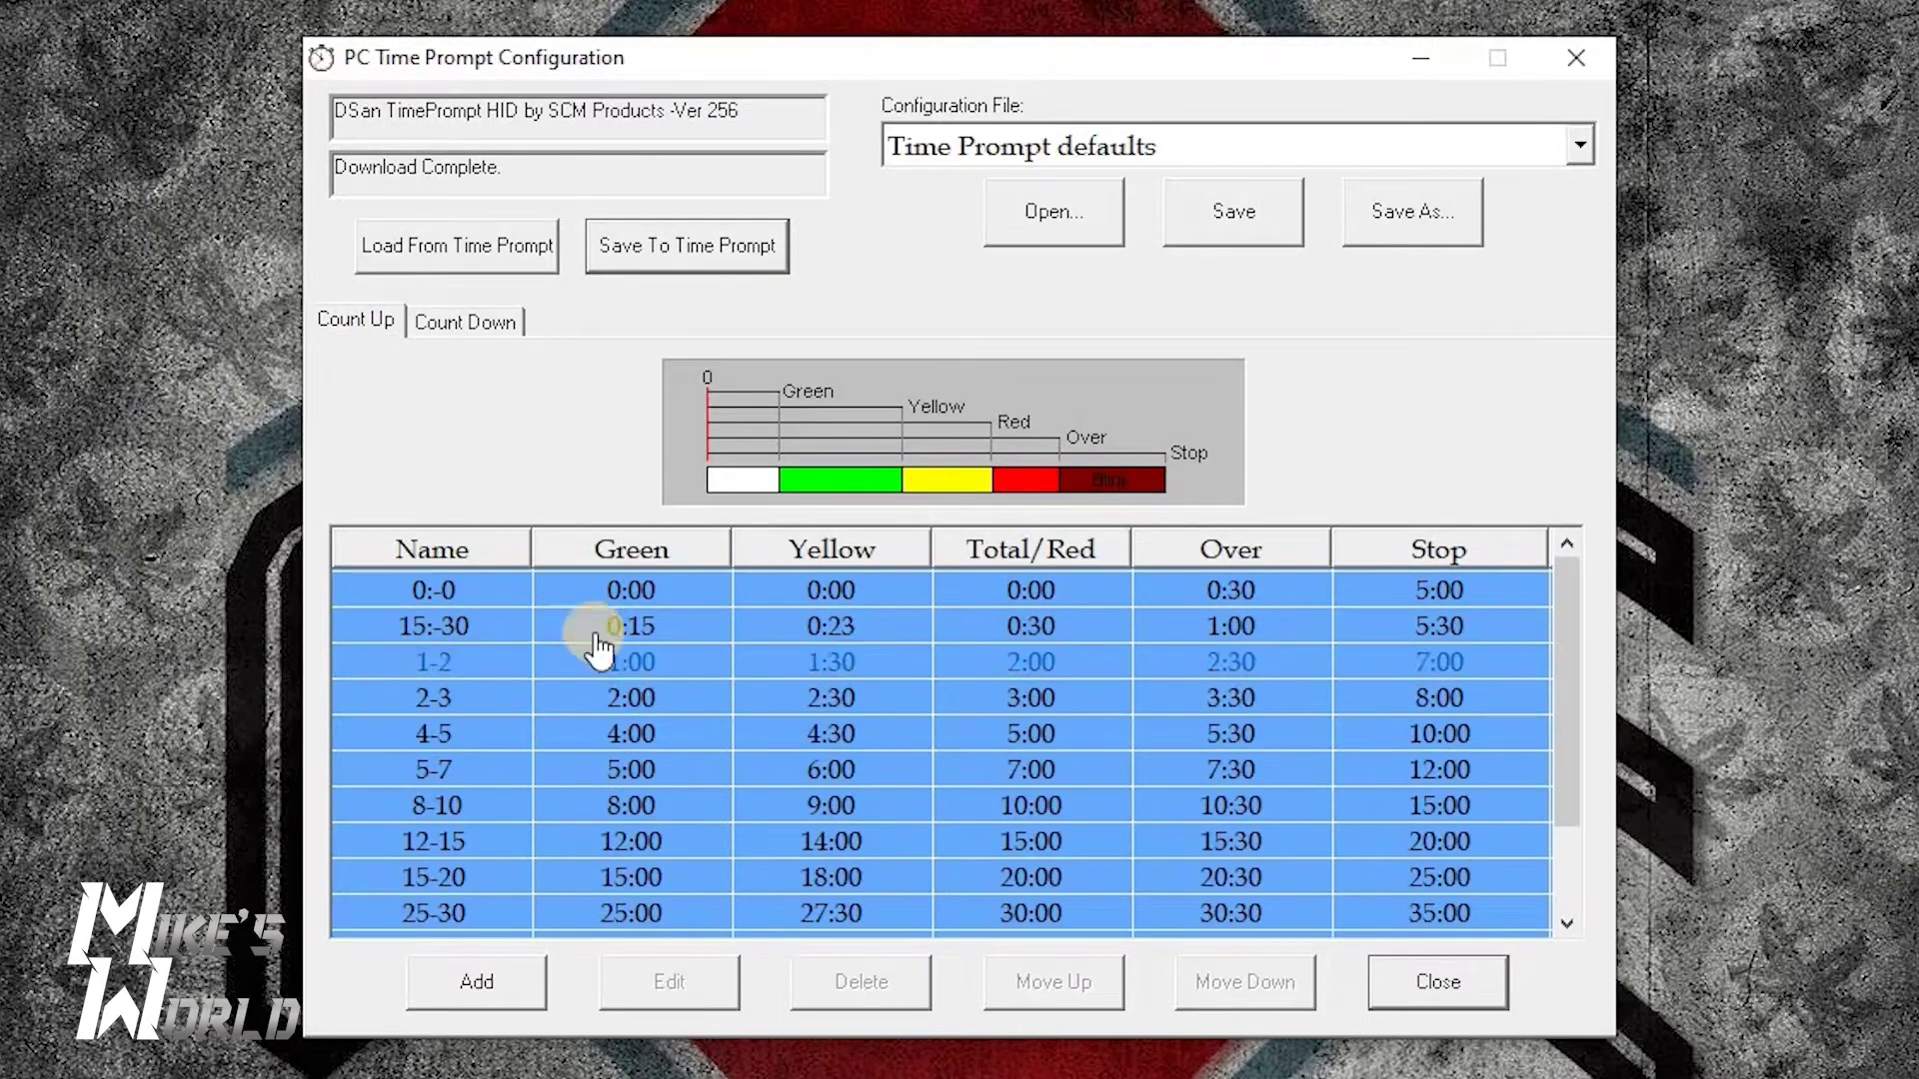
click(494, 338)
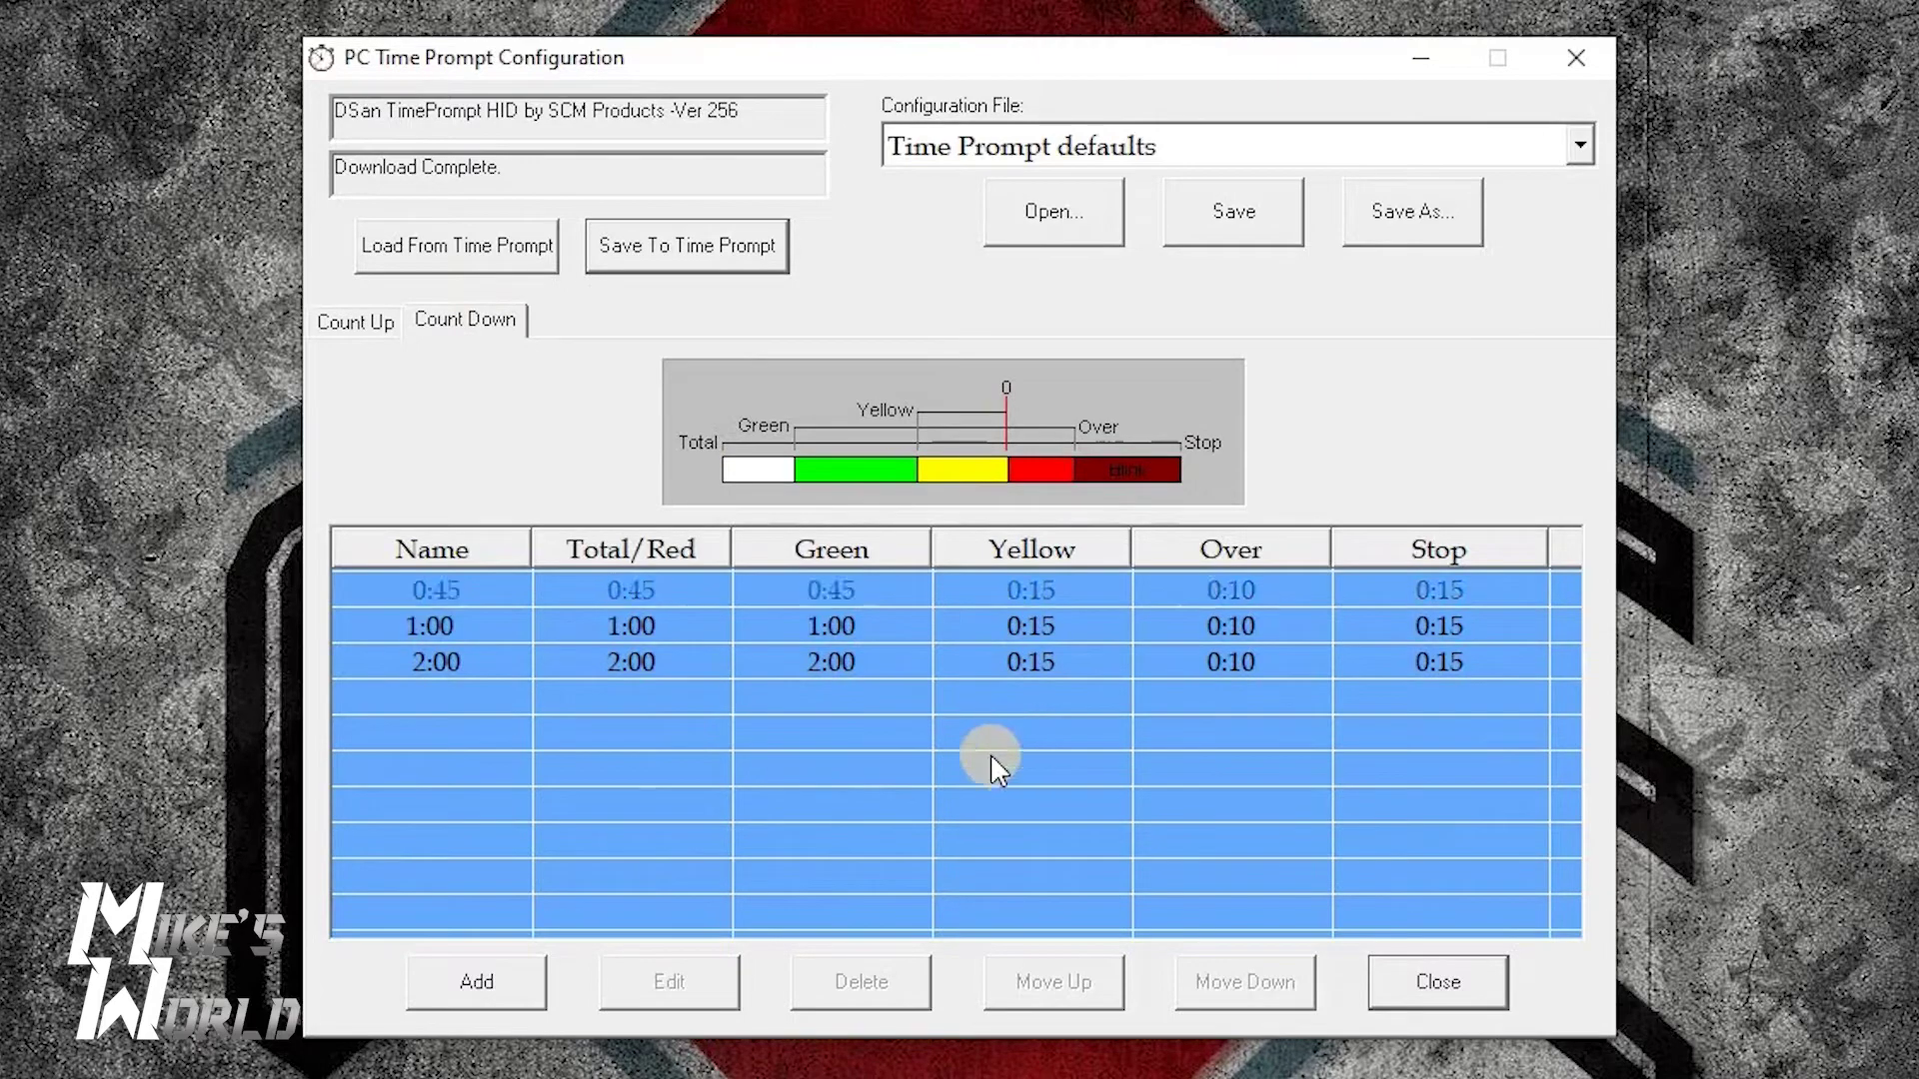
click(1451, 983)
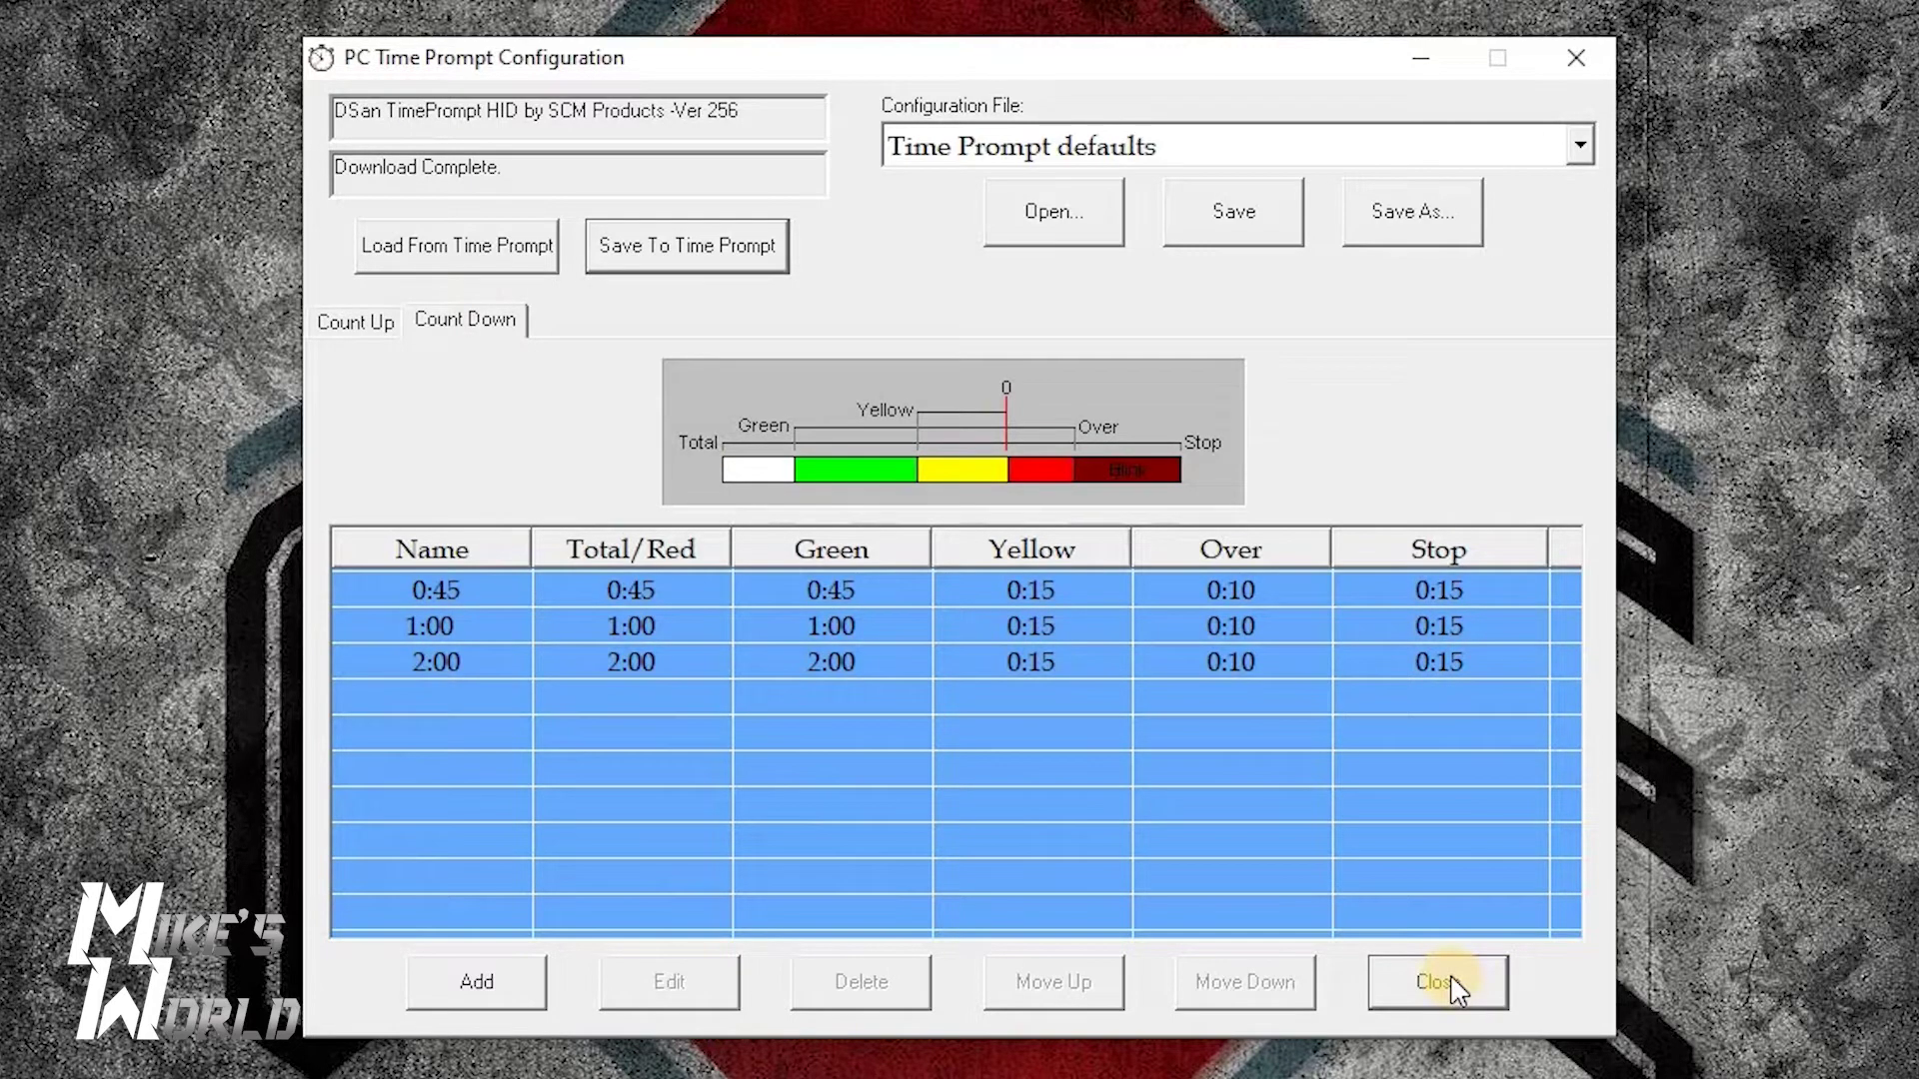
click(857, 612)
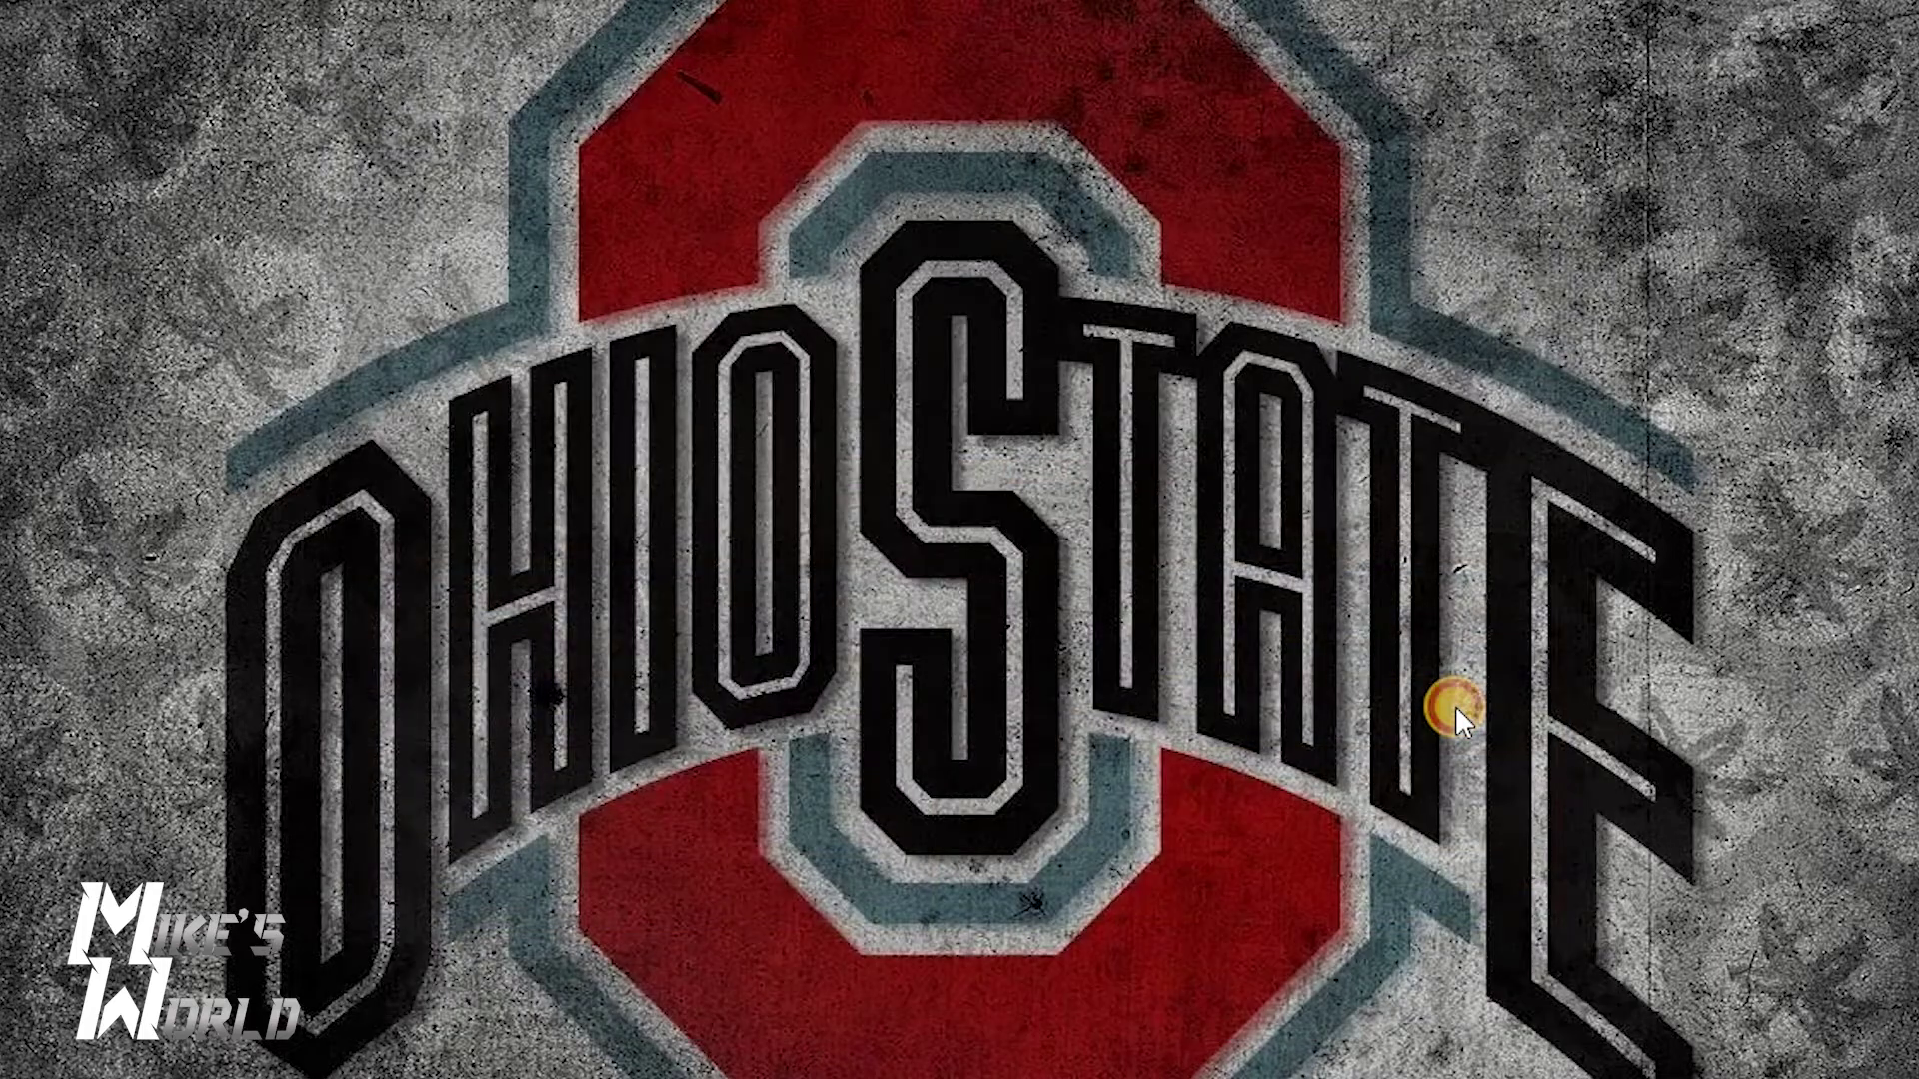